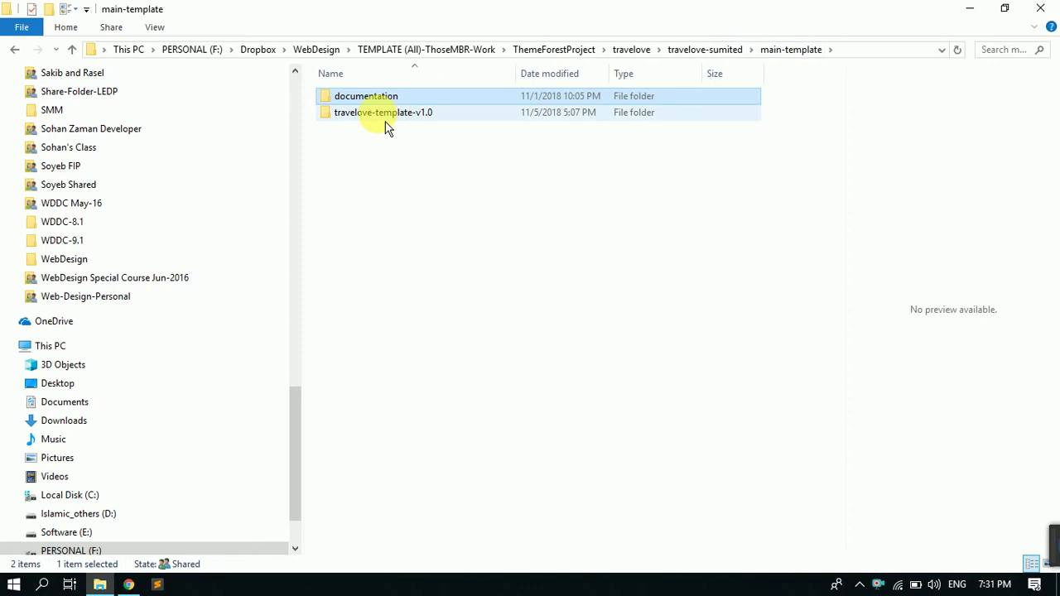
- Open index.html from the travelove-template-v1.0 folder in the browser and review the Travelove home page sections
mouse_move(386, 126)
double_click(386, 124)
click(357, 390)
double_click(357, 389)
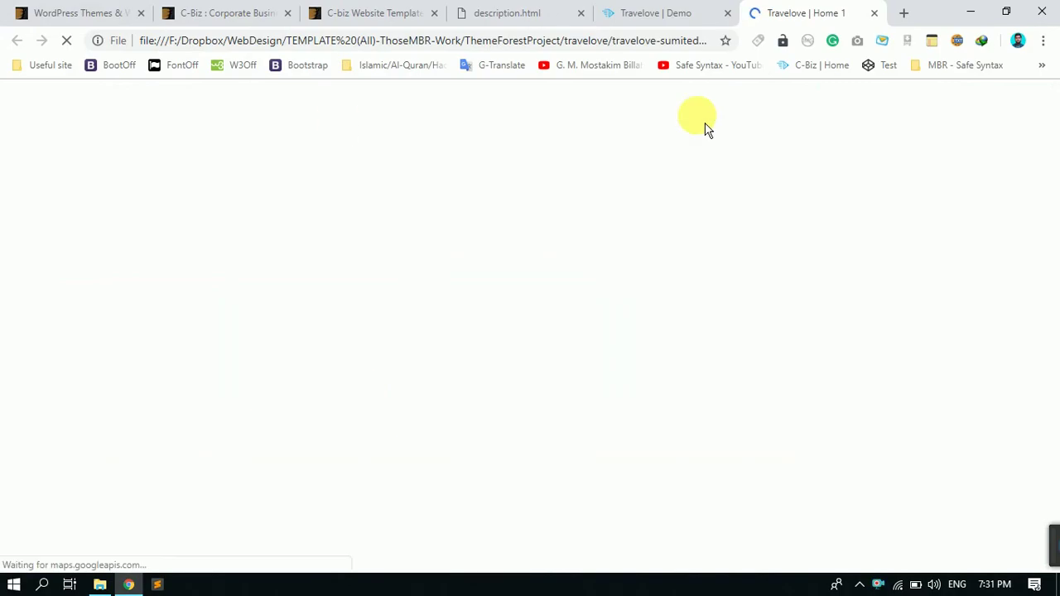
scroll(738, 359, down, 7)
scroll(684, 346, down, 5)
scroll(535, 335, up, 3)
scroll(637, 355, down, 3)
scroll(409, 289, down, 10)
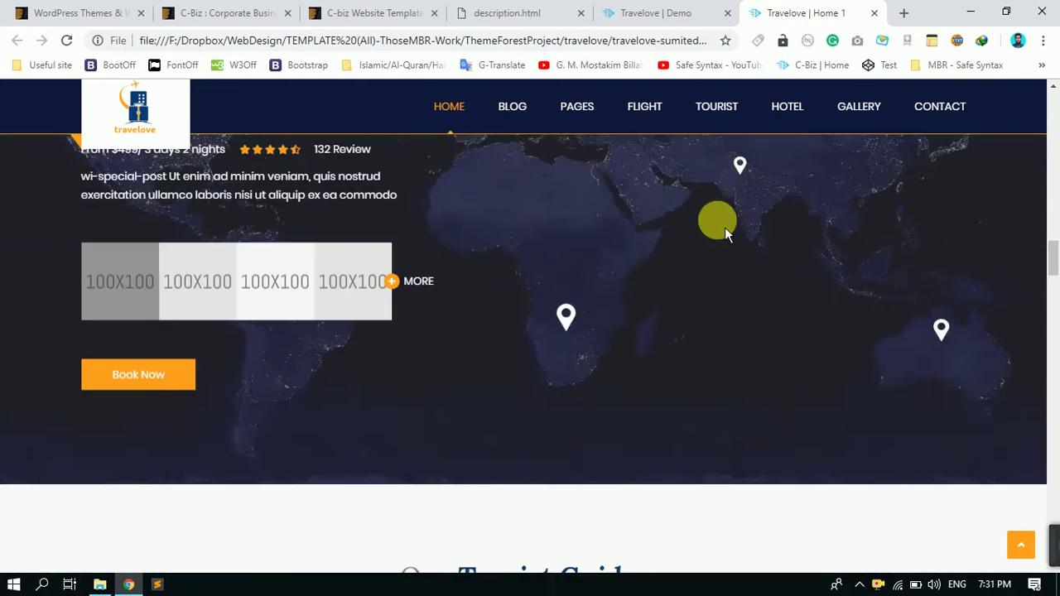
scroll(726, 235, down, 5)
scroll(994, 16, up, 4)
click(971, 10)
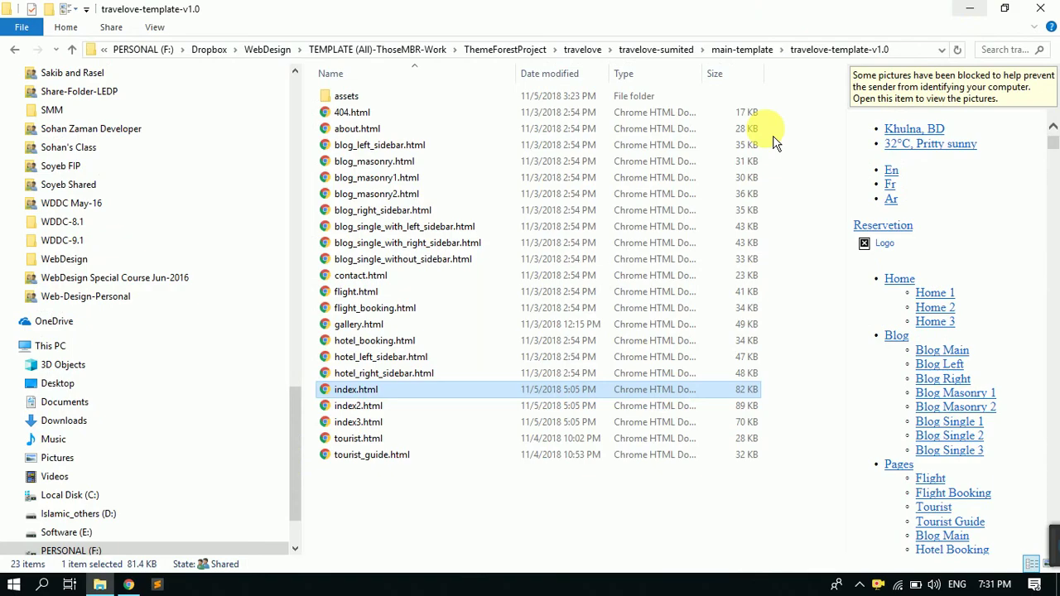
- Open index.html from main-template's documentation folder and look through the template documentation down to the Logo section
click(748, 51)
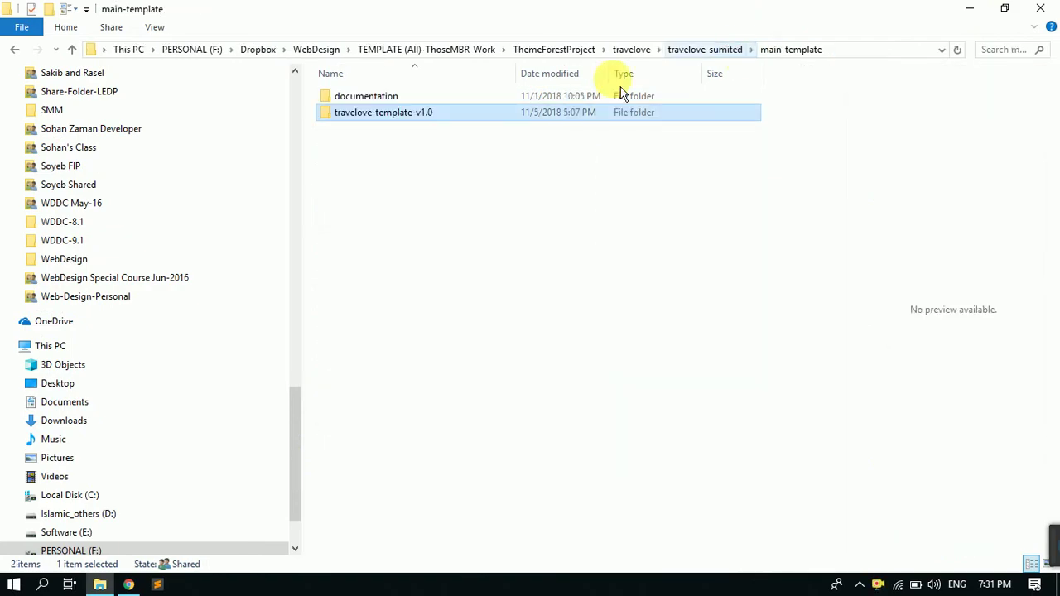
click(415, 105)
double_click(407, 96)
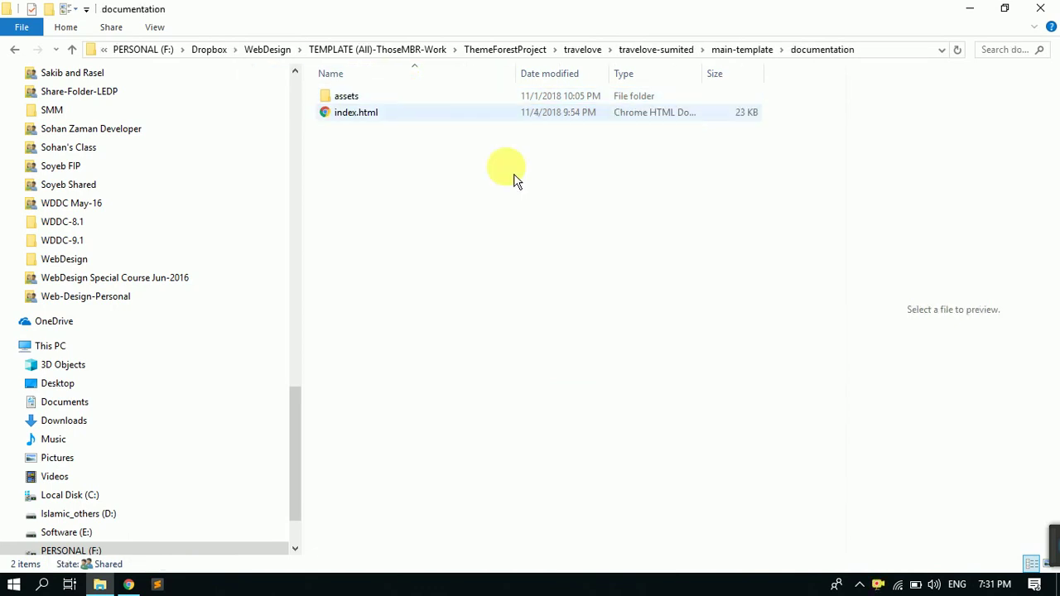
double_click(355, 116)
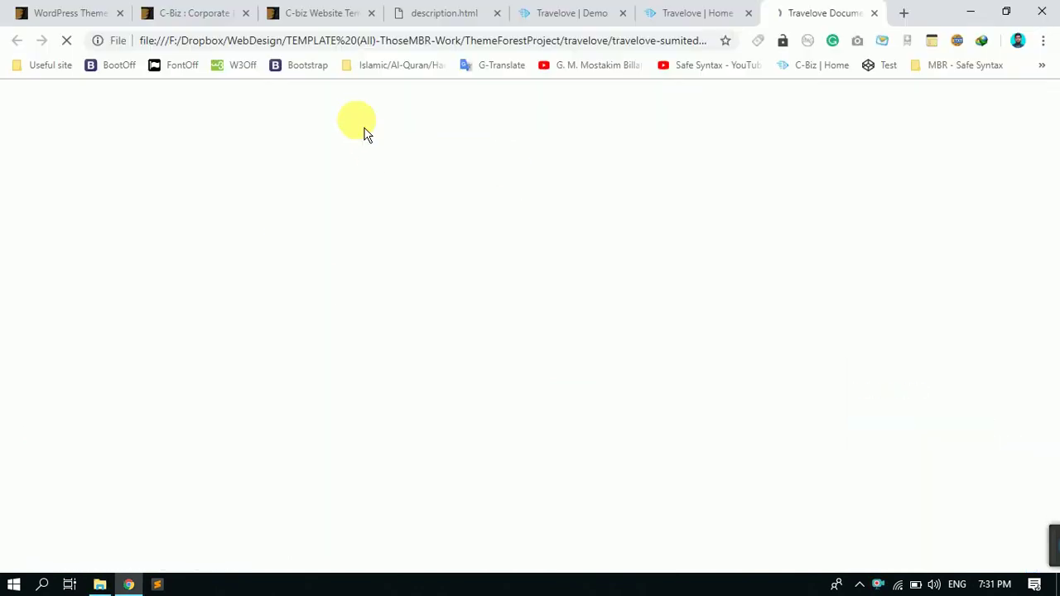
scroll(123, 290, down, 2)
scroll(343, 319, down, 10)
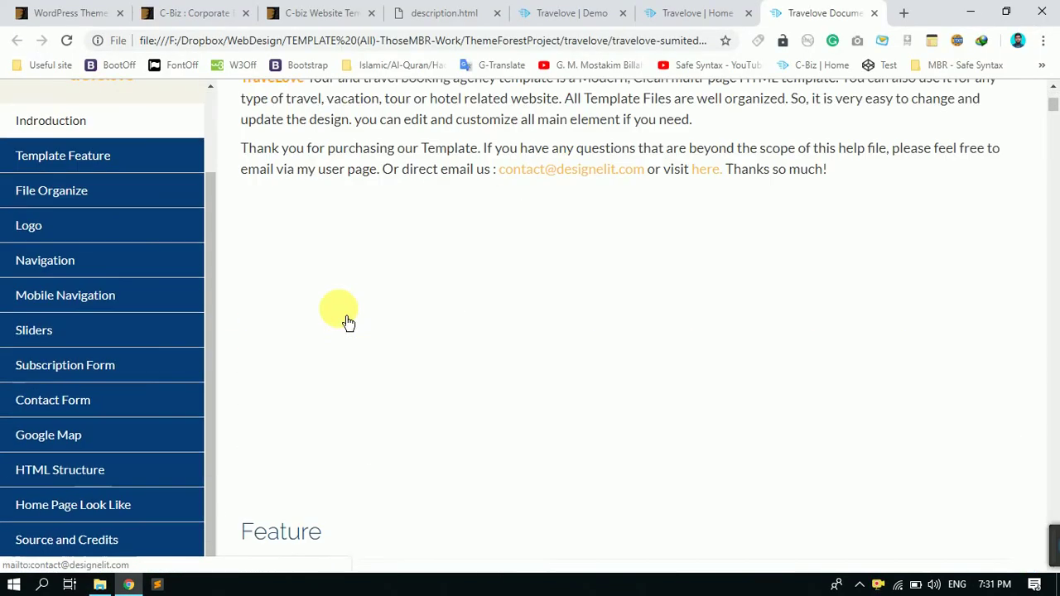
scroll(365, 306, down, 15)
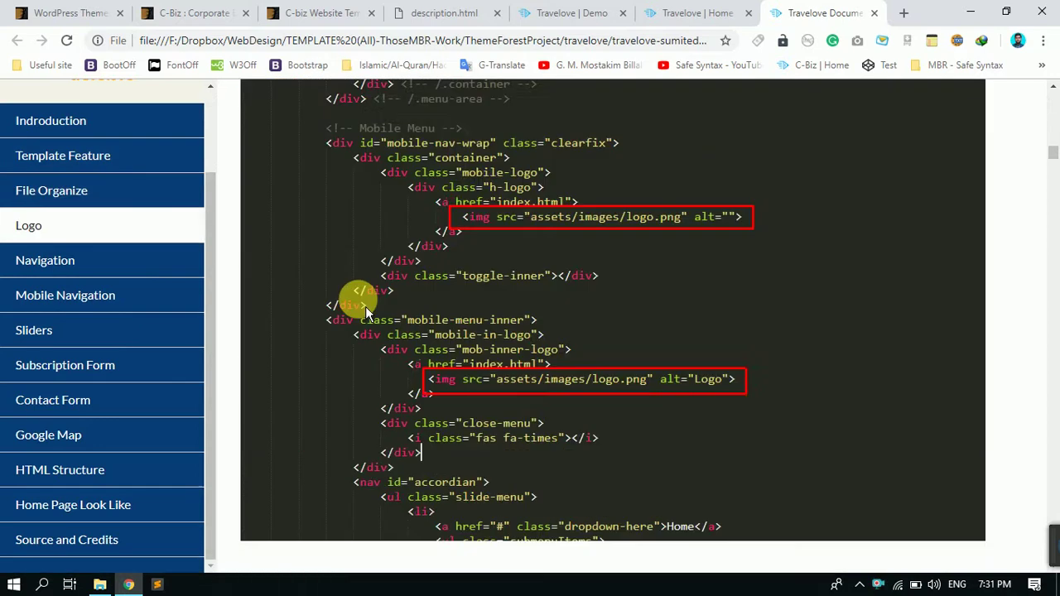
click(989, 11)
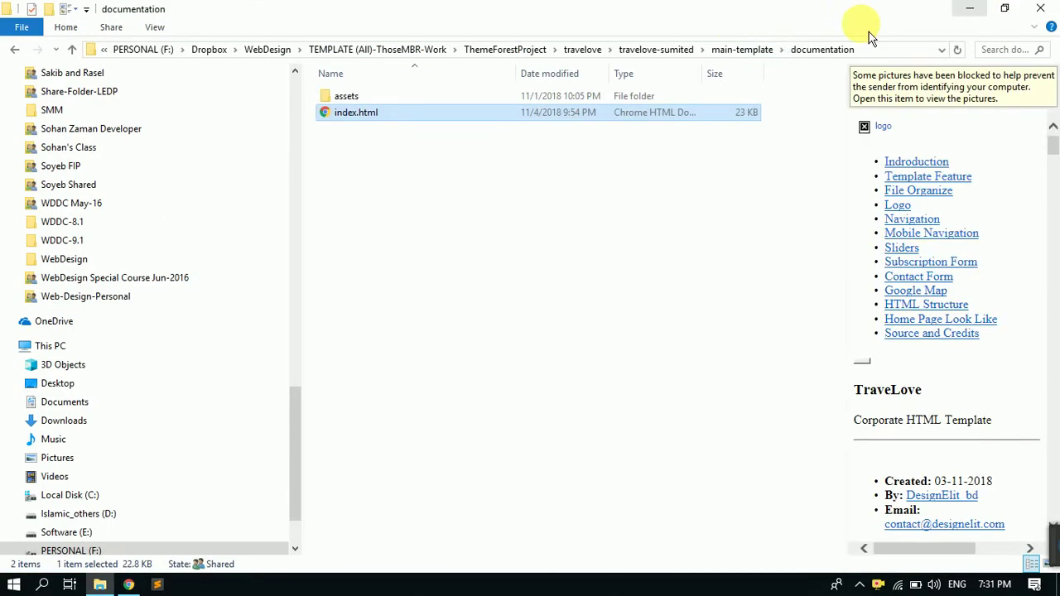
- Go back to the travelove-sumited folder and open its preview-images folder
click(737, 49)
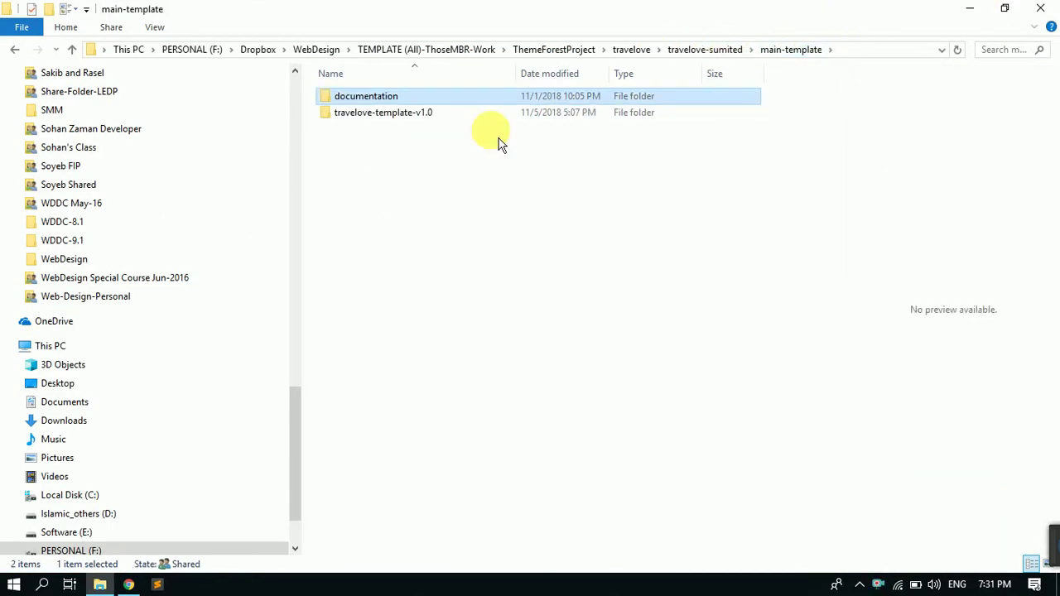
click(725, 50)
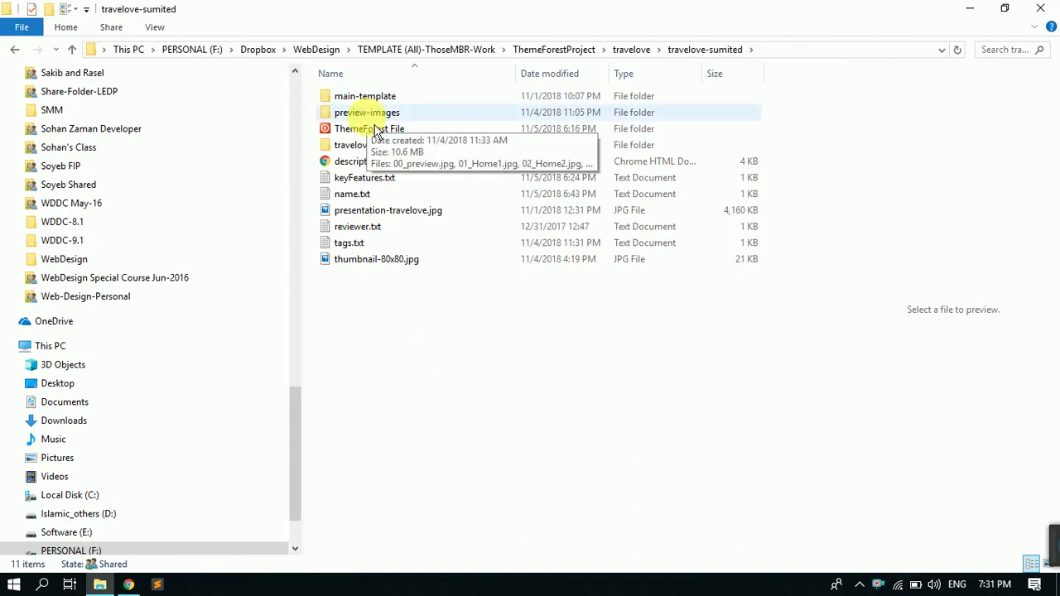
double_click(367, 114)
- Switch to Chrome, view the ThemeForest home page and bring up the preview image on the C-Biz item page
click(129, 584)
click(56, 15)
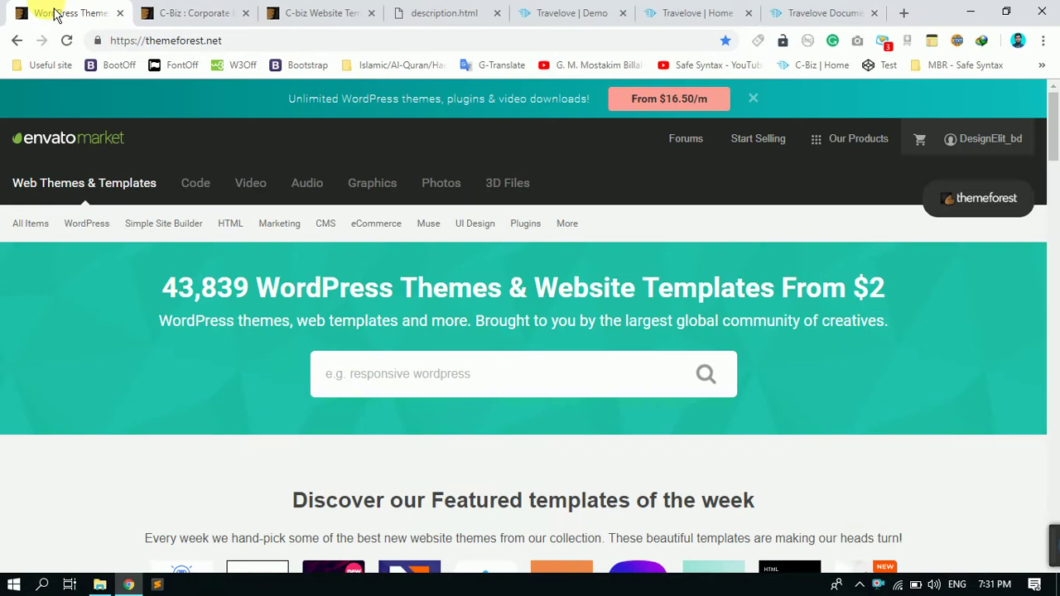
scroll(355, 356, down, 5)
click(182, 13)
scroll(397, 384, down, 3)
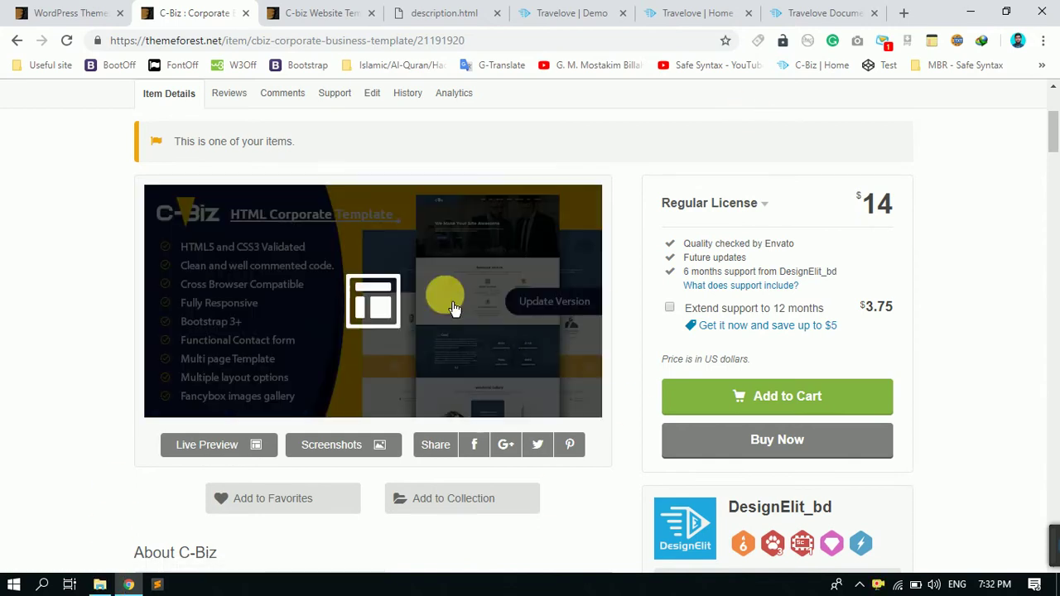
- Switch to File Explorer and reopen the preview-images folder from travelove-sumited to review its images
click(100, 585)
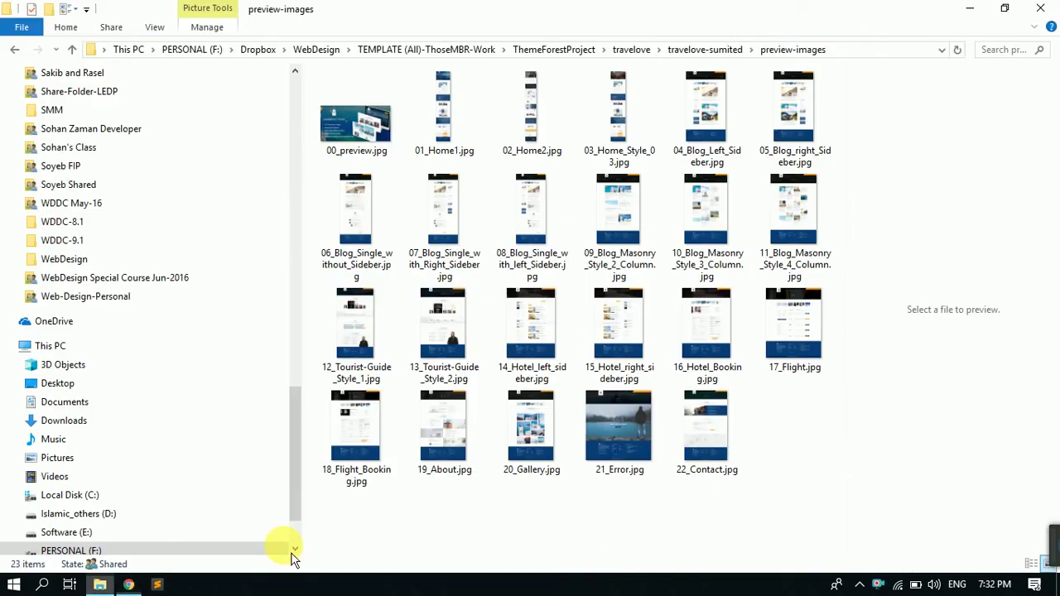
click(724, 50)
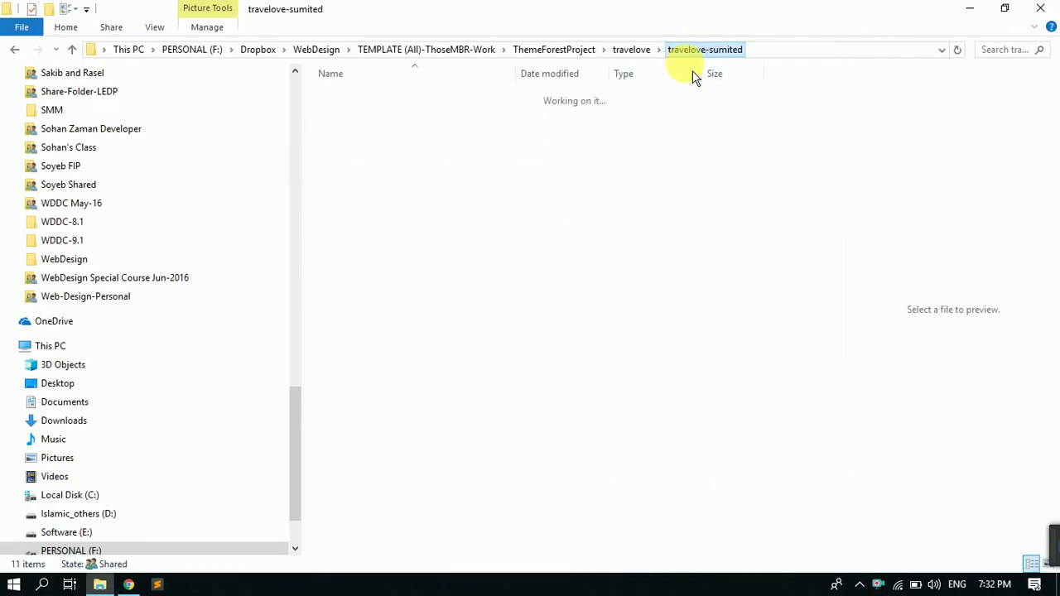
double_click(369, 111)
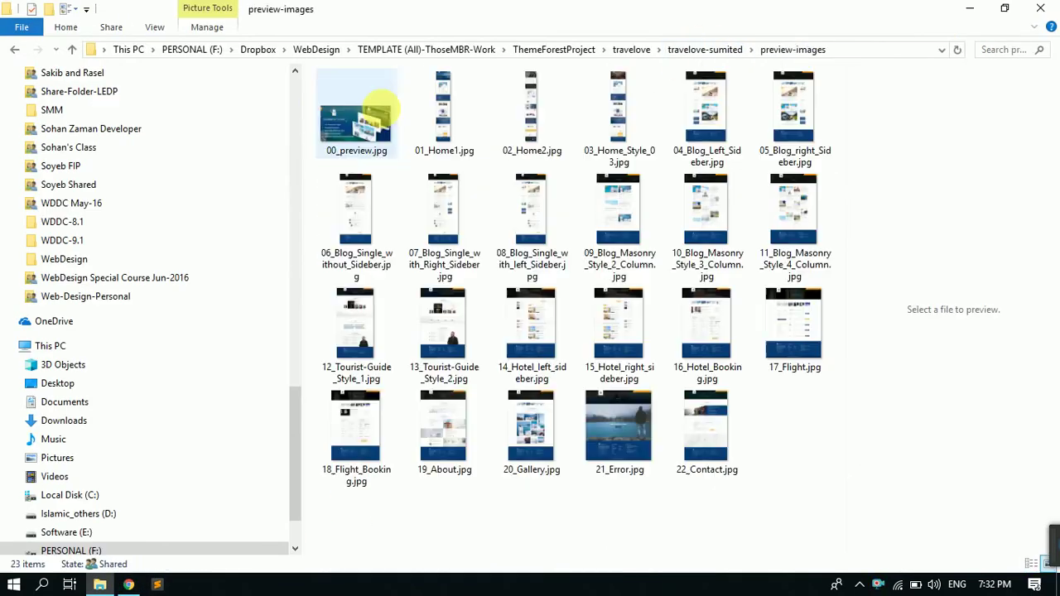
click(984, 10)
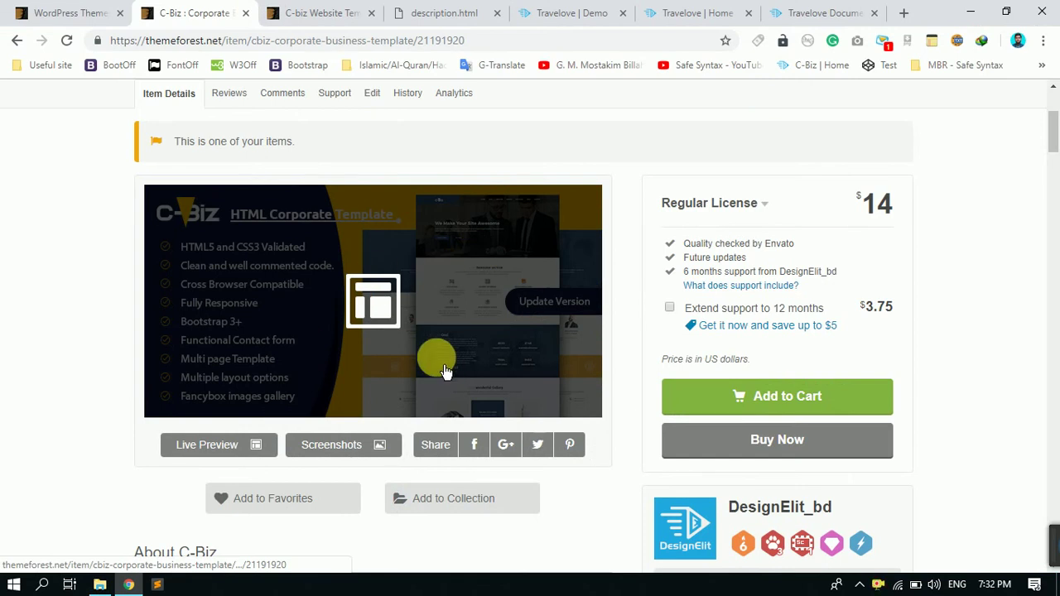
- View the C-Biz item's screenshots gallery through the second screenshot and close it
click(348, 450)
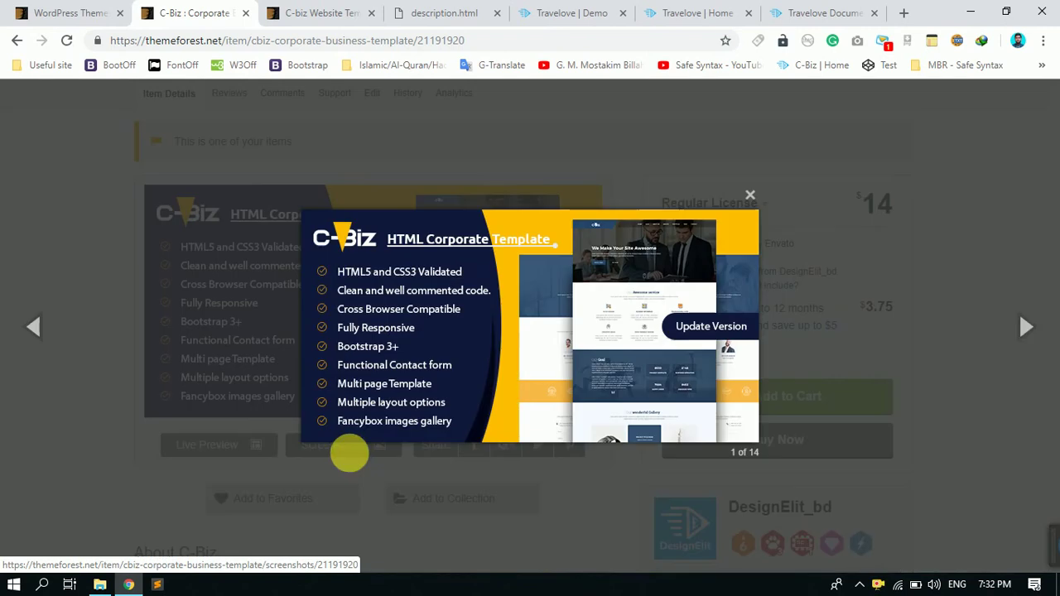
click(1027, 327)
scroll(960, 223, down, 10)
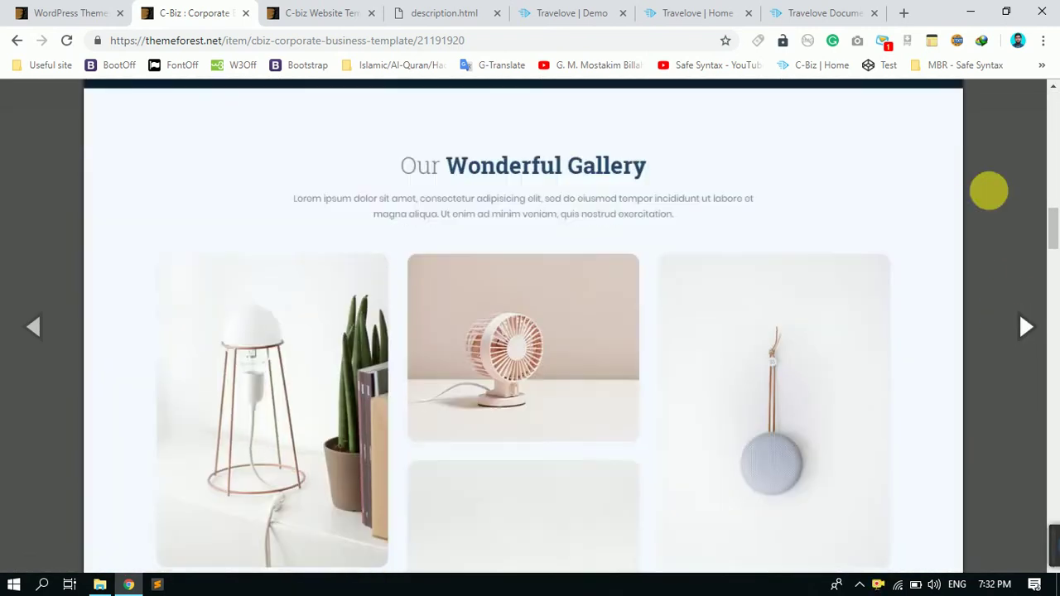
click(994, 192)
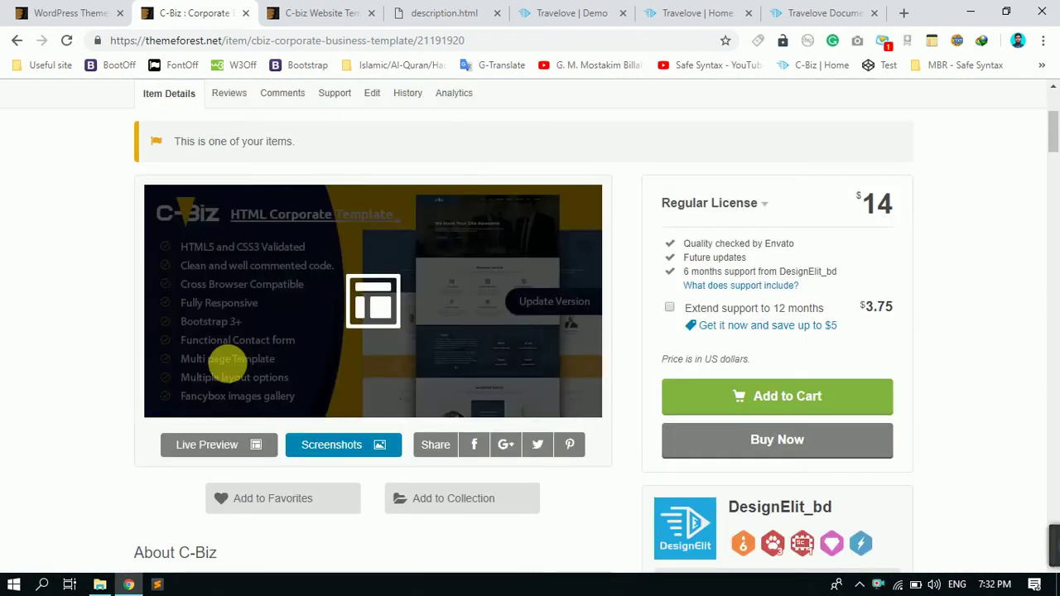
- Switch to File Explorer and go back to the travelove-sumited folder
click(101, 584)
click(705, 50)
click(439, 415)
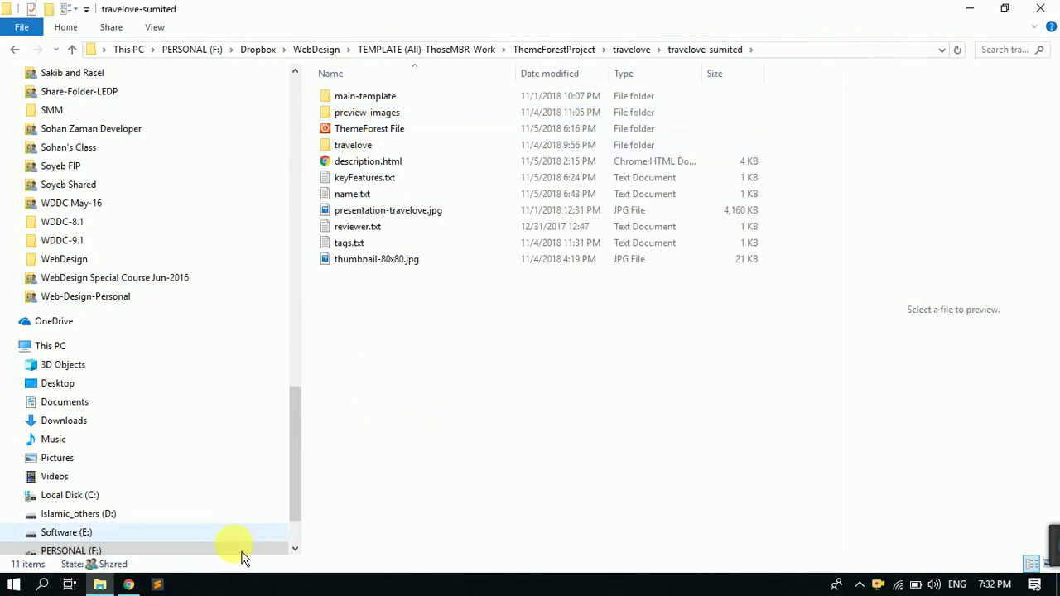
- Switch to Chrome, open the C-Biz template's live preview in a separate tab and return to the item page
click(131, 584)
scroll(385, 339, down, 4)
scroll(414, 299, up, 3)
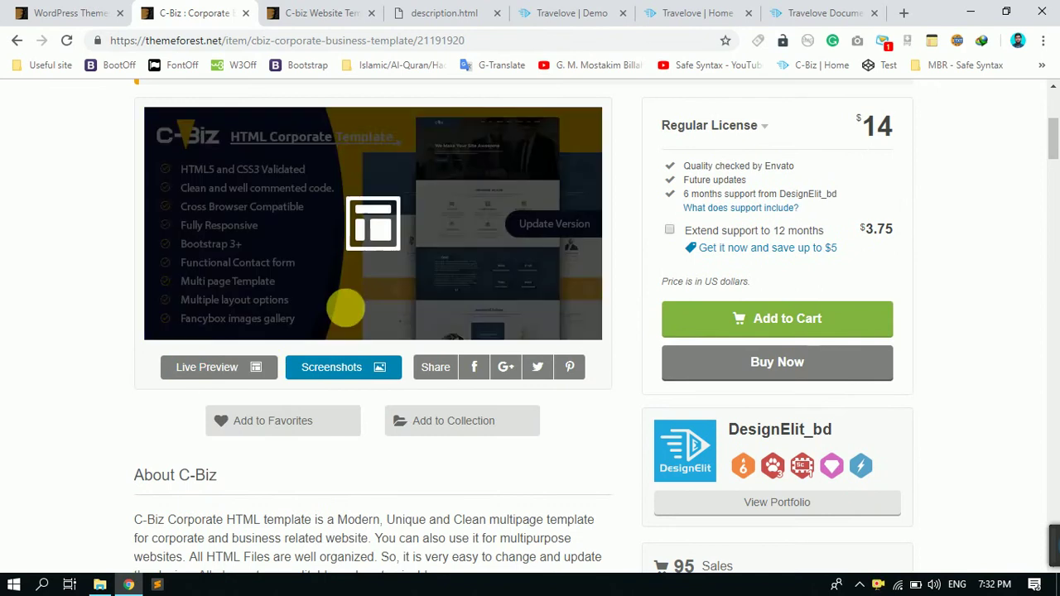
click(210, 380)
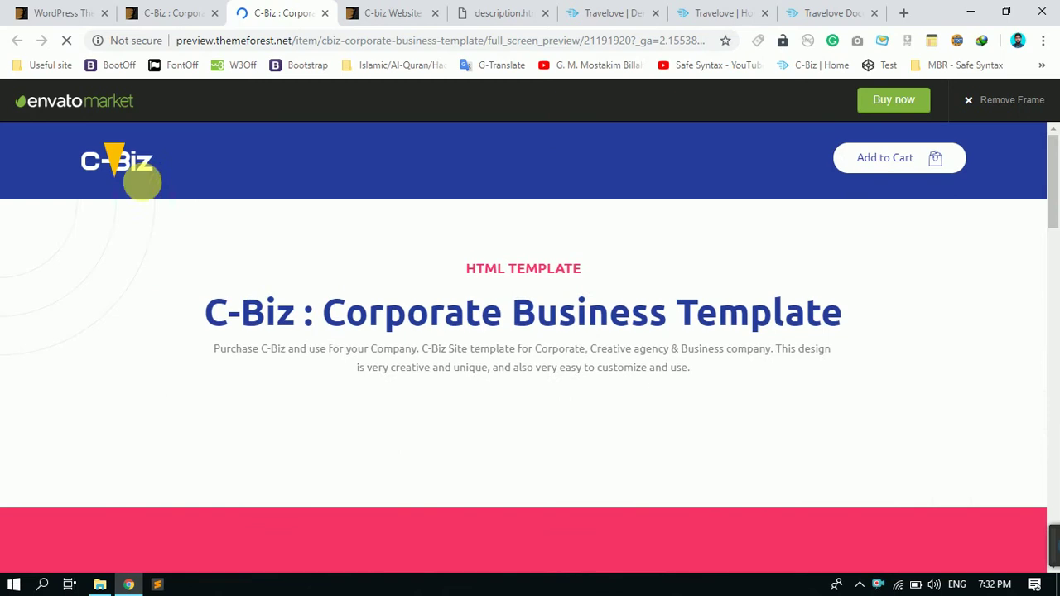
click(163, 15)
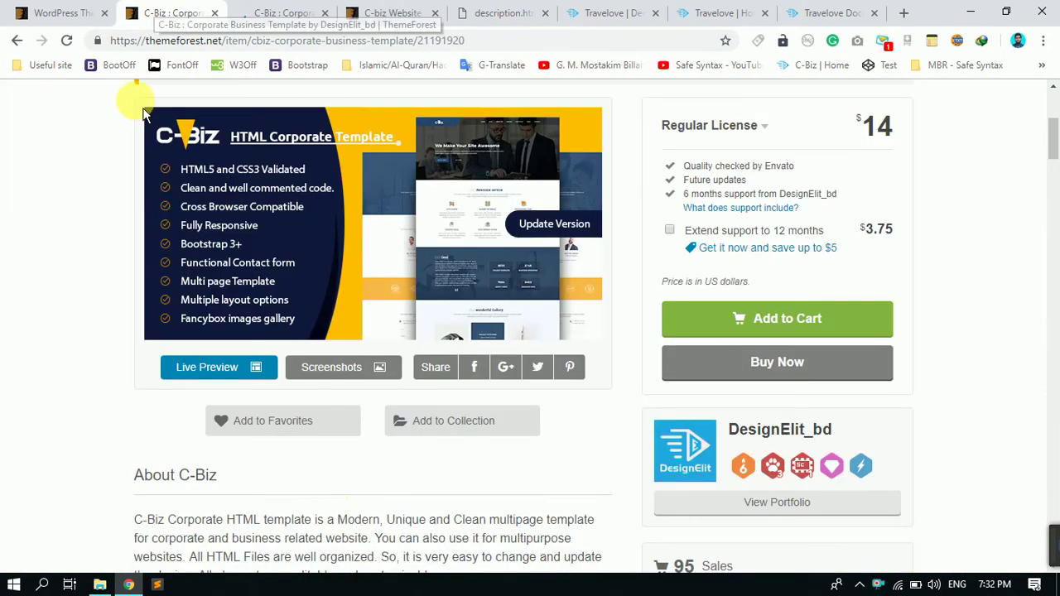
click(279, 13)
click(157, 12)
- Look through the About C-Biz description and its feature images on the item page
scroll(354, 423, down, 7)
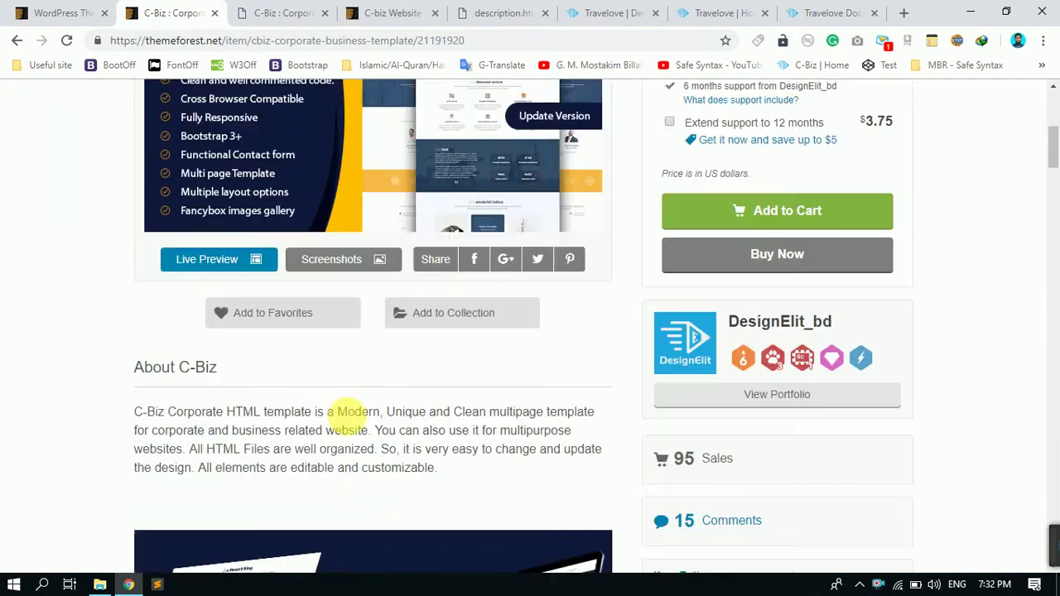
scroll(355, 423, down, 15)
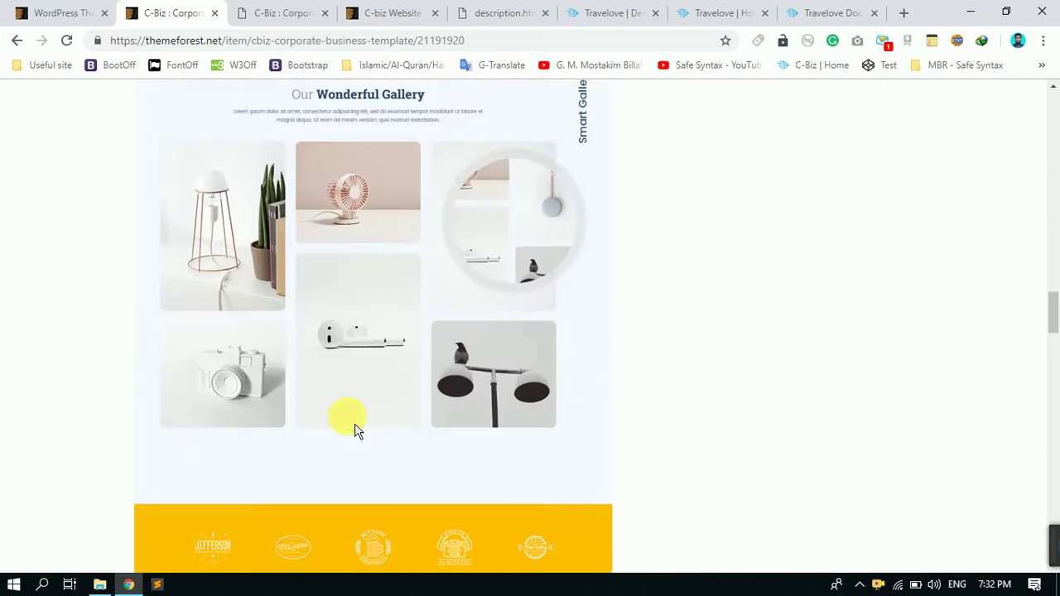
scroll(355, 423, up, 5)
- Switch to File Explorer and select the travelove folder inside travelove-sumited
click(101, 585)
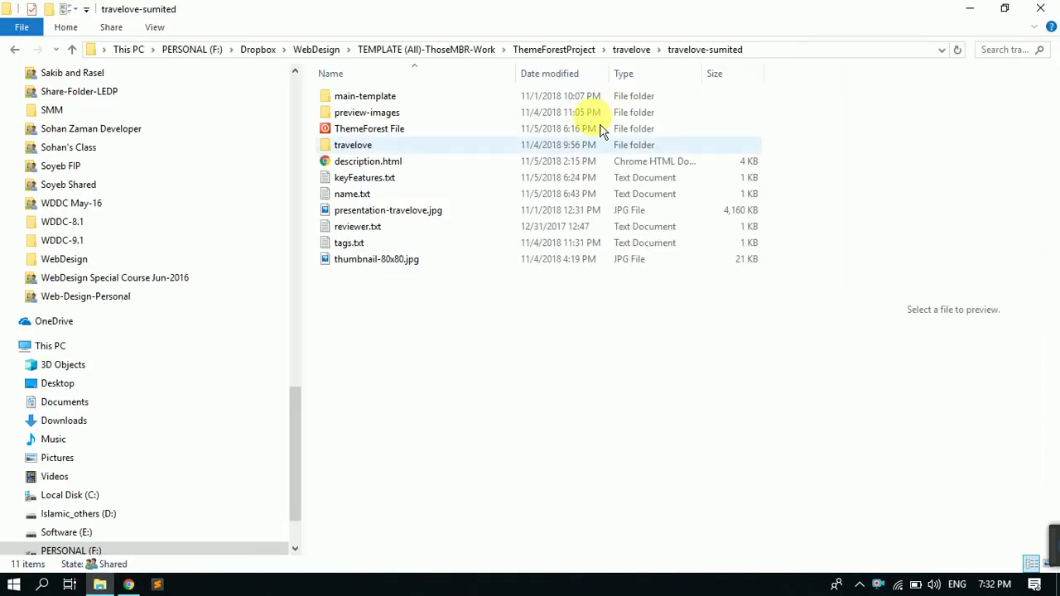
click(370, 151)
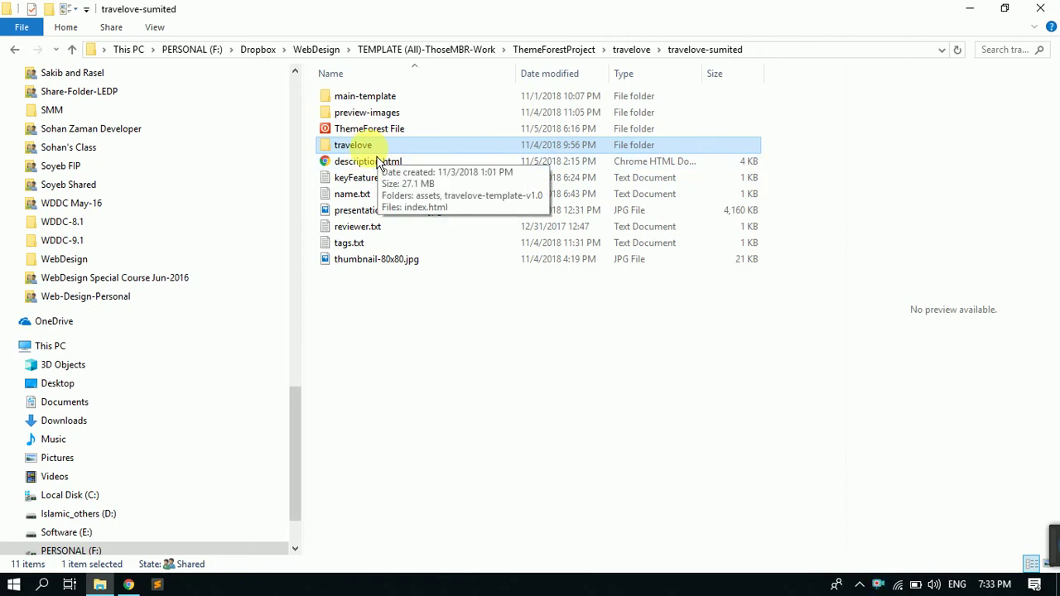
click(980, 12)
- Look at the ThemeForest home page, return to the travelove-sumited folder in File Explorer and clear the selection
click(99, 15)
scroll(331, 332, down, 1)
scroll(339, 332, up, 6)
click(101, 585)
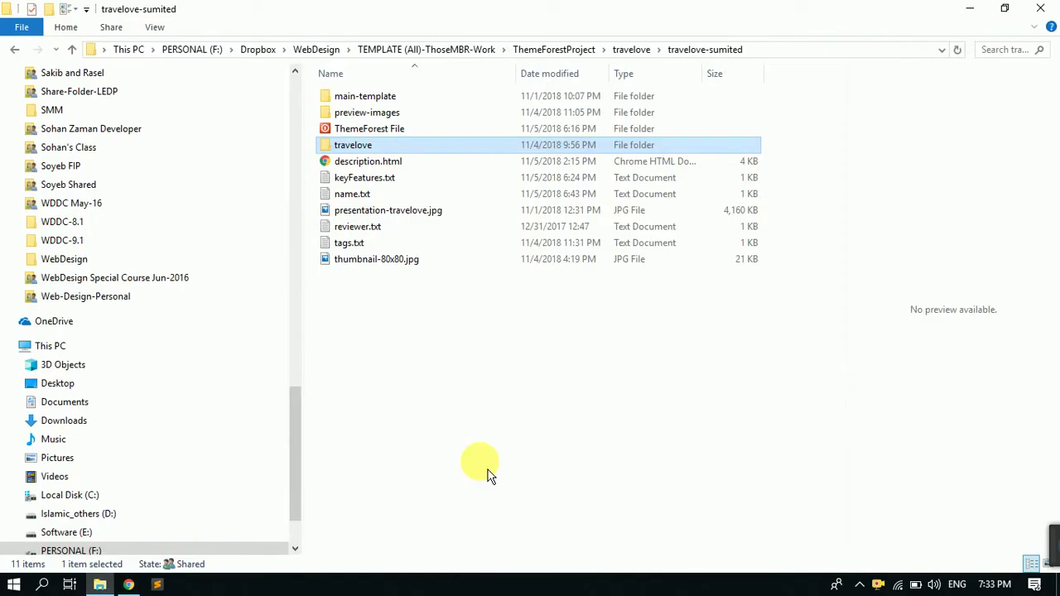
click(489, 476)
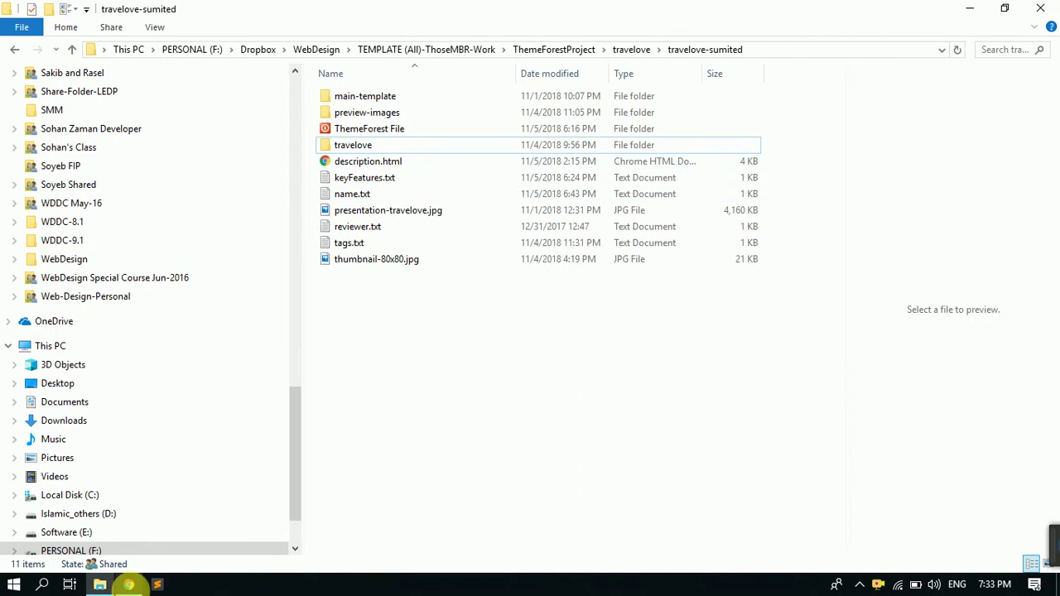
- Switch to Chrome and examine the C-Biz item page from its title and preview image down through the description
click(128, 584)
click(169, 14)
scroll(406, 387, up, 15)
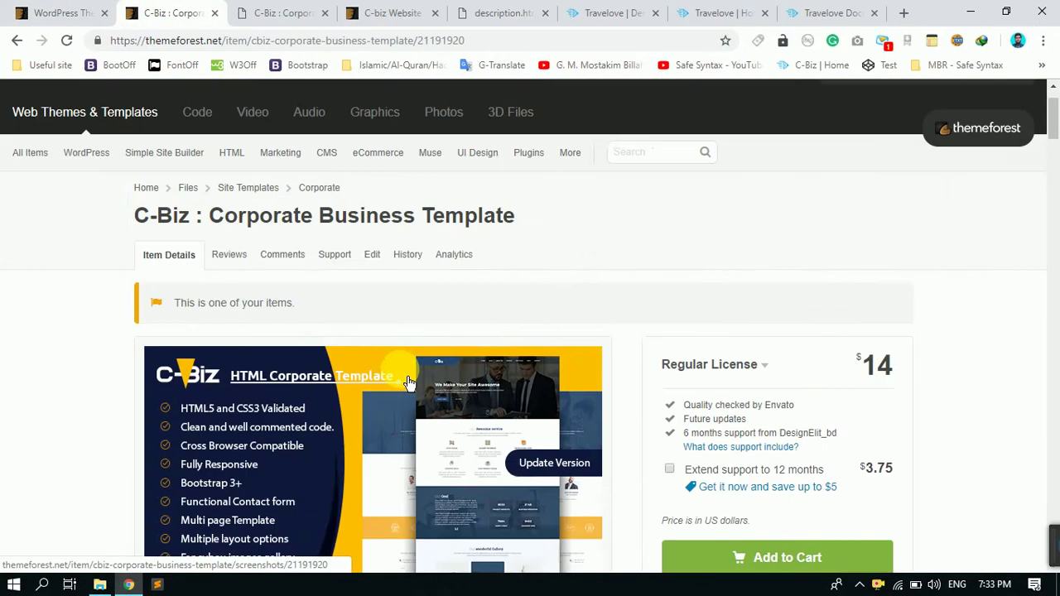
scroll(378, 272, up, 1)
scroll(348, 350, down, 3)
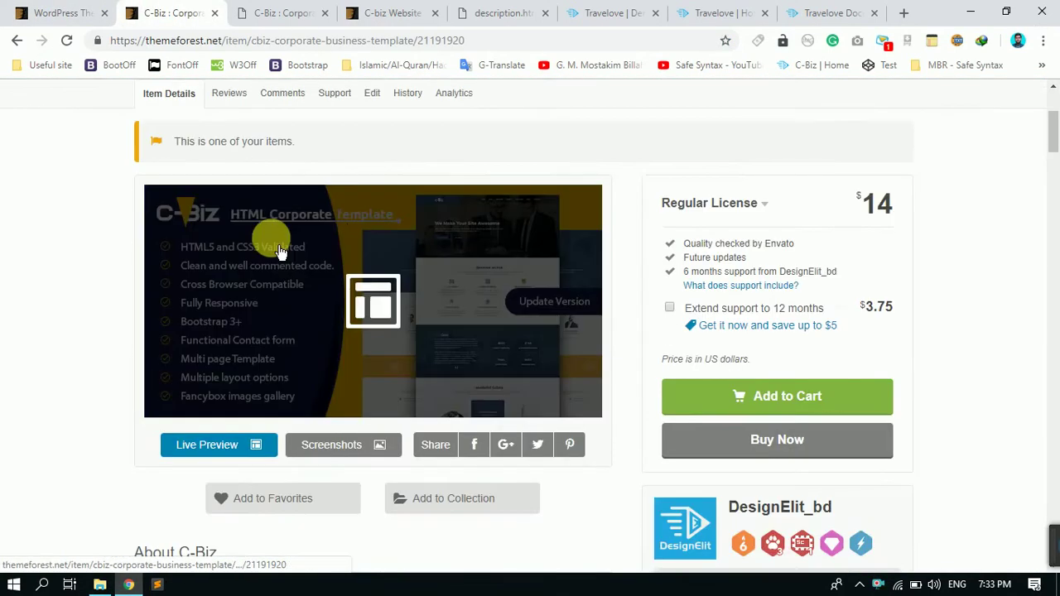
scroll(485, 301, down, 5)
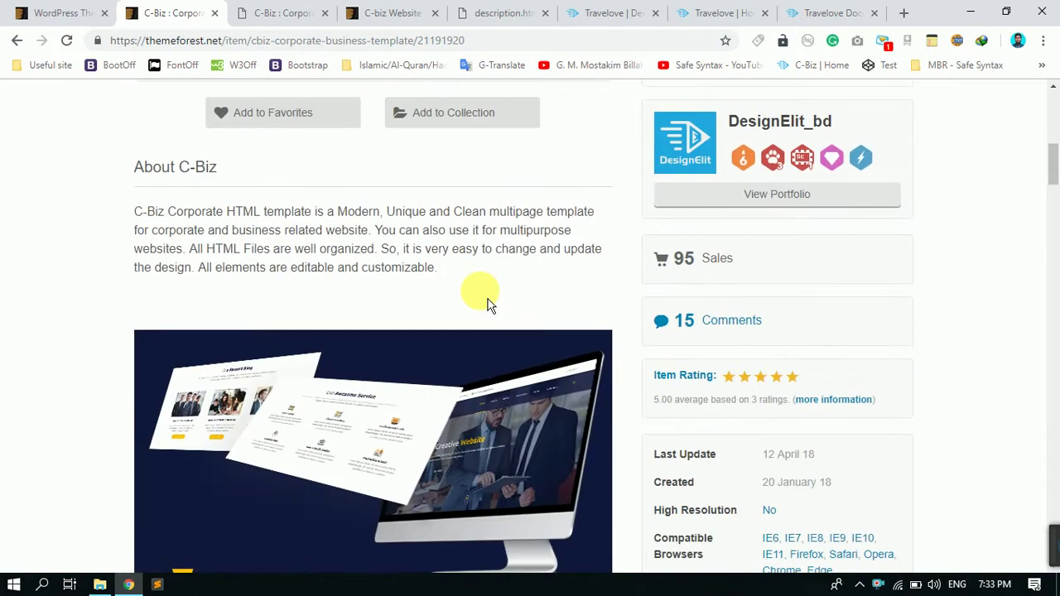
scroll(481, 290, up, 5)
scroll(390, 258, down, 5)
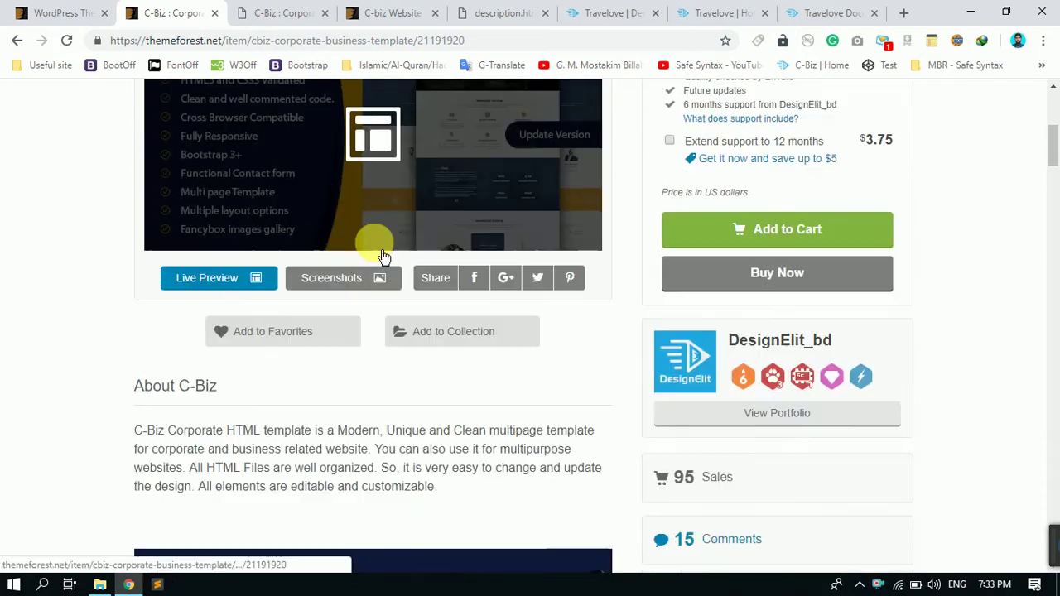
drag(135, 164, 343, 303)
scroll(344, 304, down, 6)
scroll(348, 313, down, 20)
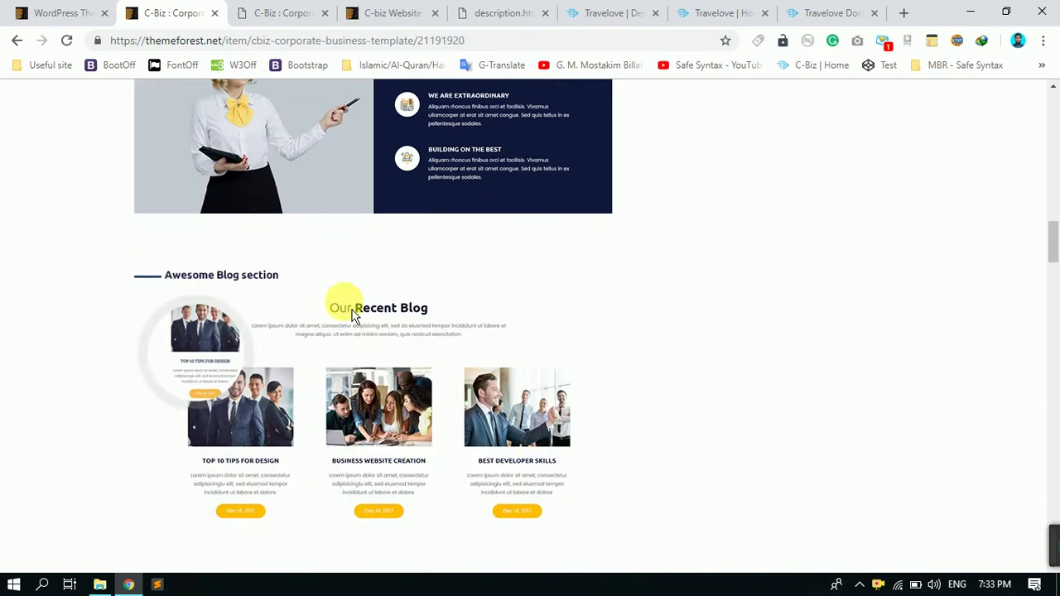
- Examine the C-Biz description images from the blog section to the New Demo V-2.0 banner, and return to the About C-Biz section
scroll(406, 348, down, 15)
drag(381, 334, 425, 348)
click(501, 348)
scroll(508, 343, down, 7)
scroll(510, 341, up, 5)
scroll(513, 339, up, 20)
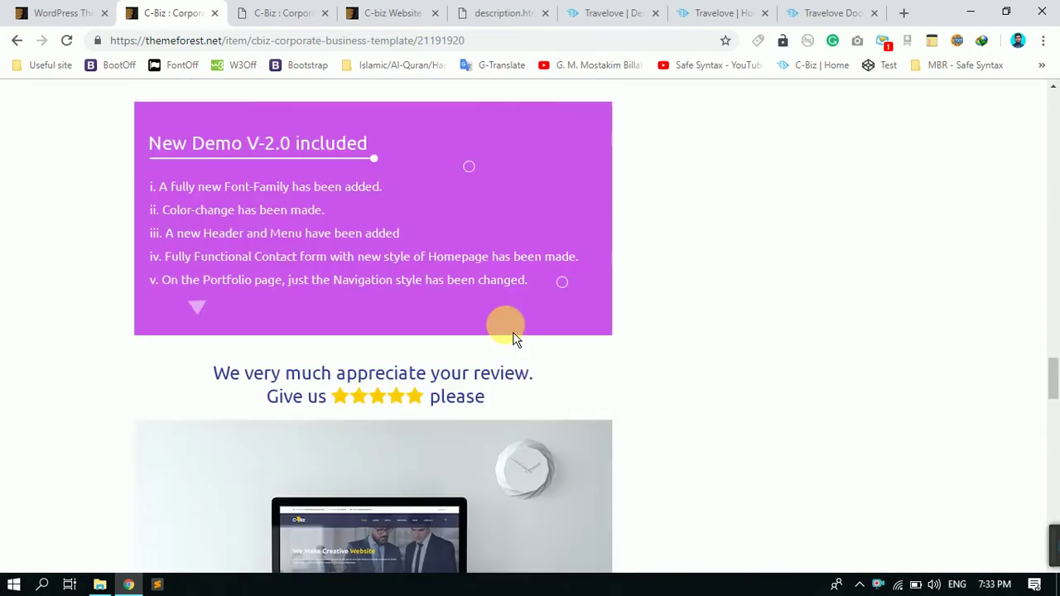
scroll(329, 304, up, 15)
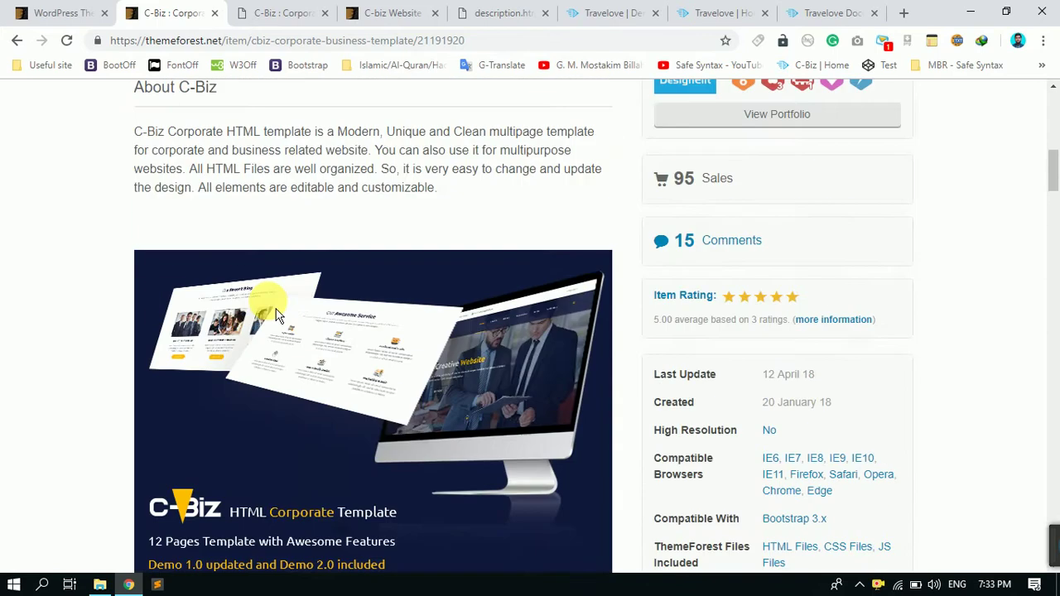
drag(113, 481, 236, 550)
click(152, 473)
scroll(256, 331, down, 4)
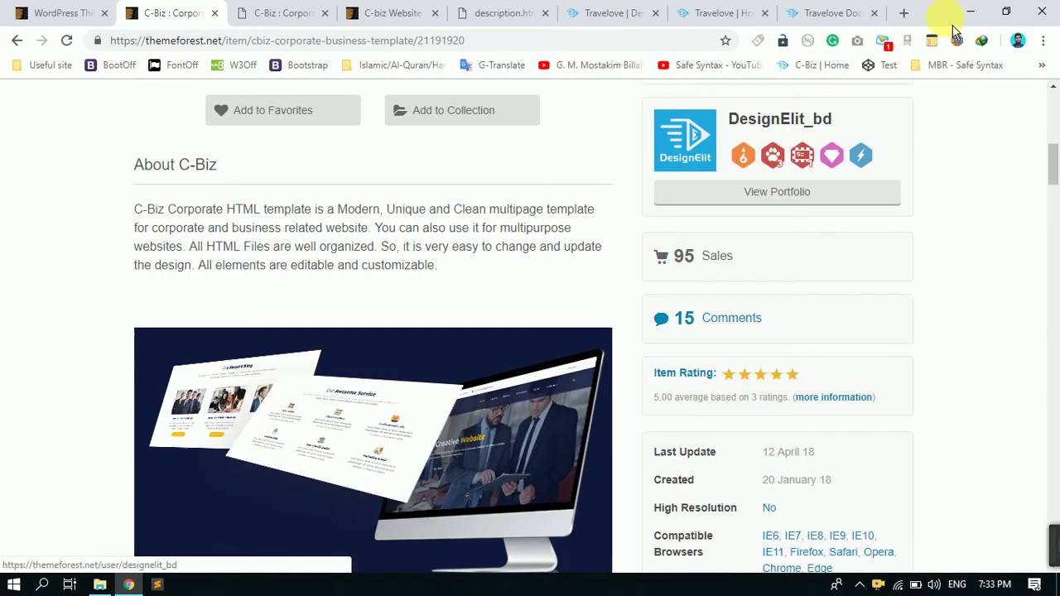
- Glance at the travelove-sumited folder in File Explorer, return to Chrome and examine the Tags in the C-Biz item details
click(971, 12)
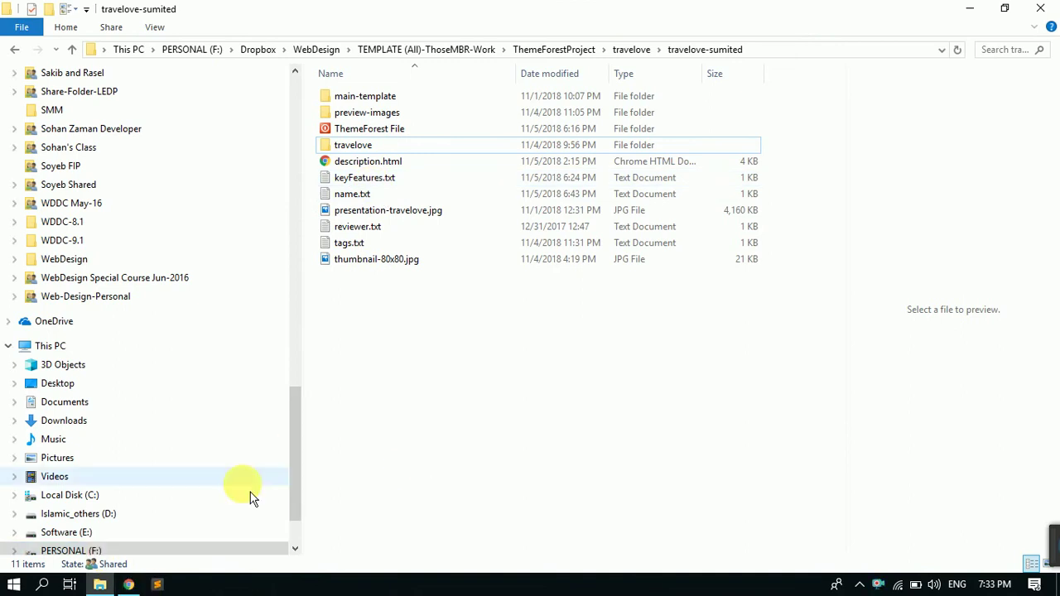
click(131, 584)
scroll(438, 444, down, 8)
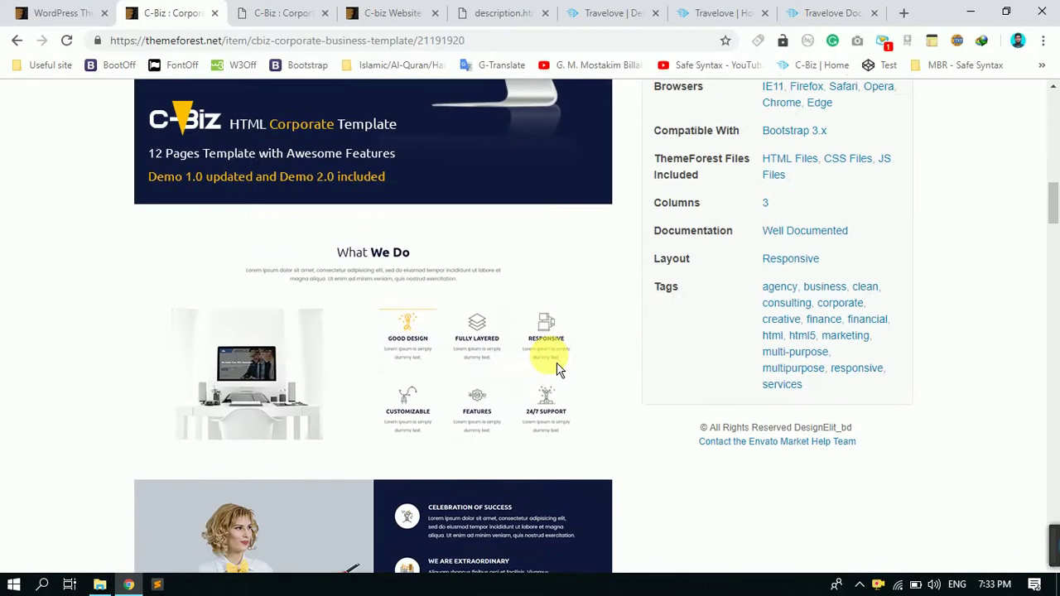
scroll(549, 357, up, 4)
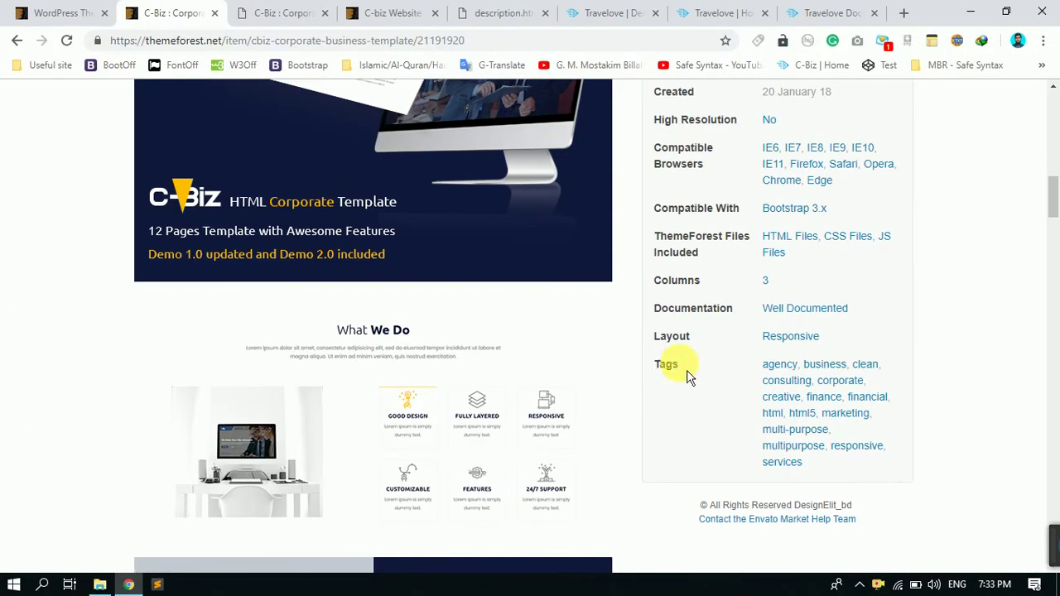
triple_click(665, 365)
click(692, 393)
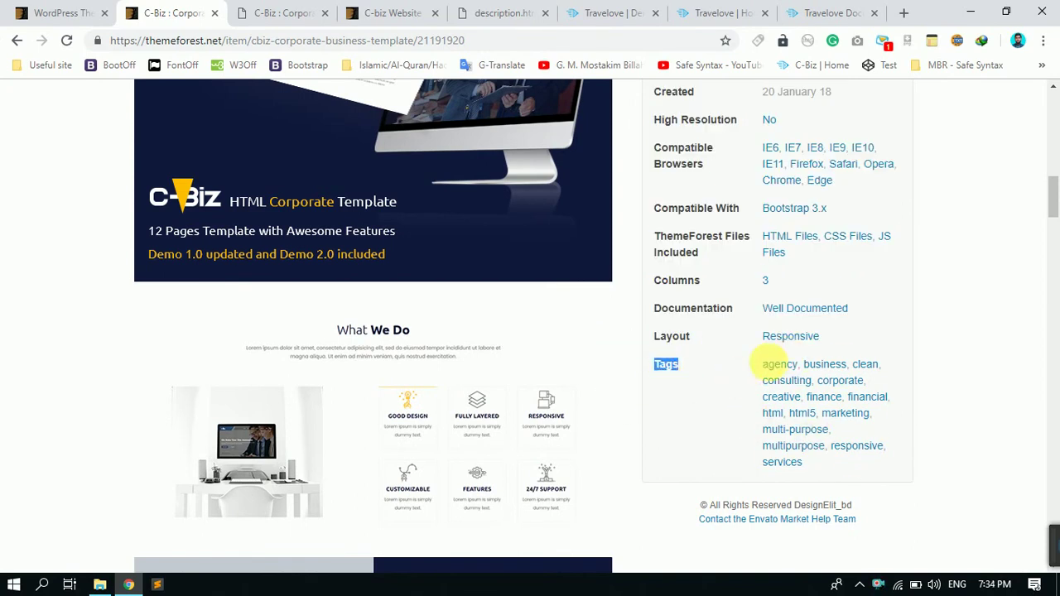
scroll(380, 291, up, 2)
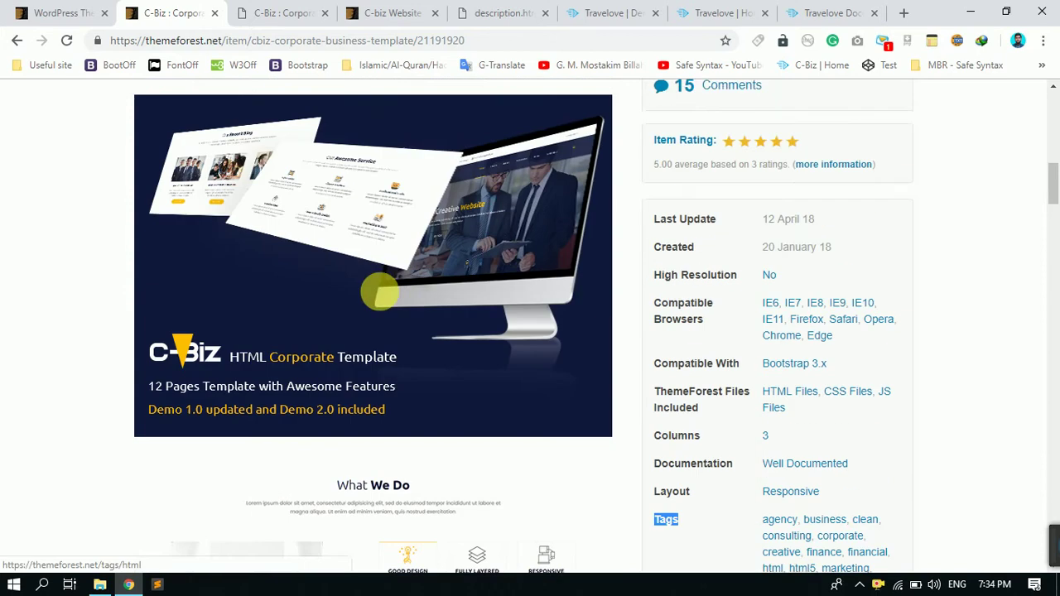
scroll(890, 486, down, 2)
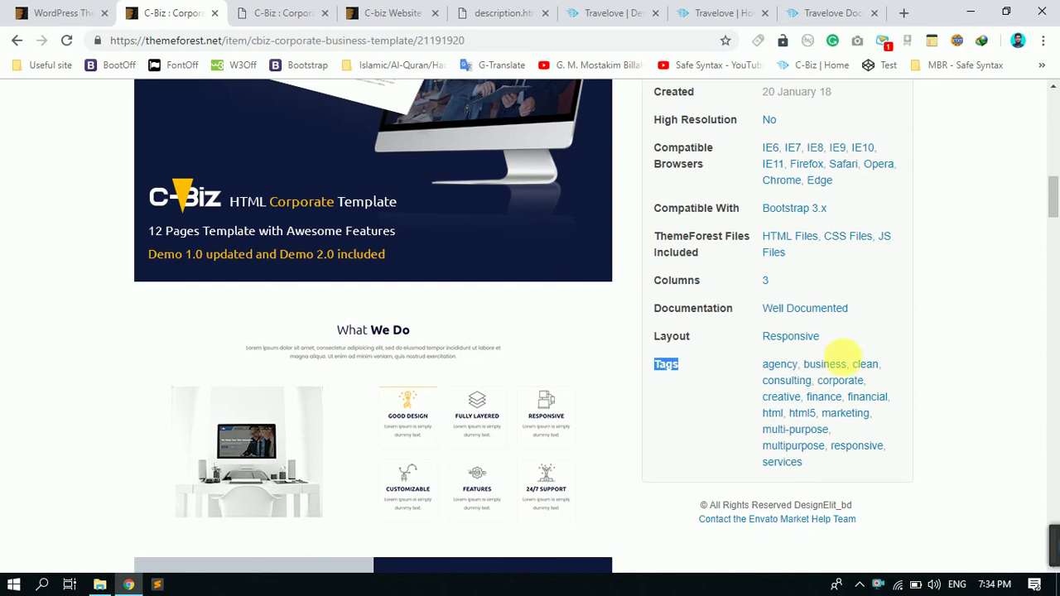
scroll(575, 414, up, 12)
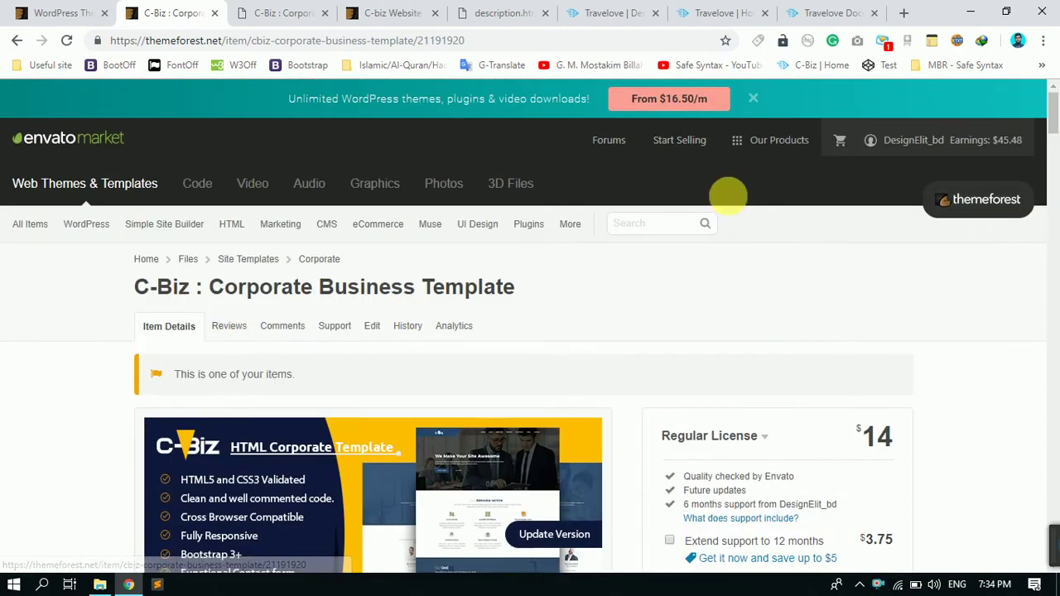
- Preview thumbnail-80x80.jpg in File Explorer, switch to Chrome and look over the c-biz search results and the About TraveLove description page
click(970, 13)
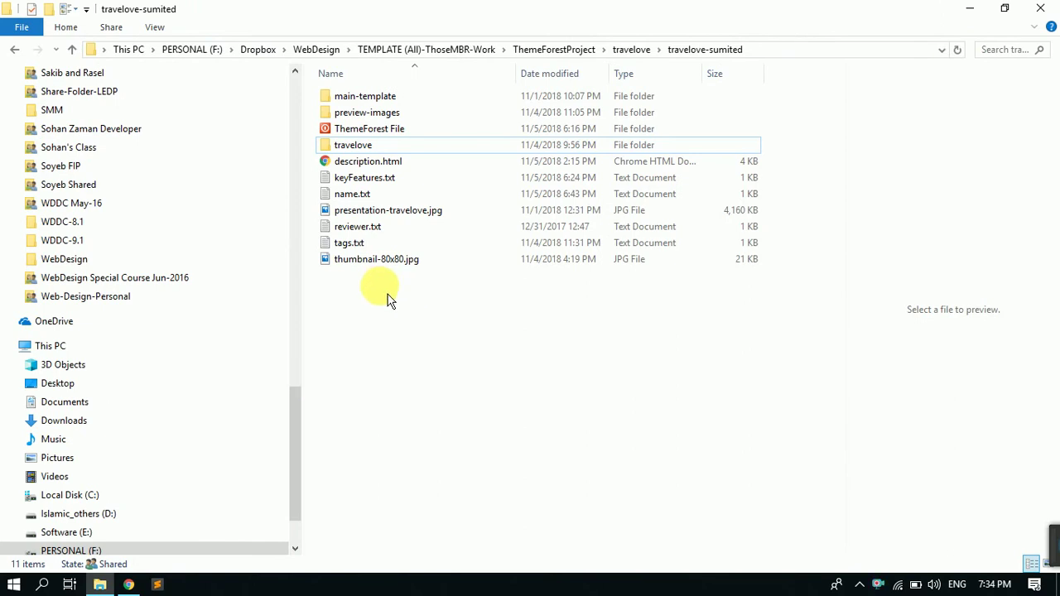
click(406, 263)
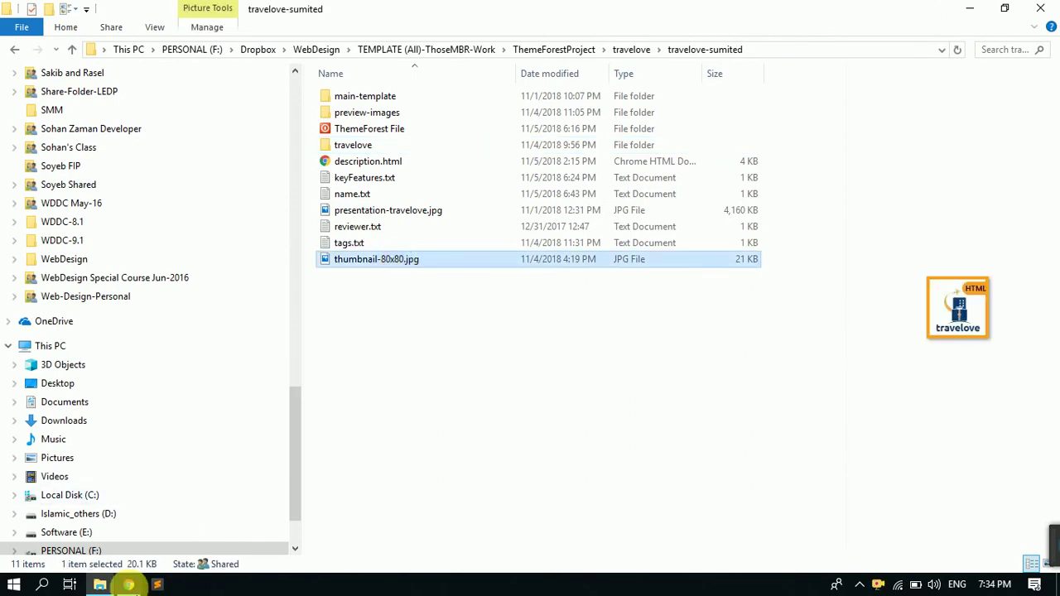
click(128, 585)
click(284, 12)
click(393, 13)
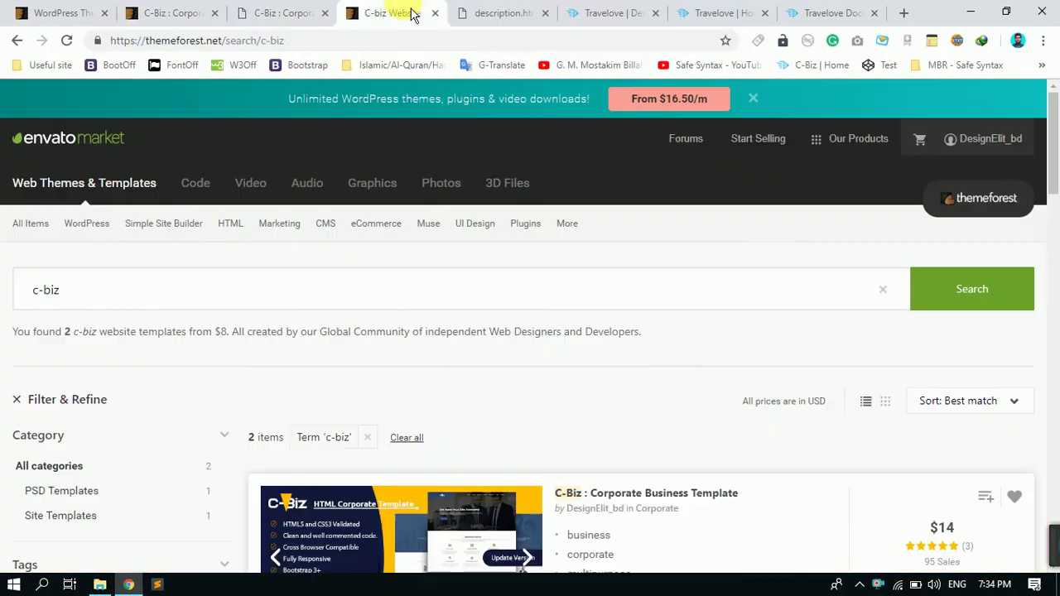
scroll(433, 350, down, 2)
click(530, 12)
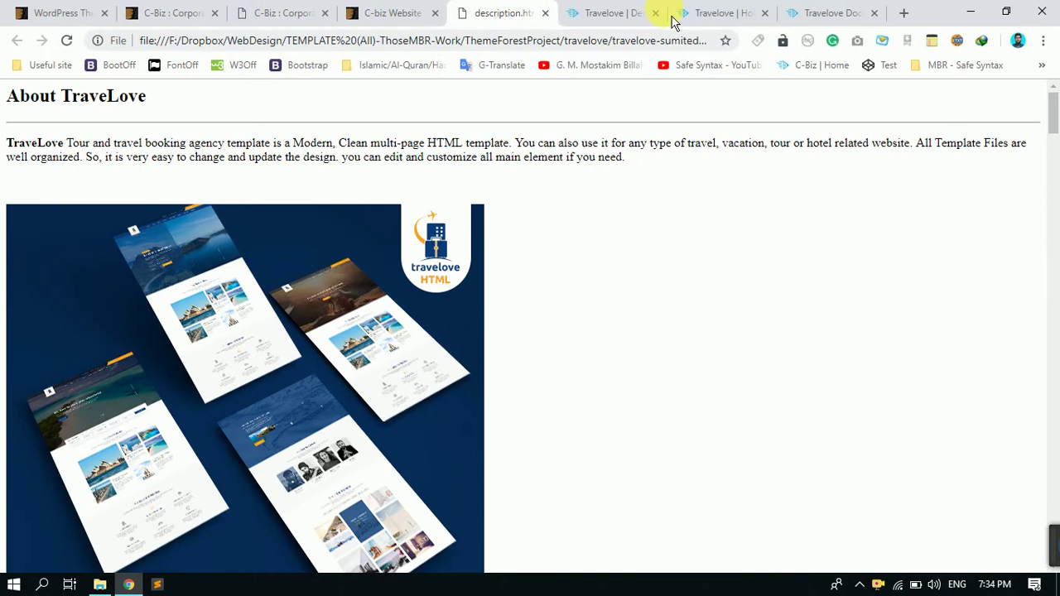
click(619, 11)
click(502, 12)
- Load themeforest.net in place of the description page and look through more of its featured templates
click(406, 42)
text(te)
key(BackSpace)
key(BackSpace)
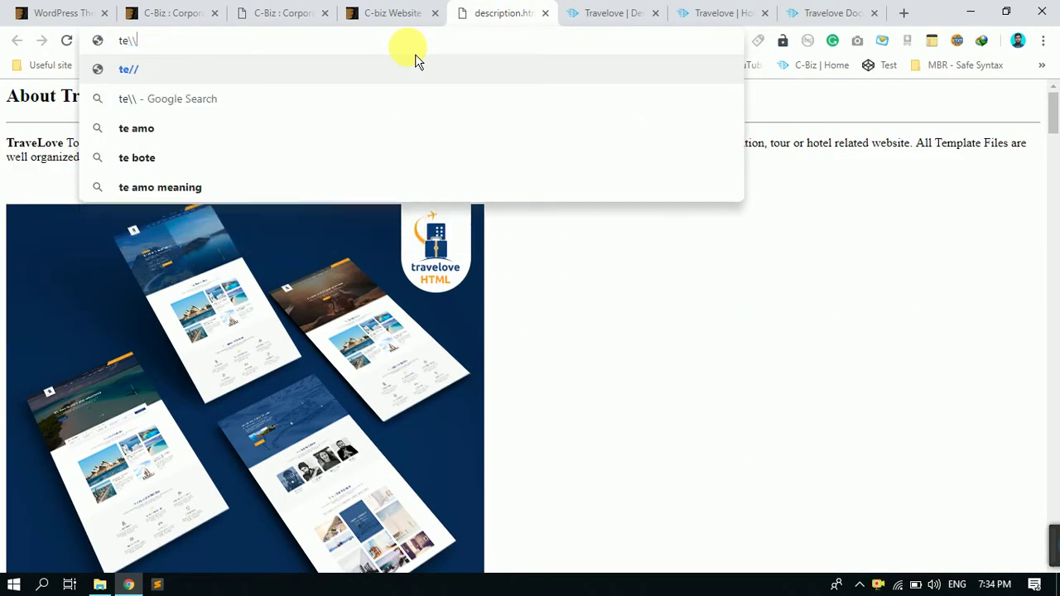
text(hemeforest.net)
key(Return)
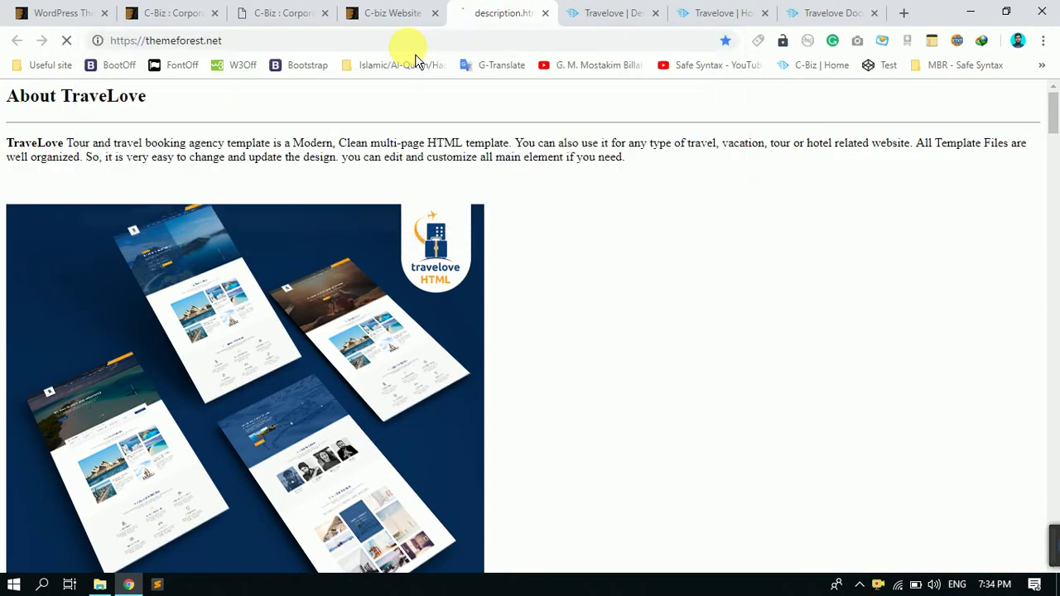
scroll(402, 303, down, 2)
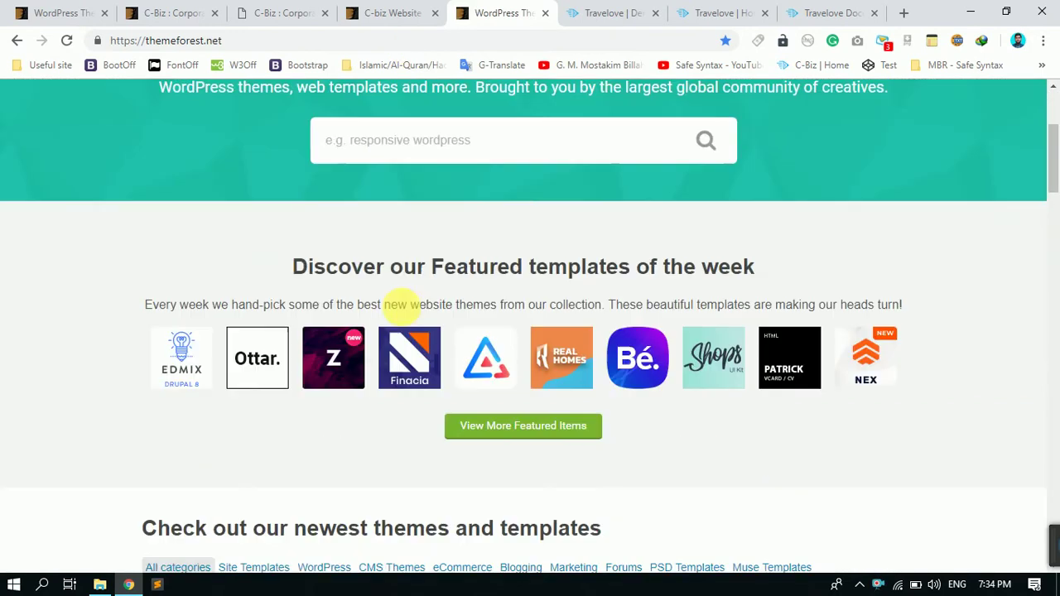
click(527, 448)
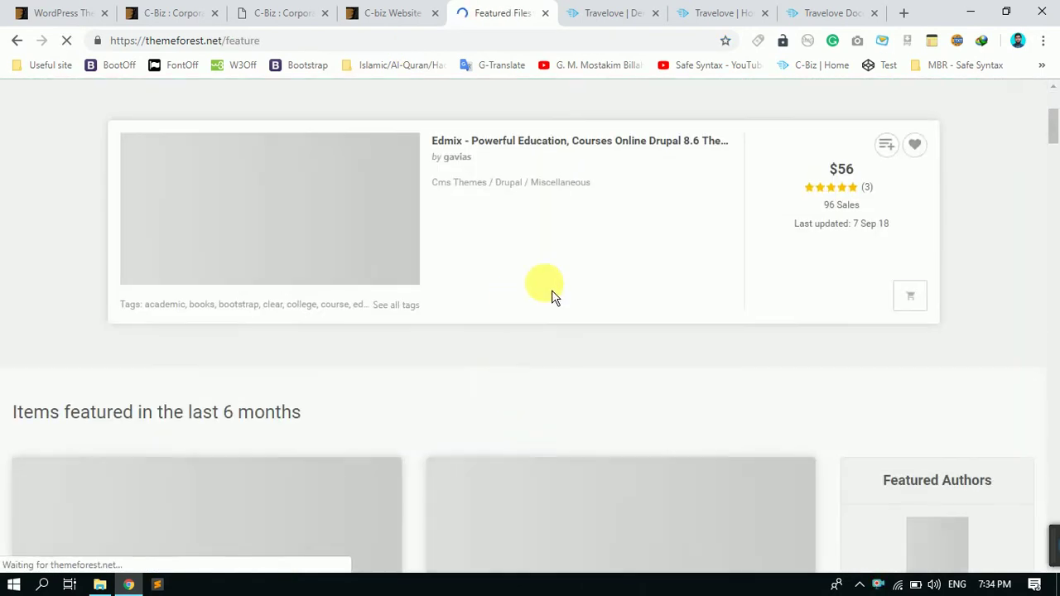
scroll(551, 297, down, 5)
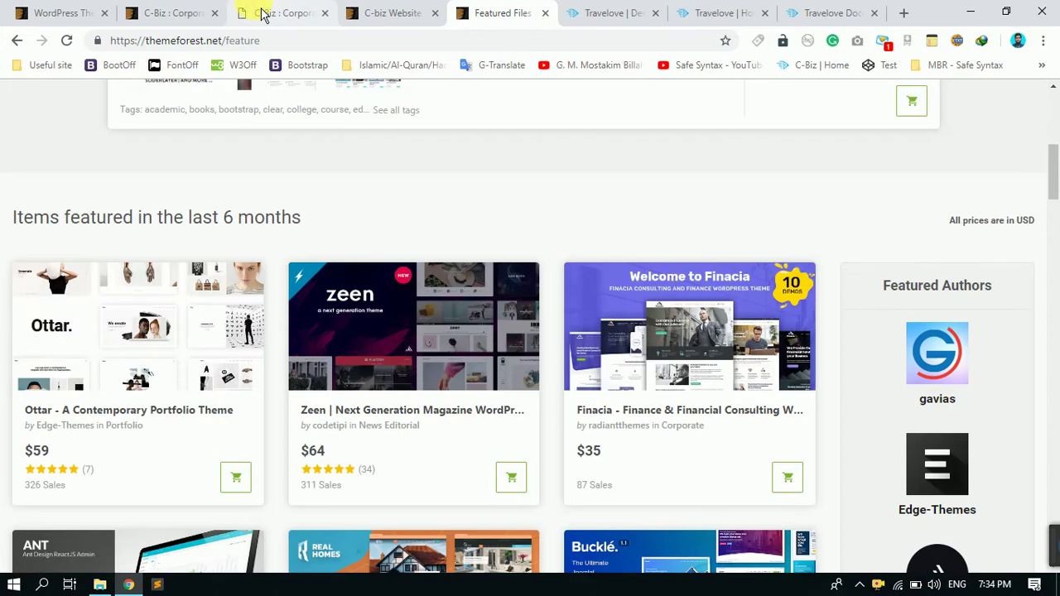
- Look at the C-Biz live preview and the item page from its preview image down through the gallery images
click(269, 13)
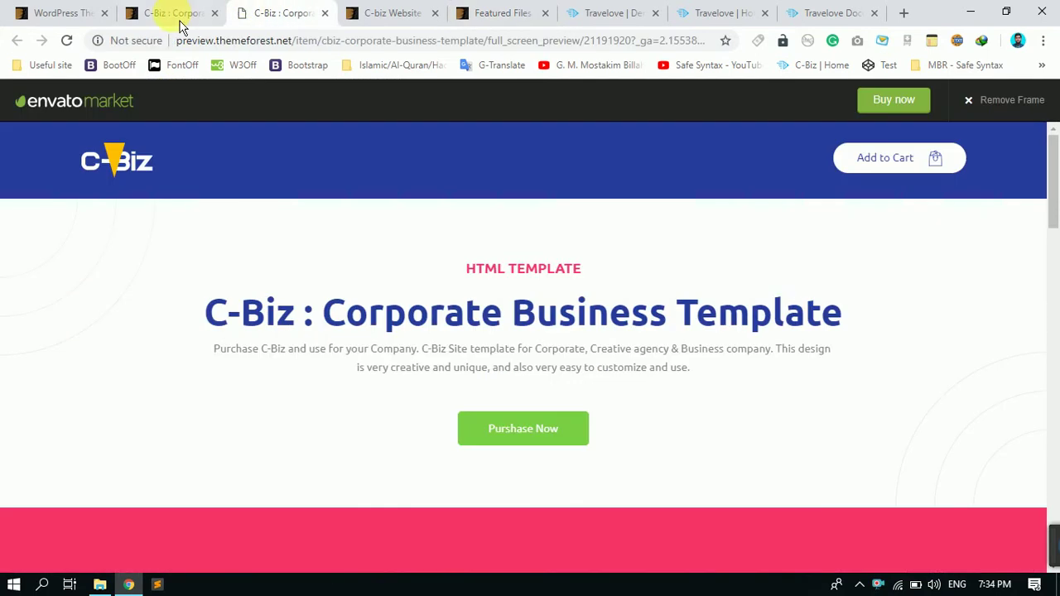
click(154, 11)
scroll(568, 437, down, 5)
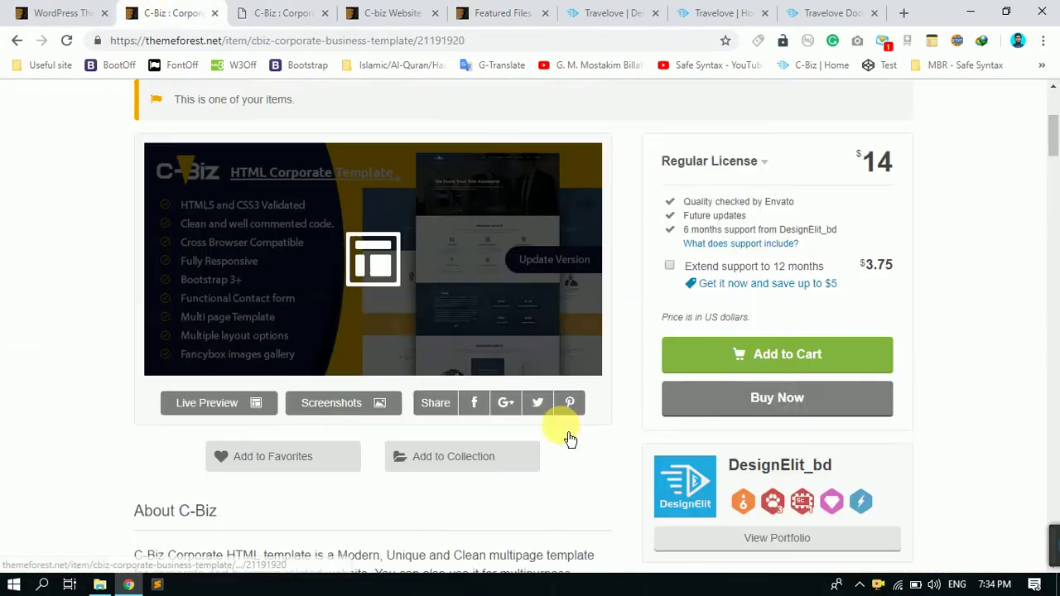
scroll(386, 379, down, 7)
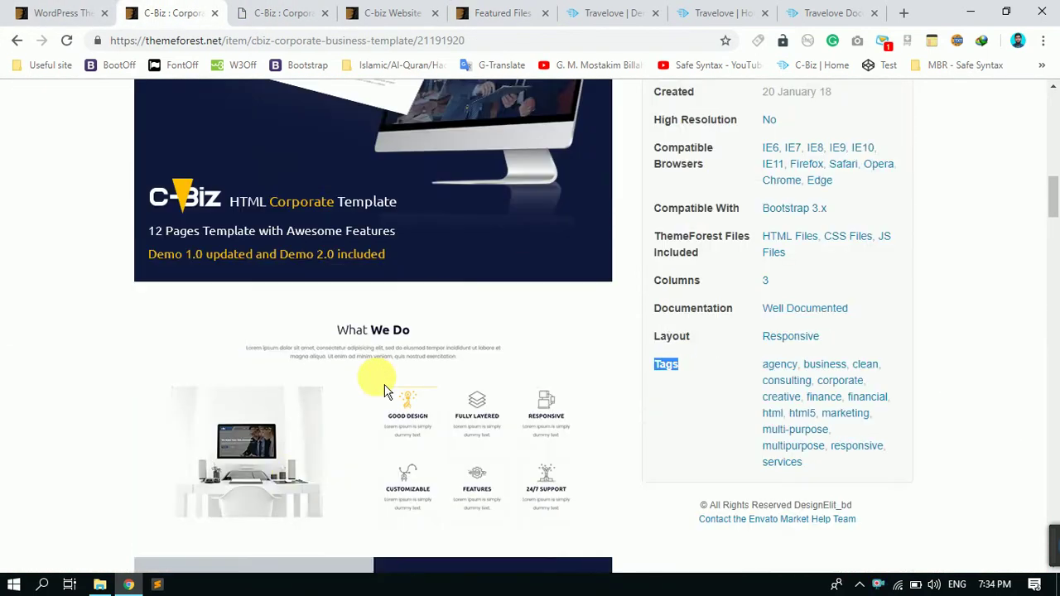
scroll(301, 331, down, 15)
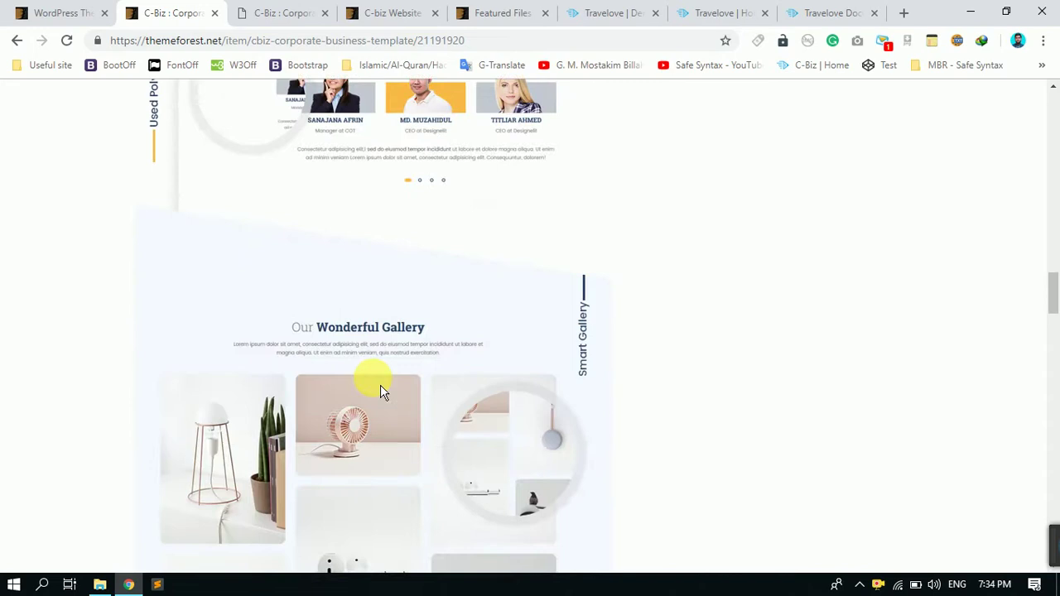
scroll(380, 389, down, 8)
- Switch to File Explorer, open the ThemeForest File folder and select main-template.zip, followed by preview-images.zip
click(101, 583)
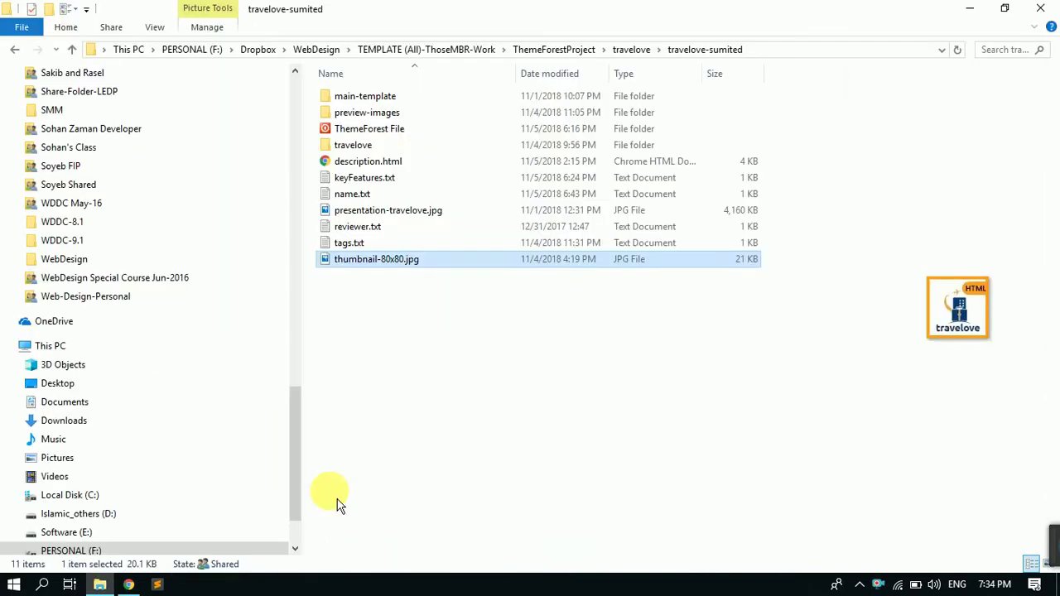
click(389, 286)
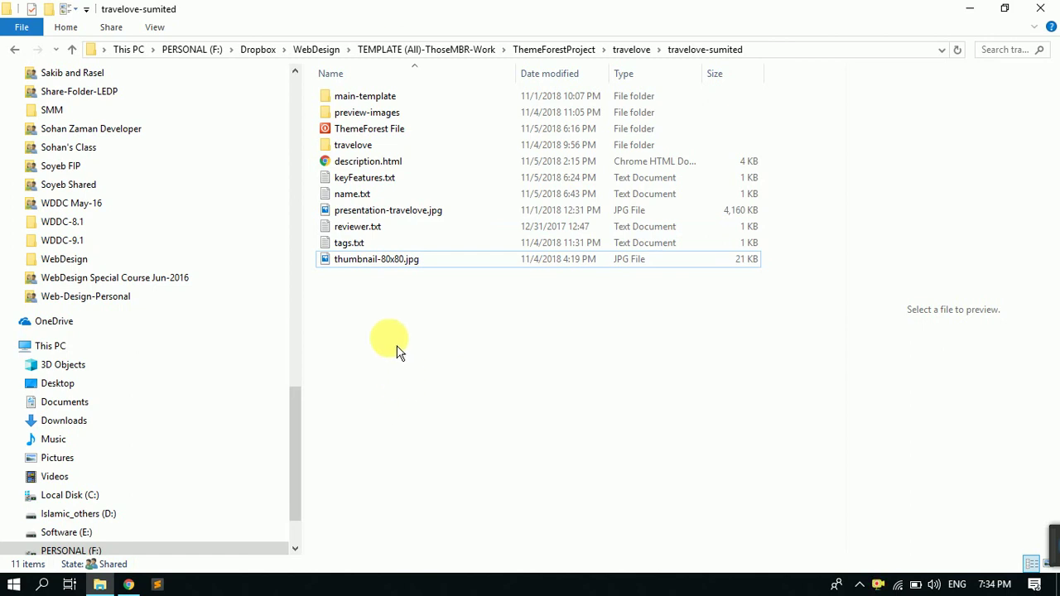
double_click(361, 136)
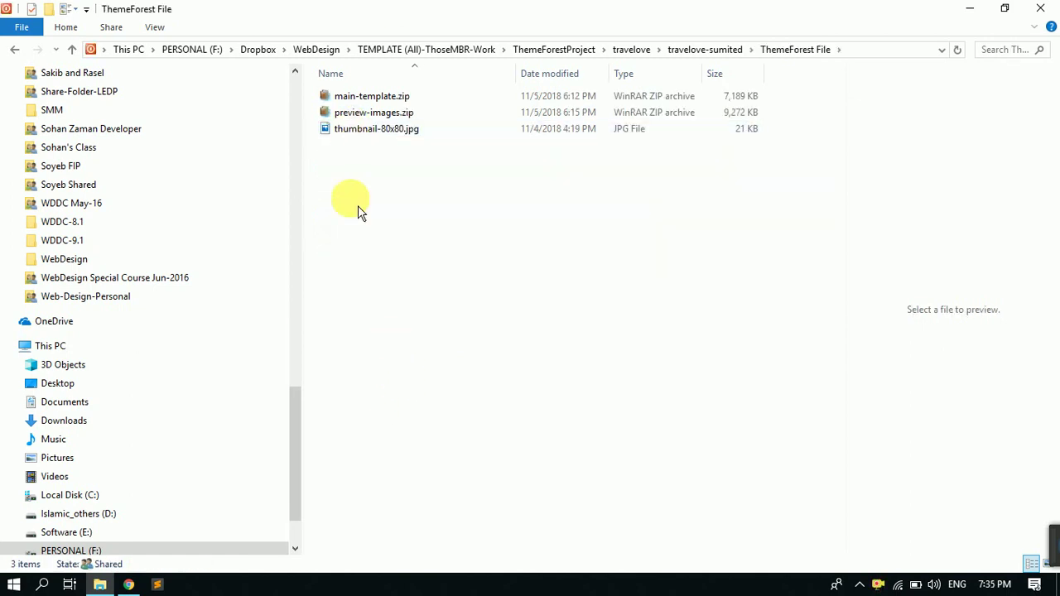
click(369, 101)
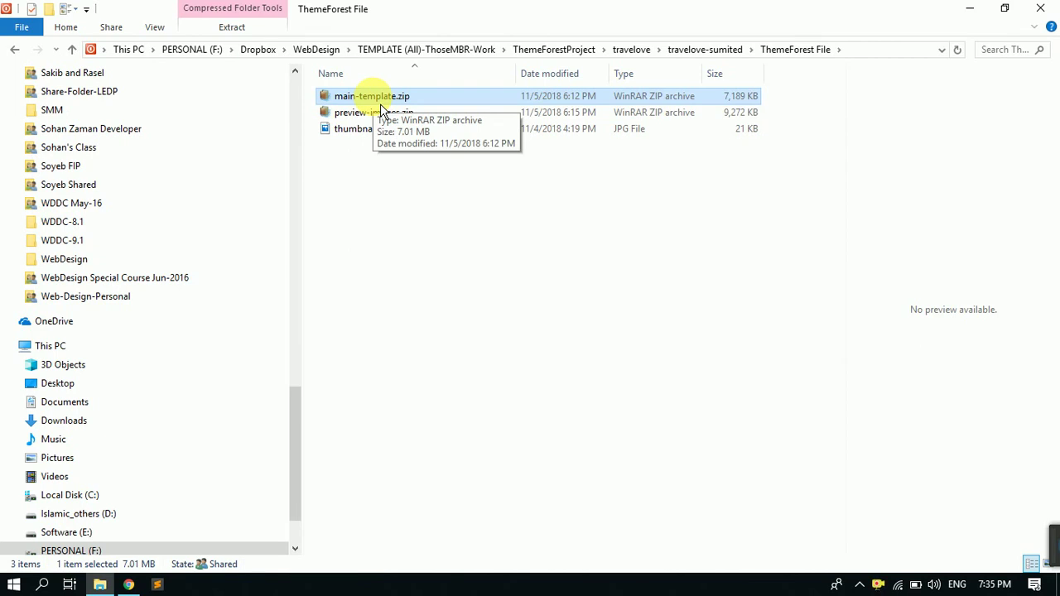
click(440, 271)
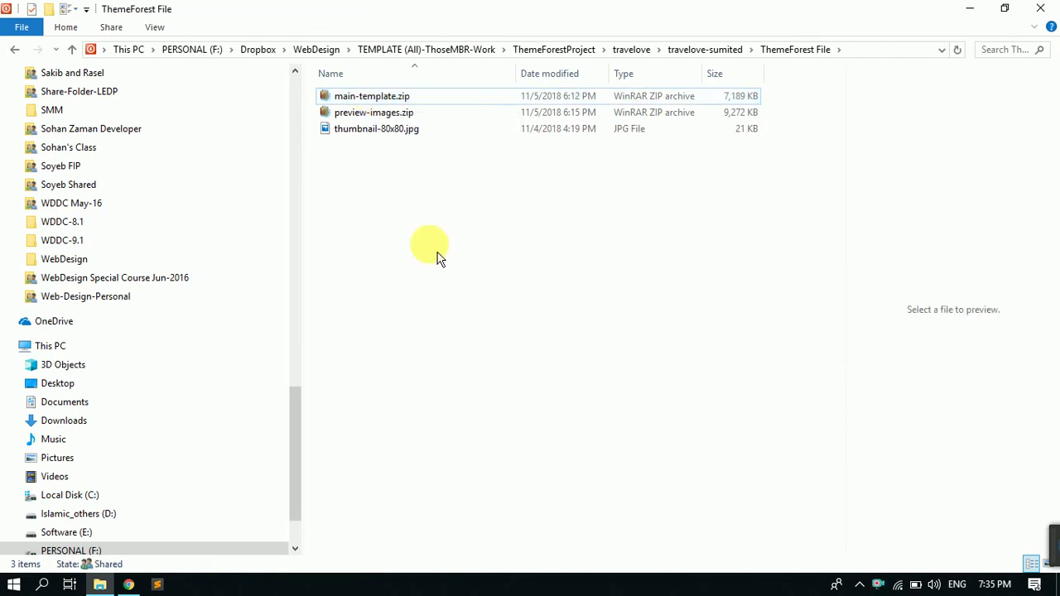
click(374, 116)
- Switch to Chrome and view the featured templates on the ThemeForest home page and the preview image on the C-Biz item page
click(135, 585)
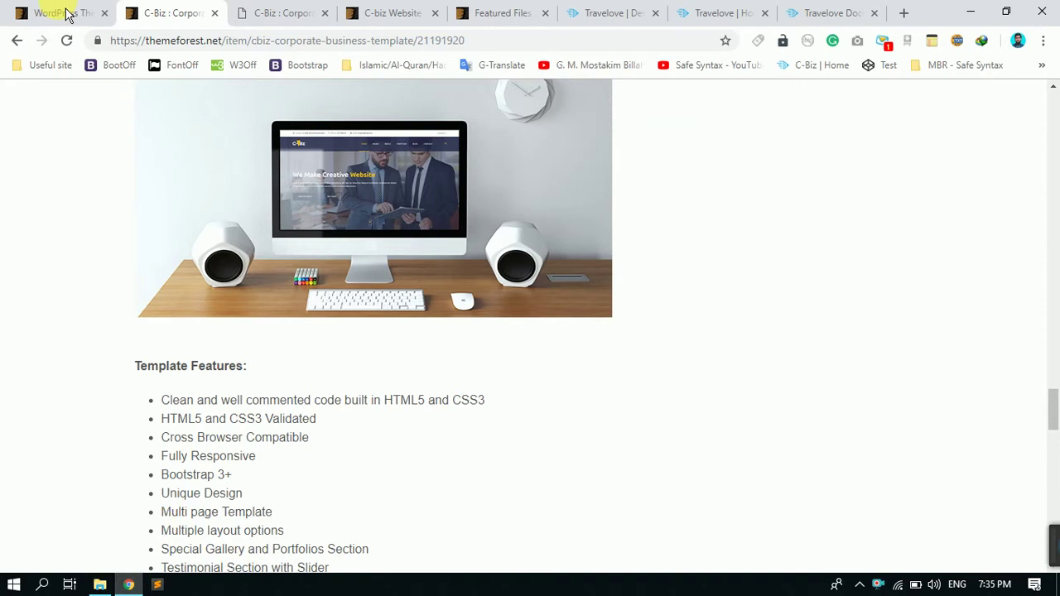
click(66, 12)
scroll(335, 39, down, 4)
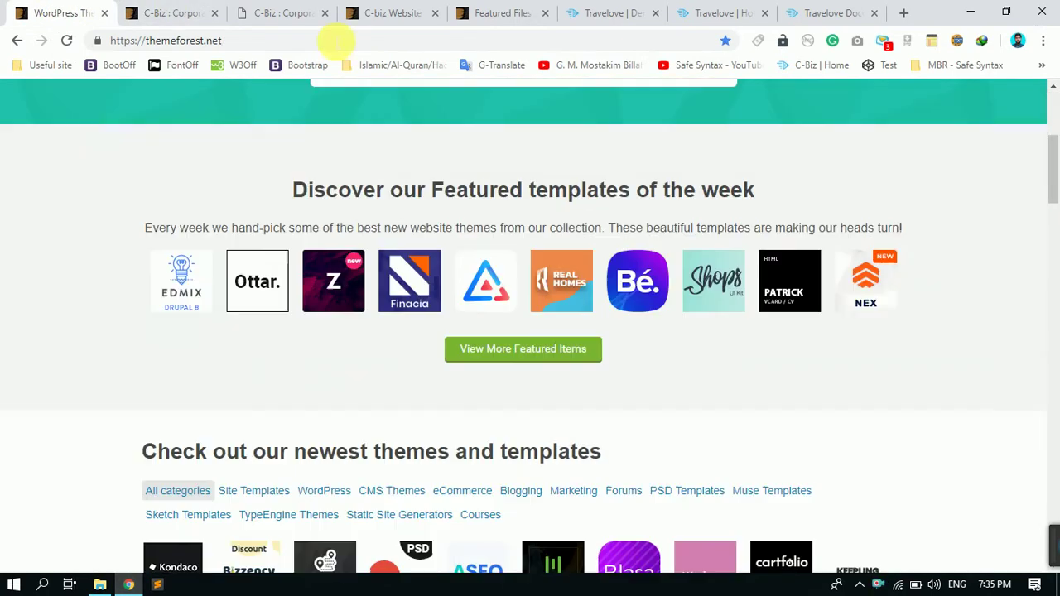
click(158, 13)
scroll(439, 480, up, 15)
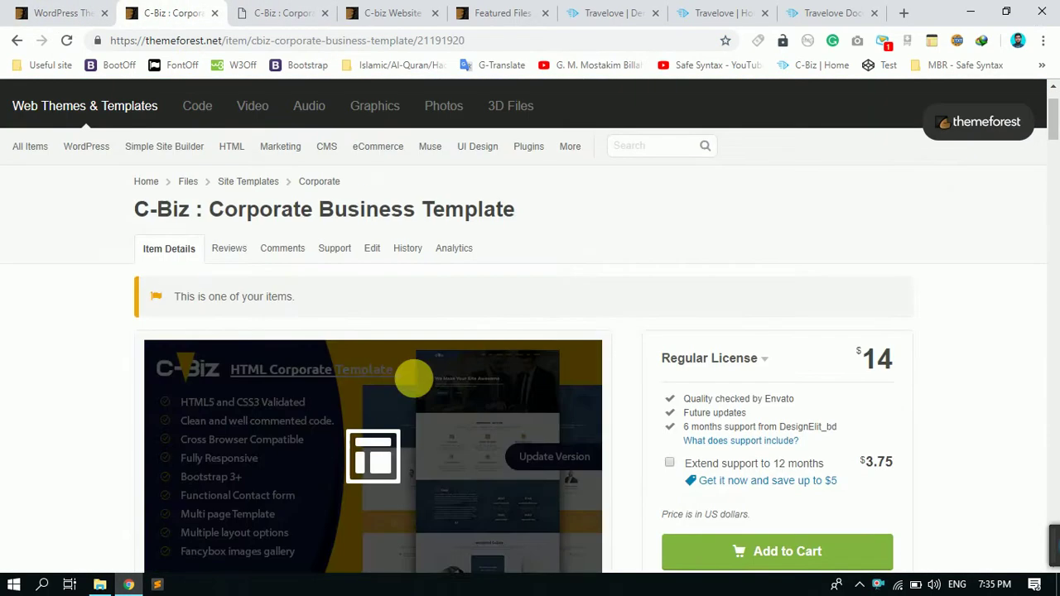
- Return to the ThemeForest File folder in File Explorer and inspect the preview and file details of thumbnail-80x80.jpg
click(970, 12)
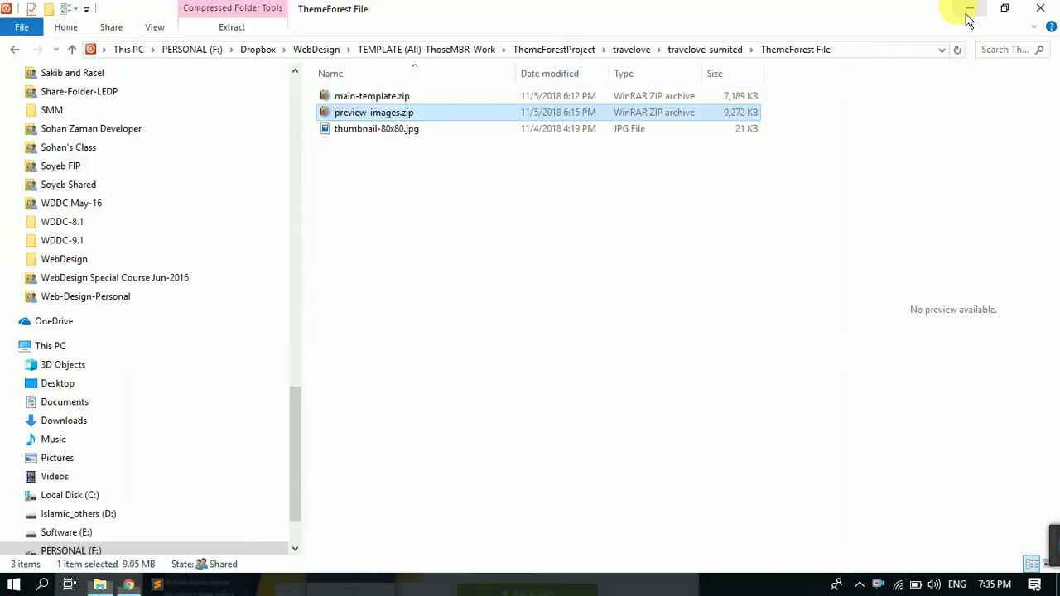
click(368, 270)
click(377, 133)
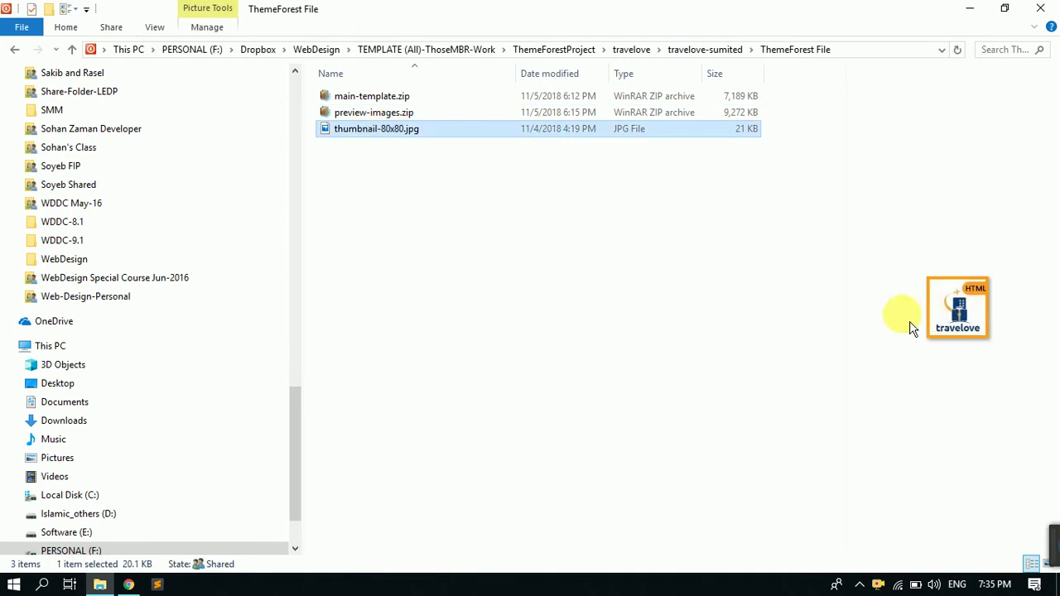
click(423, 241)
drag(358, 130, 988, 346)
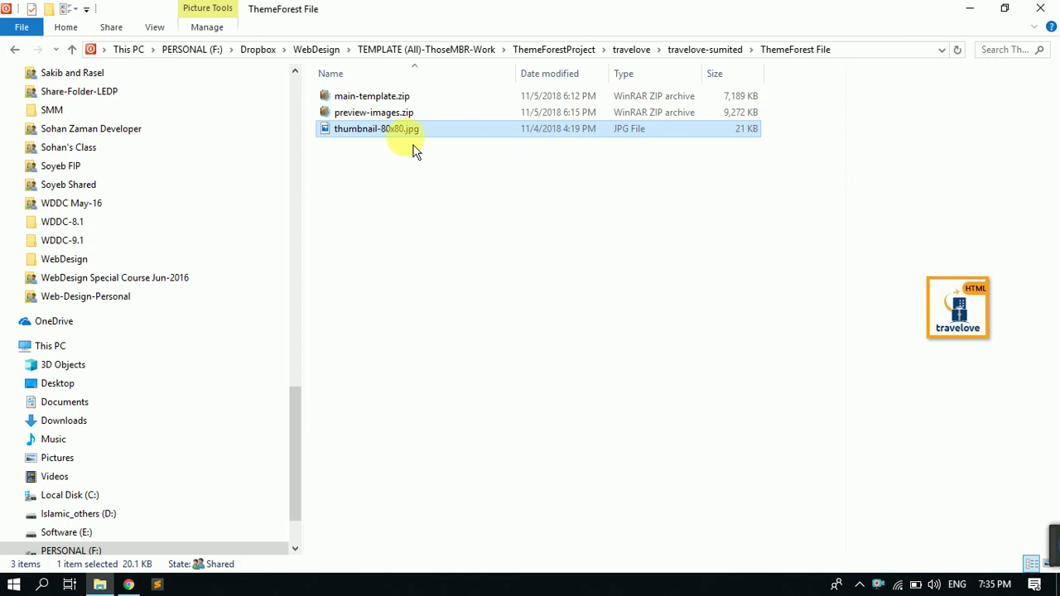
mouse_move(405, 152)
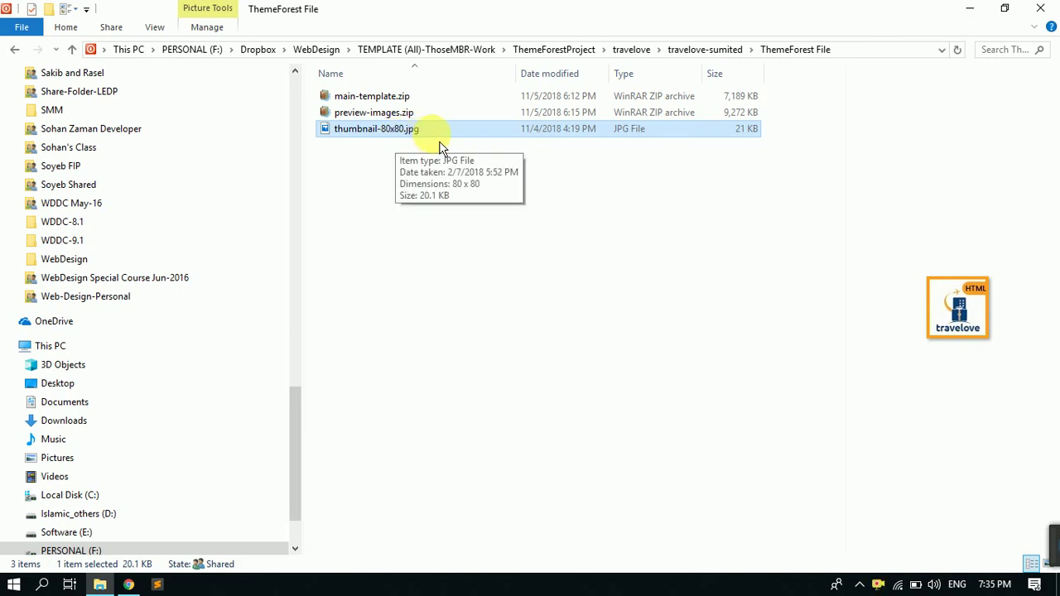
- Mark the submission files in the ThemeForest File folder and go back to the travelove-sumited folder
click(495, 222)
drag(402, 217, 370, 92)
click(421, 230)
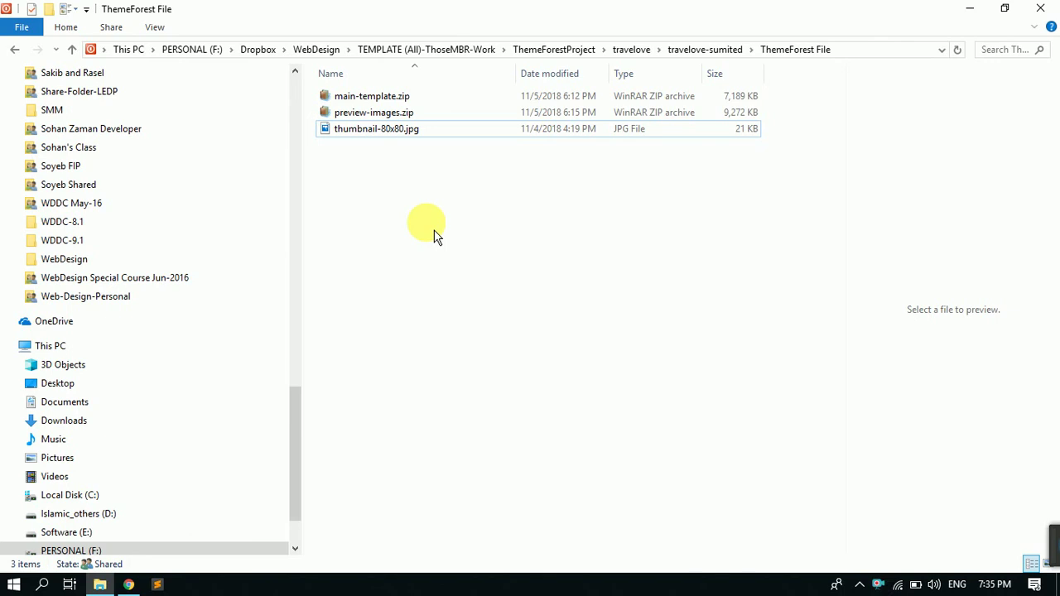
click(695, 50)
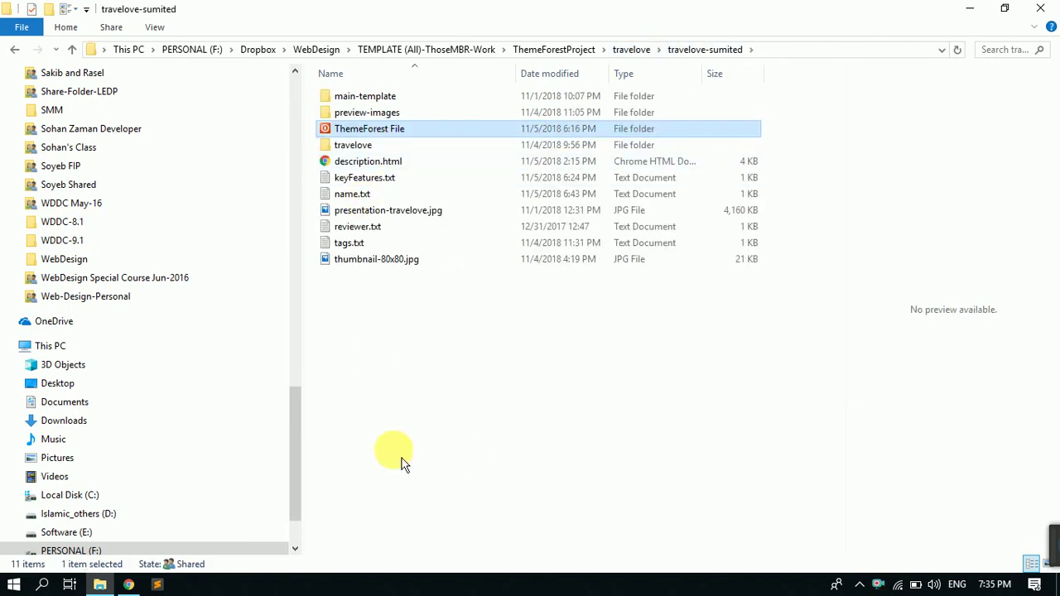
- Switch to Chrome and look over the C-Biz item page's header and preview image
click(128, 584)
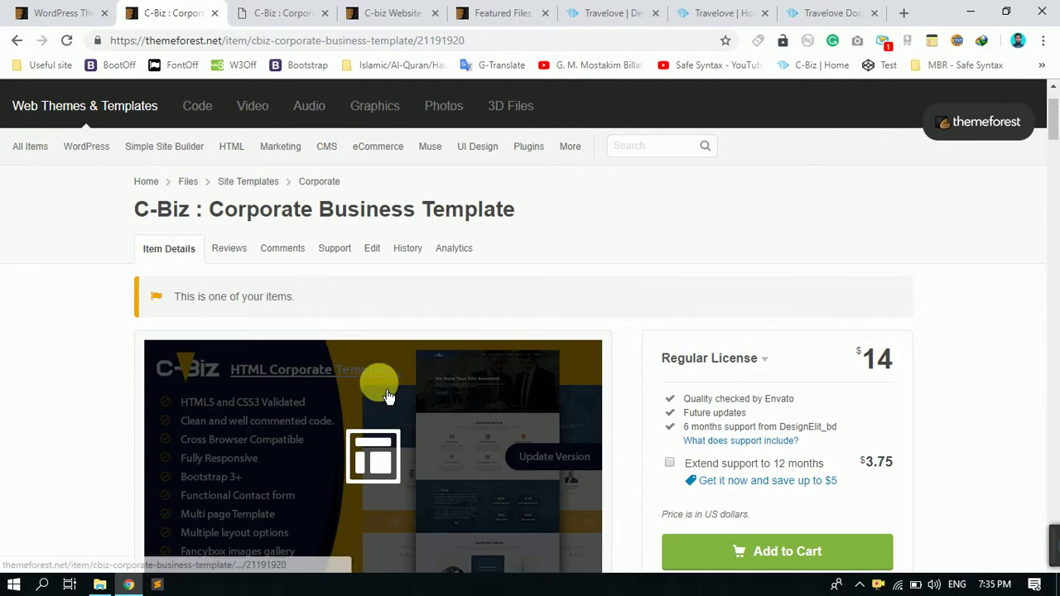
scroll(386, 396, down, 7)
scroll(385, 387, up, 8)
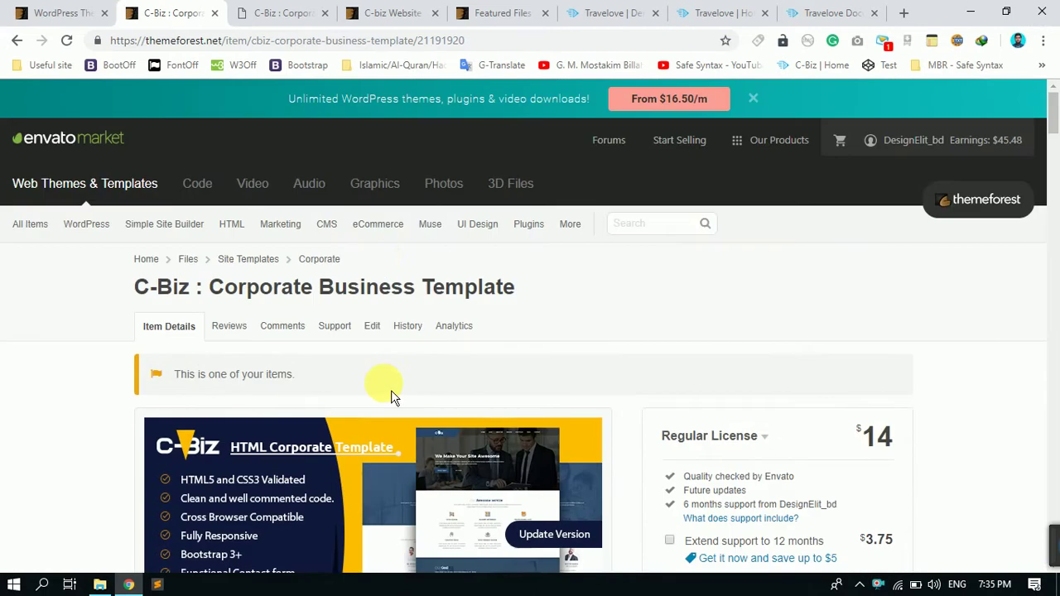
- Load designelit.com/template/travelove/ in a new browser tab
click(846, 13)
click(903, 13)
text(t)
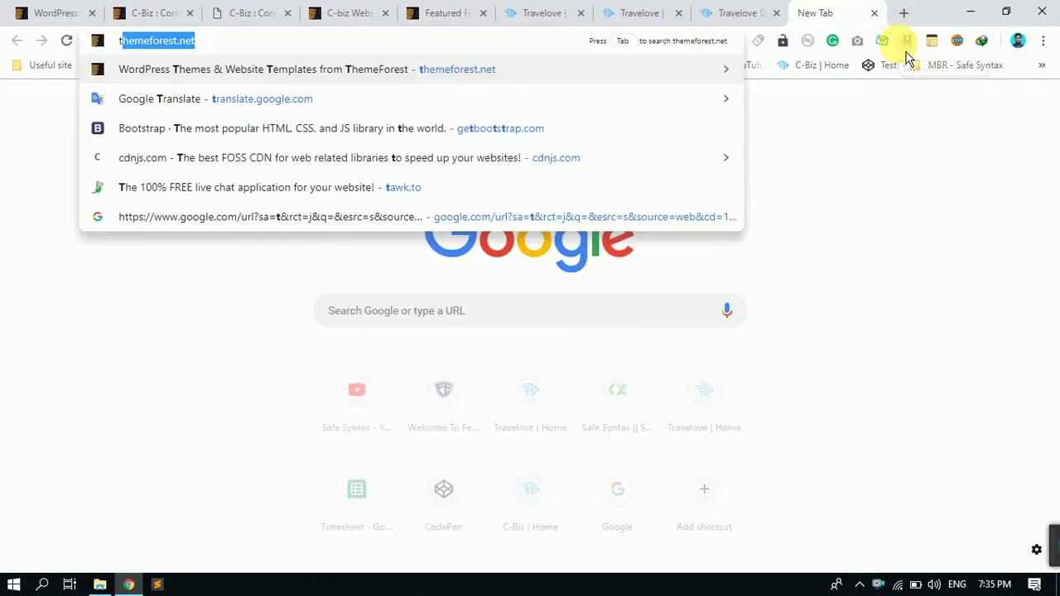
key(BackSpace)
key(BackSpace)
text(de)
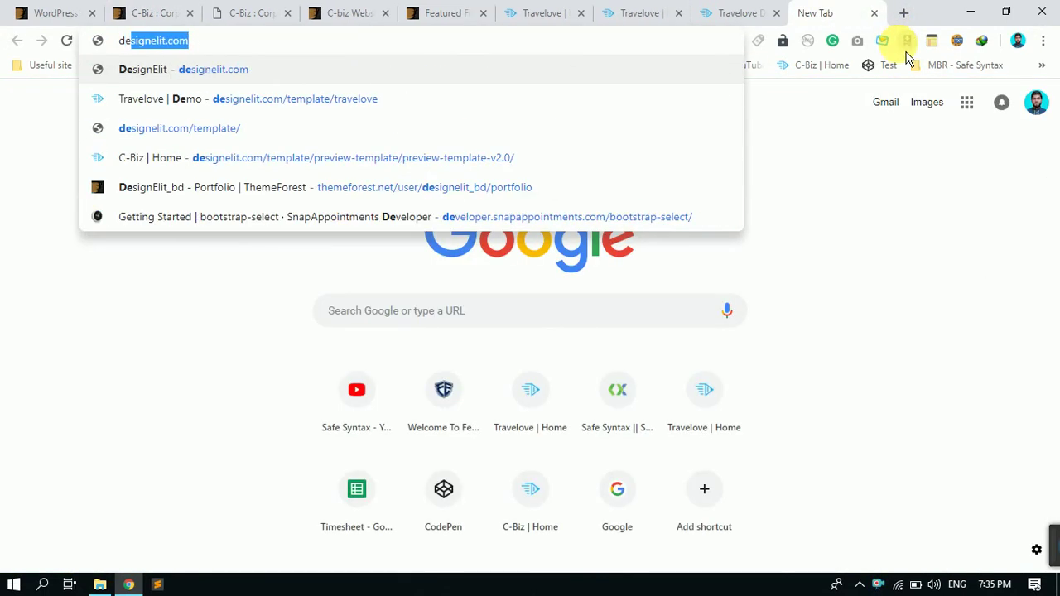
key(Right)
text(/t)
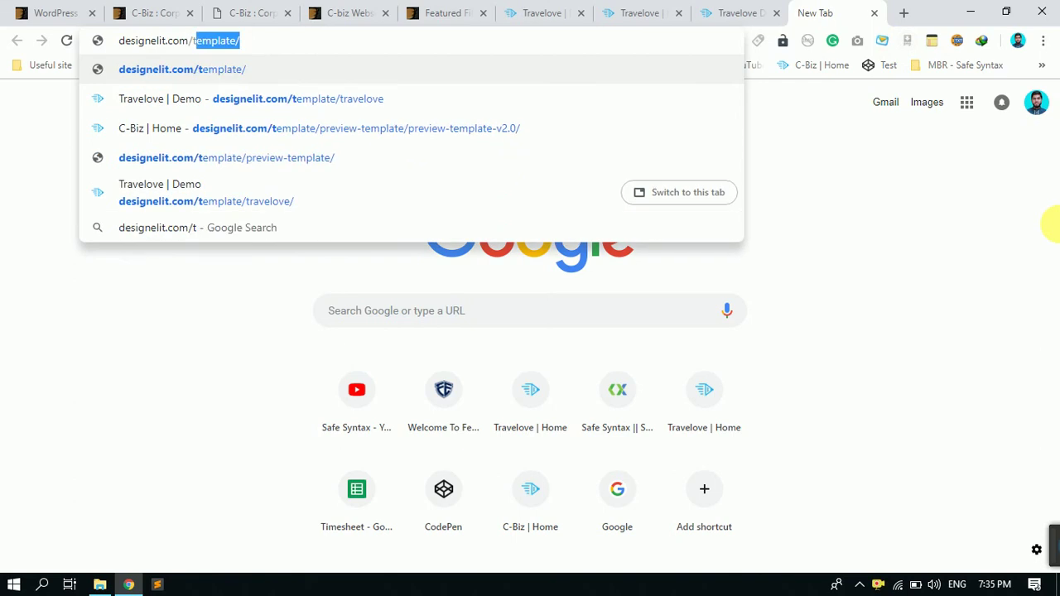
text(e)
key(Right)
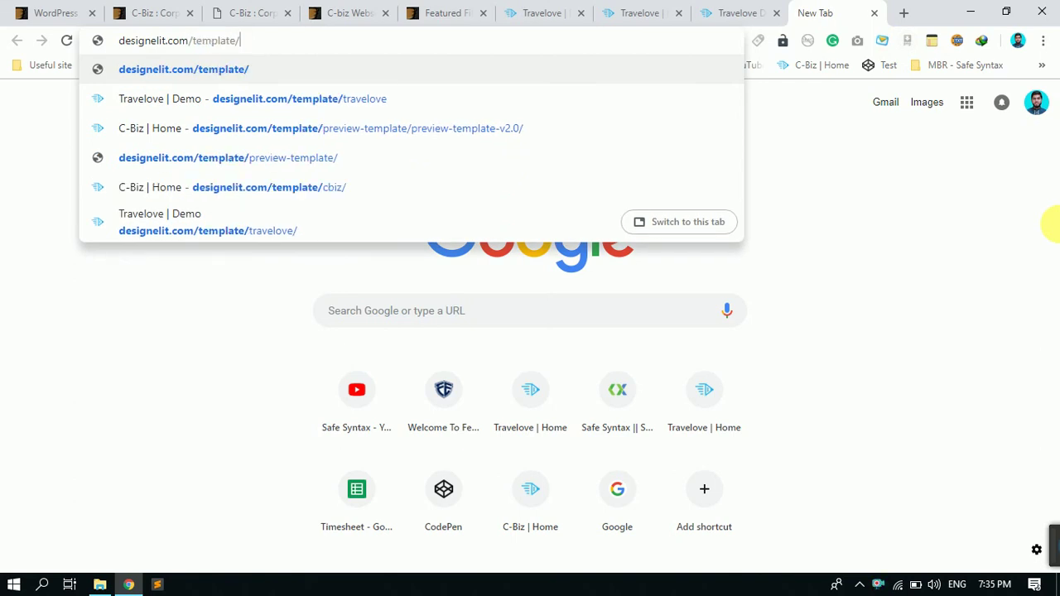
text(t)
key(Return)
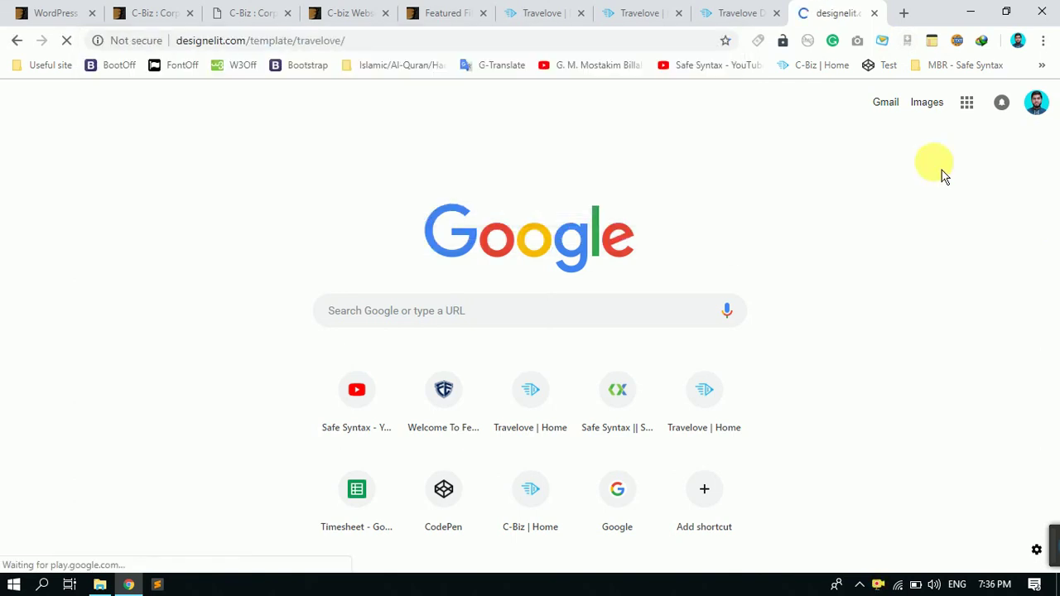
- Examine the Travelove demo page's web address and its content from the heading downwards
click(341, 42)
scroll(520, 393, down, 2)
scroll(431, 348, down, 4)
scroll(497, 389, down, 4)
scroll(538, 296, down, 5)
scroll(433, 298, up, 6)
scroll(580, 273, up, 1)
scroll(447, 331, up, 10)
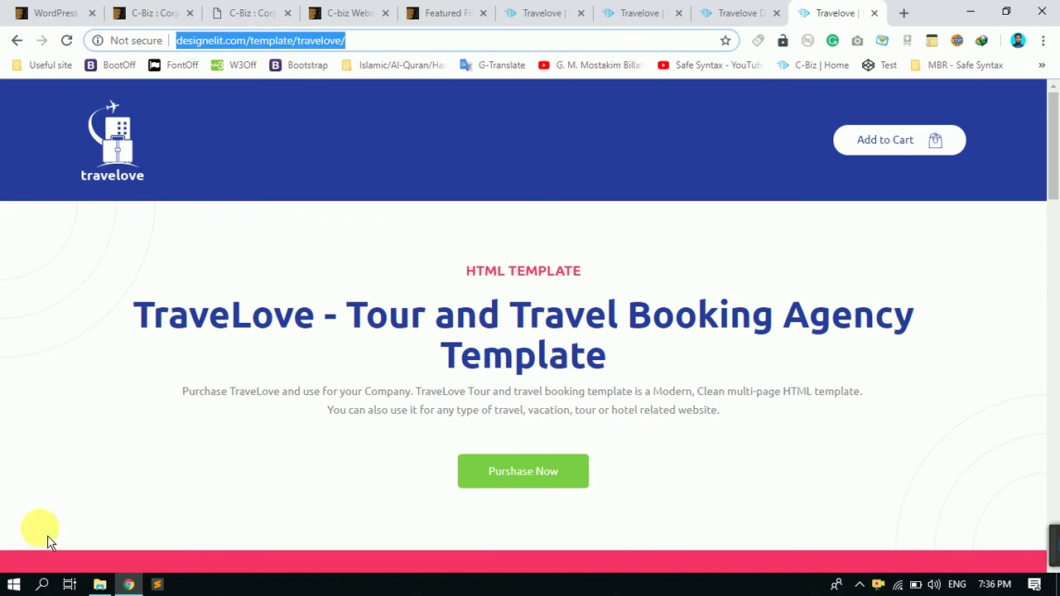
- Return to the ThemeForest home page and open the author's Upload page from the account options
click(51, 13)
scroll(729, 351, up, 4)
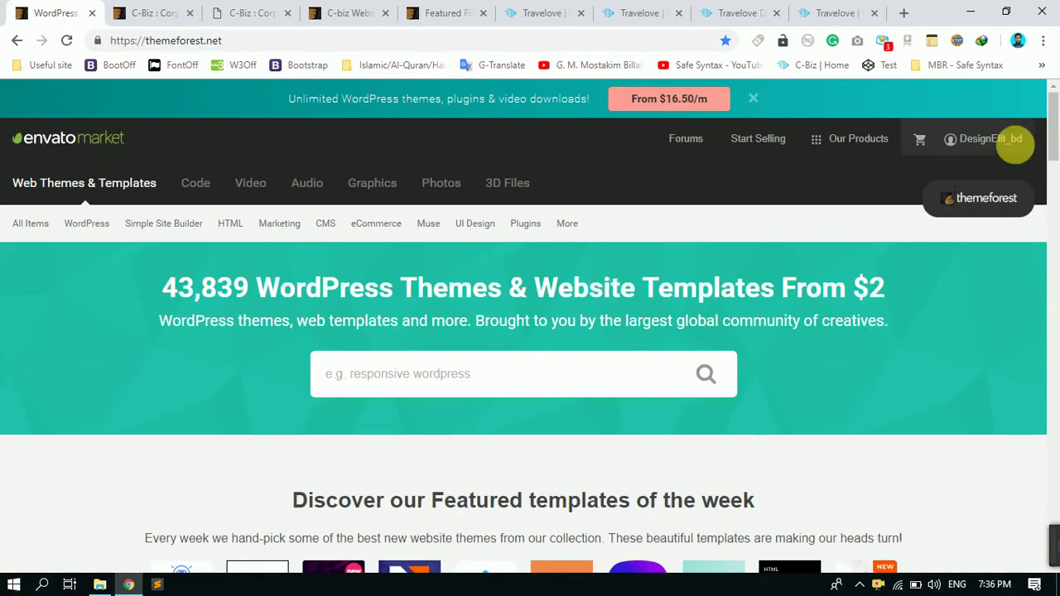
click(951, 143)
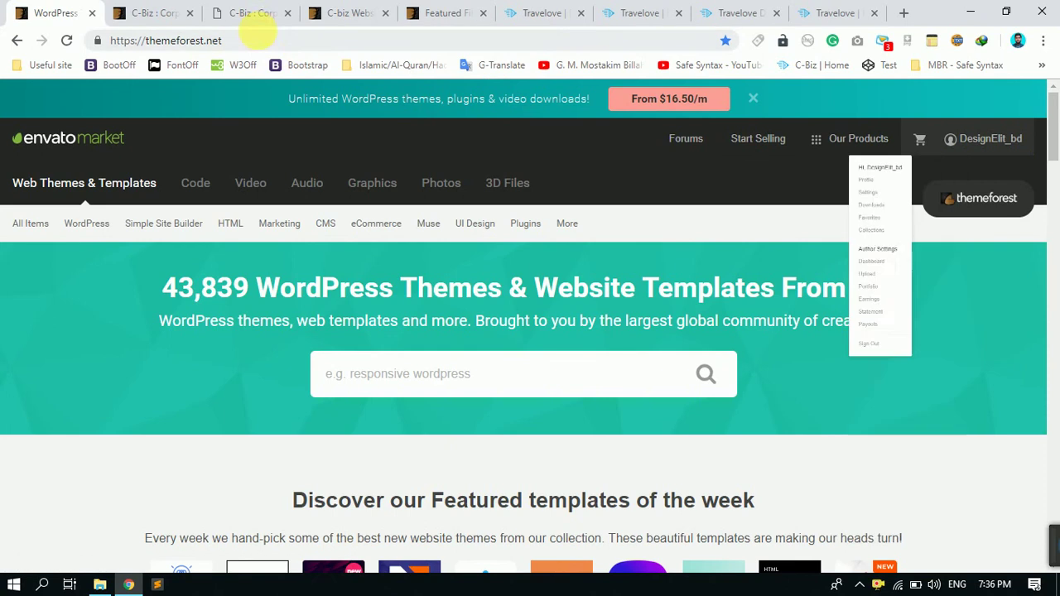
click(263, 40)
click(984, 139)
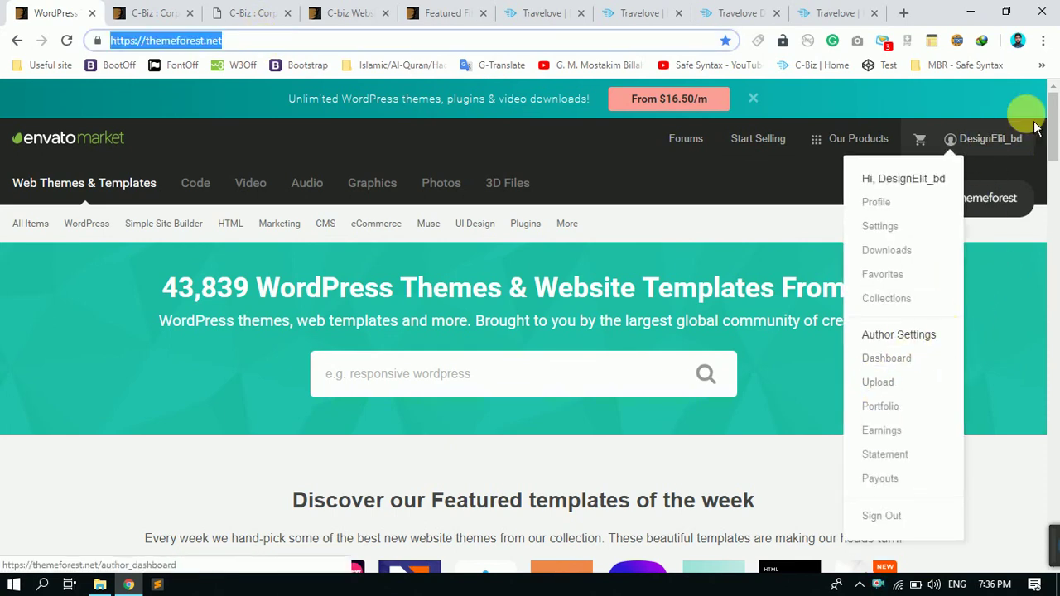
click(1020, 289)
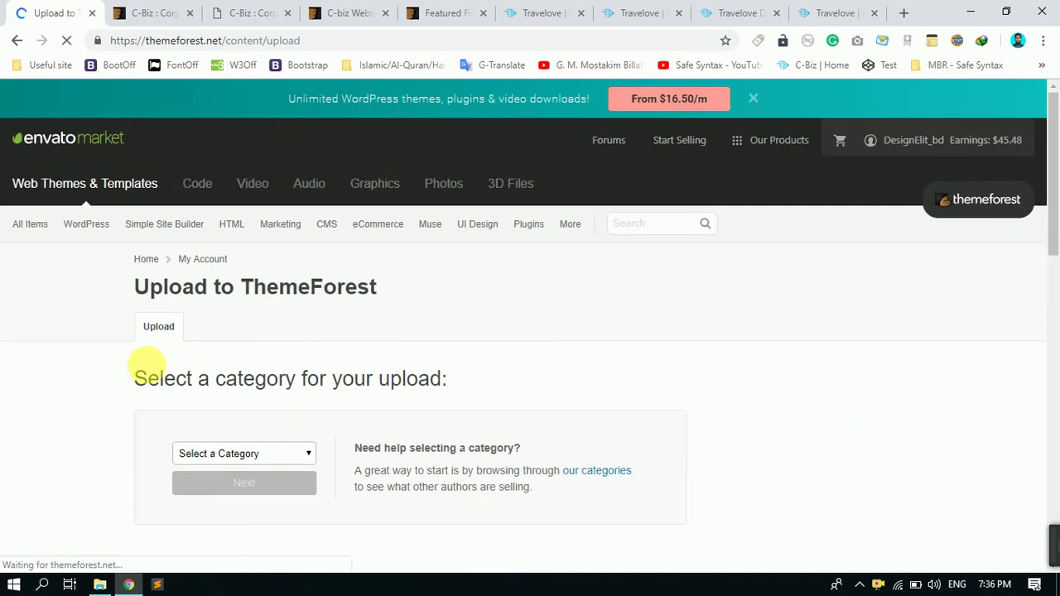
- Choose Site Templates as the upload category and proceed to the item upload form
scroll(315, 319, down, 3)
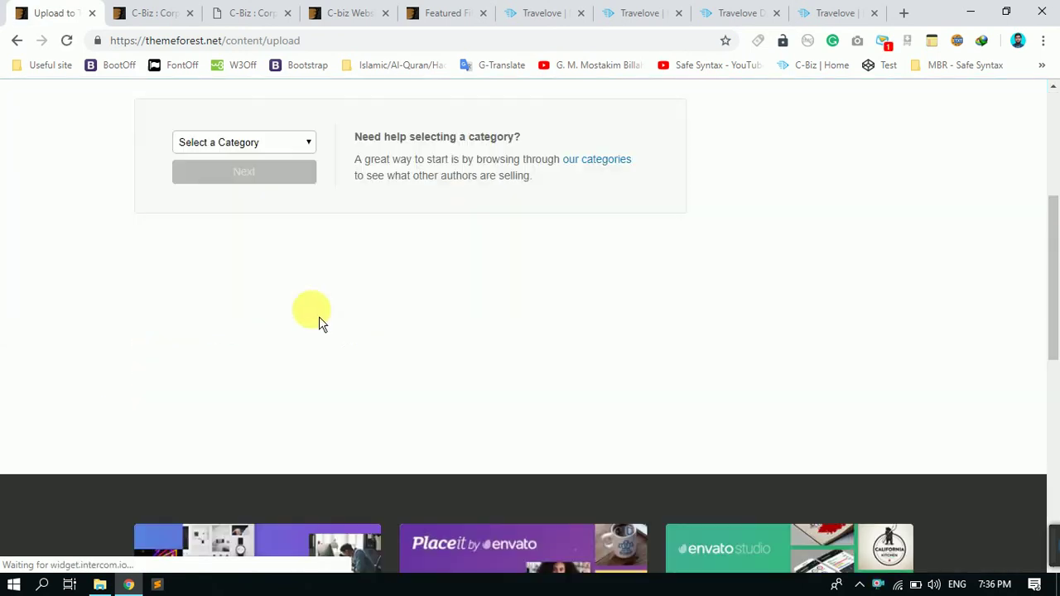
click(250, 149)
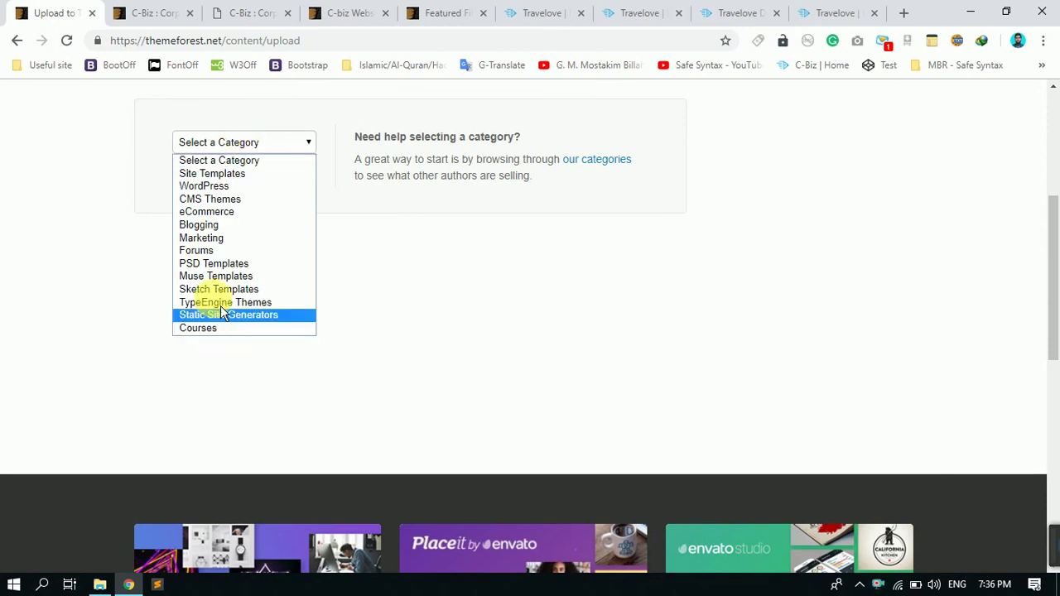
click(220, 181)
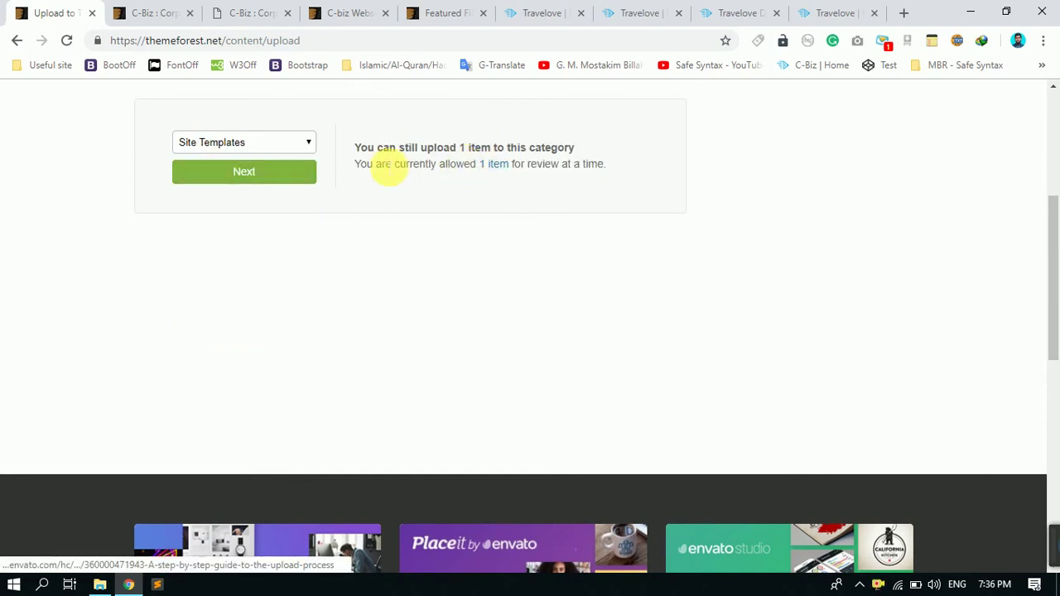
click(285, 151)
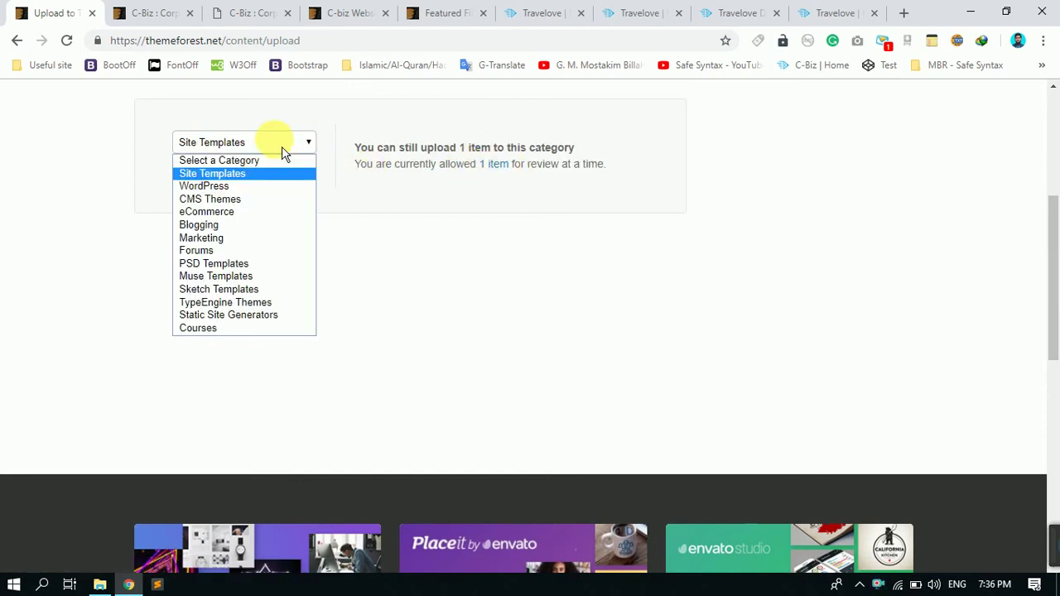
click(260, 177)
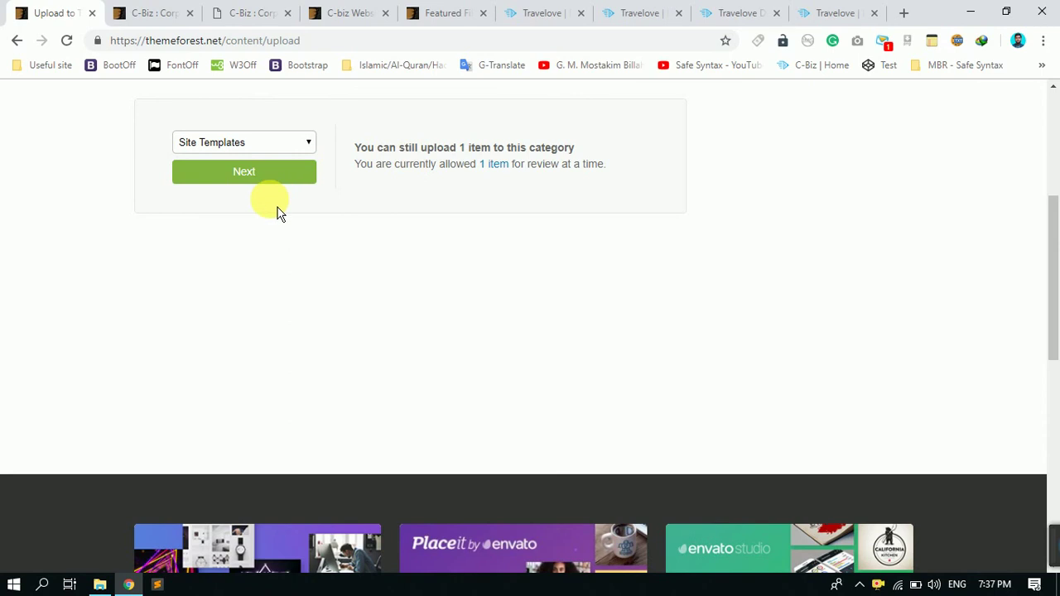
click(237, 181)
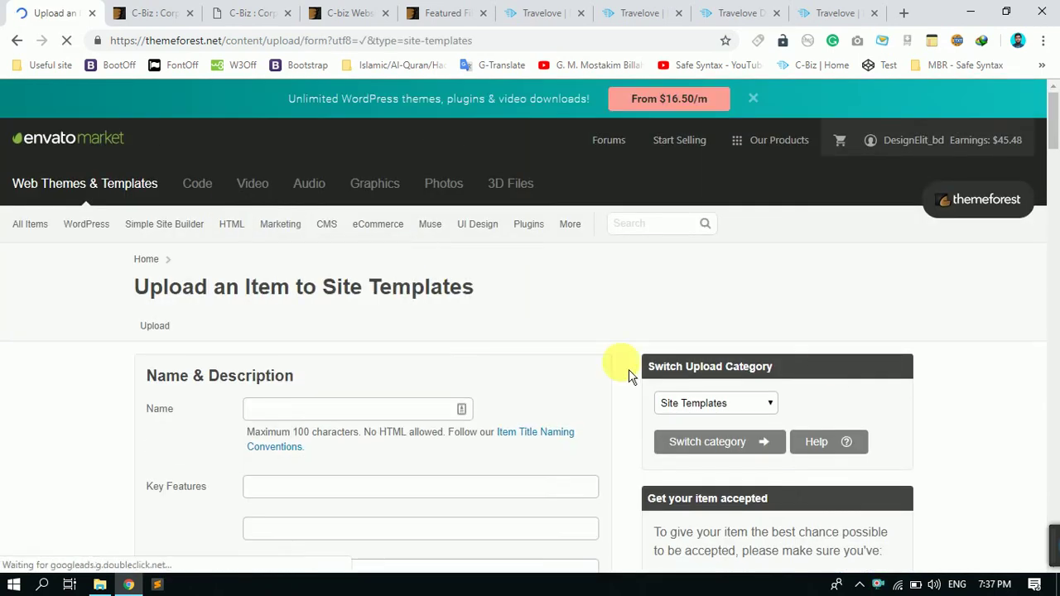
- Examine the upload form's Name, Key Features and HTML Description fields
scroll(459, 257, down, 3)
click(381, 178)
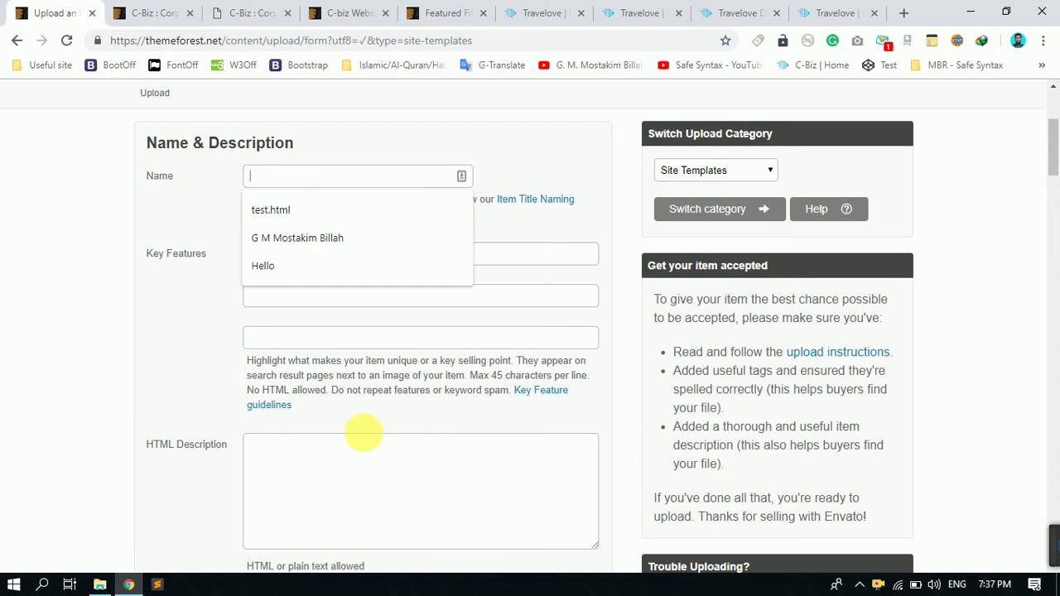
scroll(358, 394, down, 3)
click(367, 137)
scroll(343, 280, down, 4)
scroll(339, 279, up, 6)
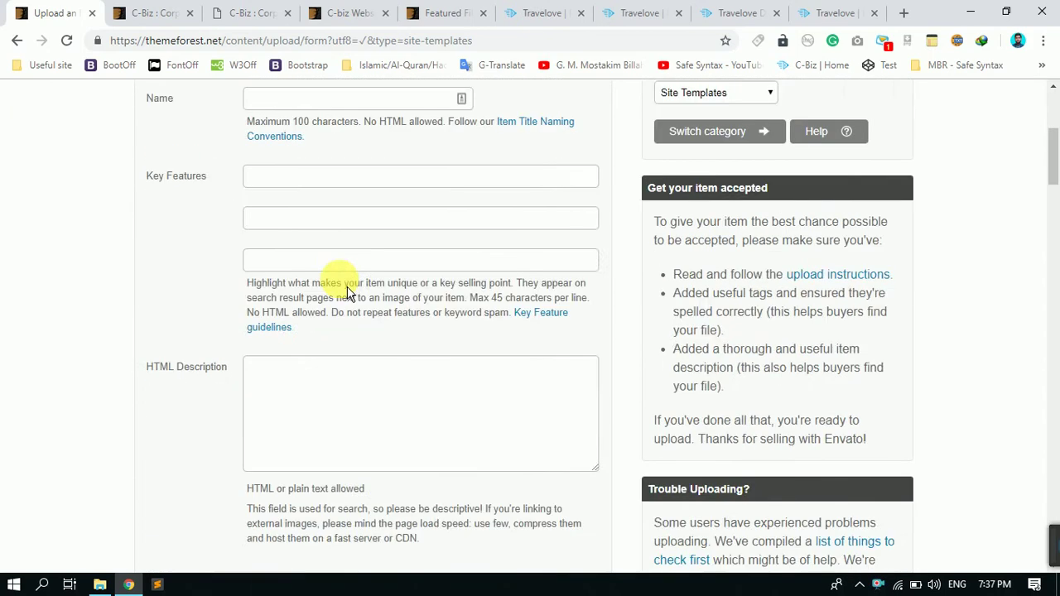
scroll(320, 304, up, 4)
click(327, 405)
scroll(167, 528, down, 4)
scroll(372, 367, up, 1)
click(273, 176)
scroll(273, 176, up, 3)
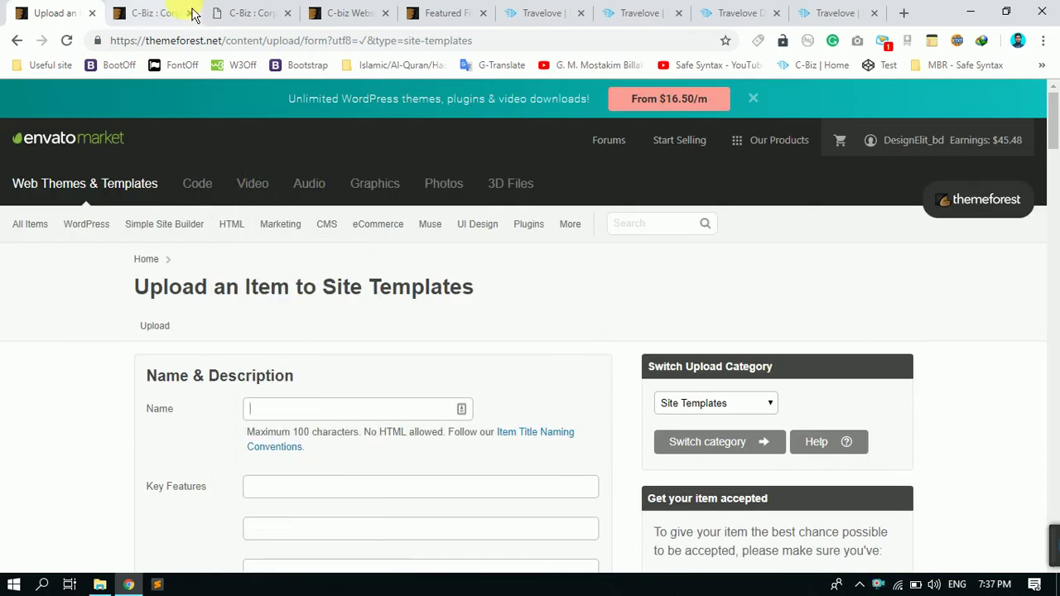
- View the title of the published C-Biz item as a reference for the item name
click(165, 13)
drag(489, 284, 137, 258)
click(524, 290)
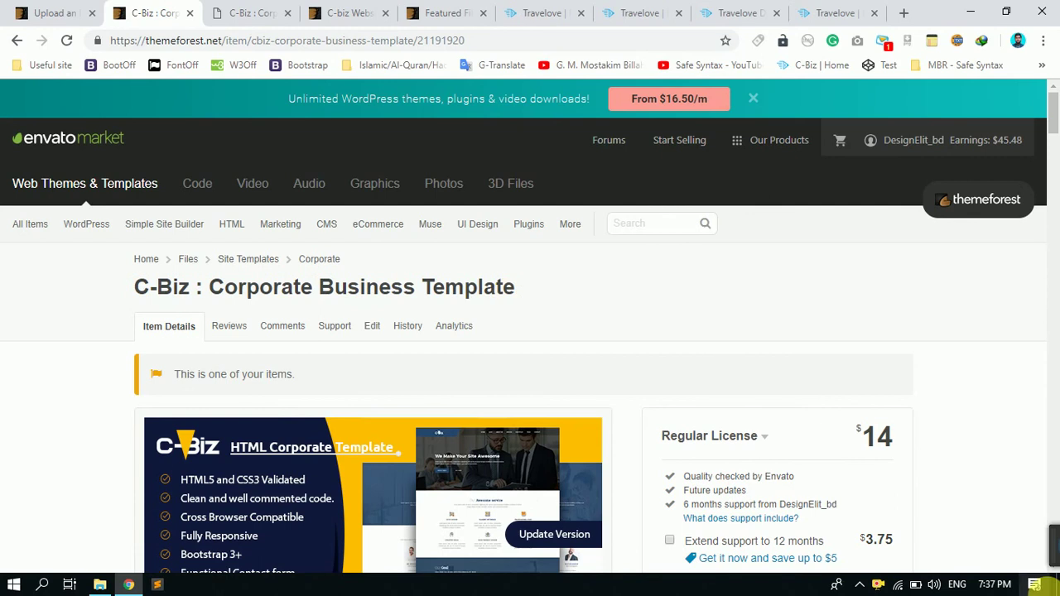
- Copy the title "TraveLove - Tour and Travel Booking Agency Template" from the Travelove demo page into the upload form's Name field
click(534, 14)
drag(634, 372, 116, 311)
right_click(225, 325)
click(246, 336)
click(159, 14)
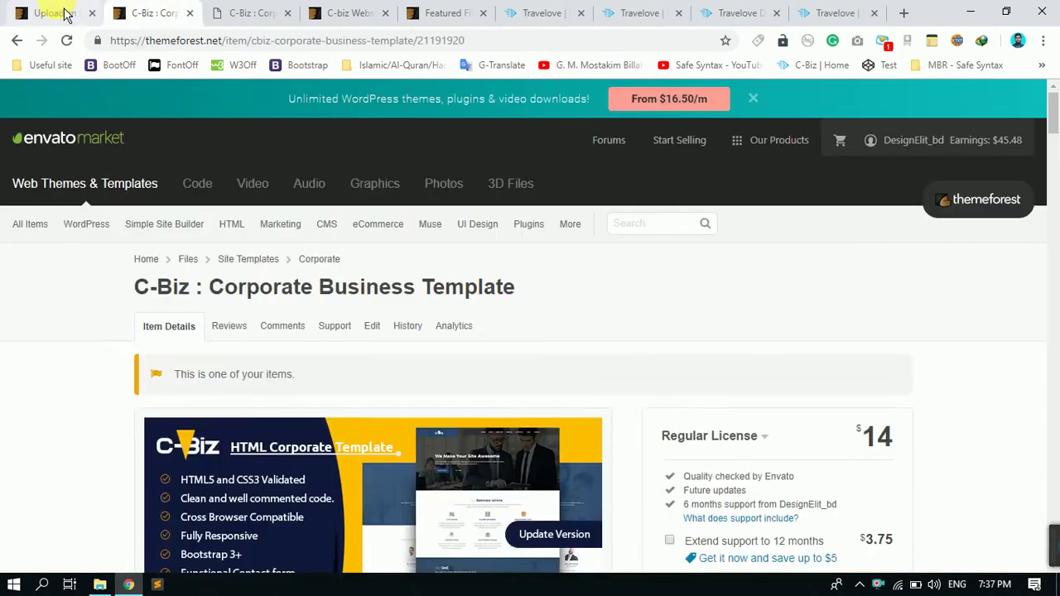
click(66, 12)
click(347, 410)
key(ctrl+v)
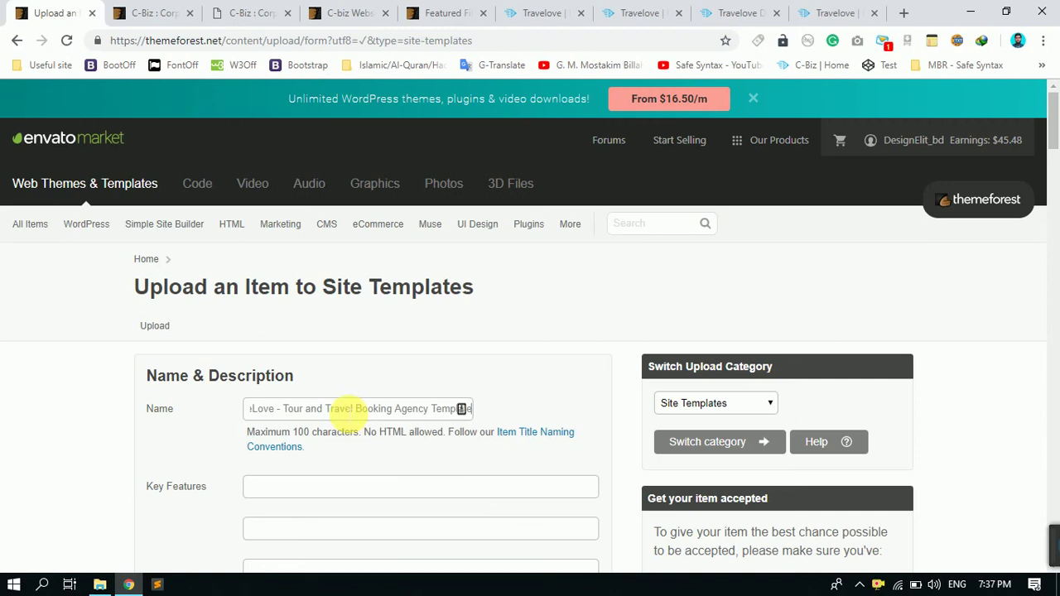
scroll(552, 355, down, 1)
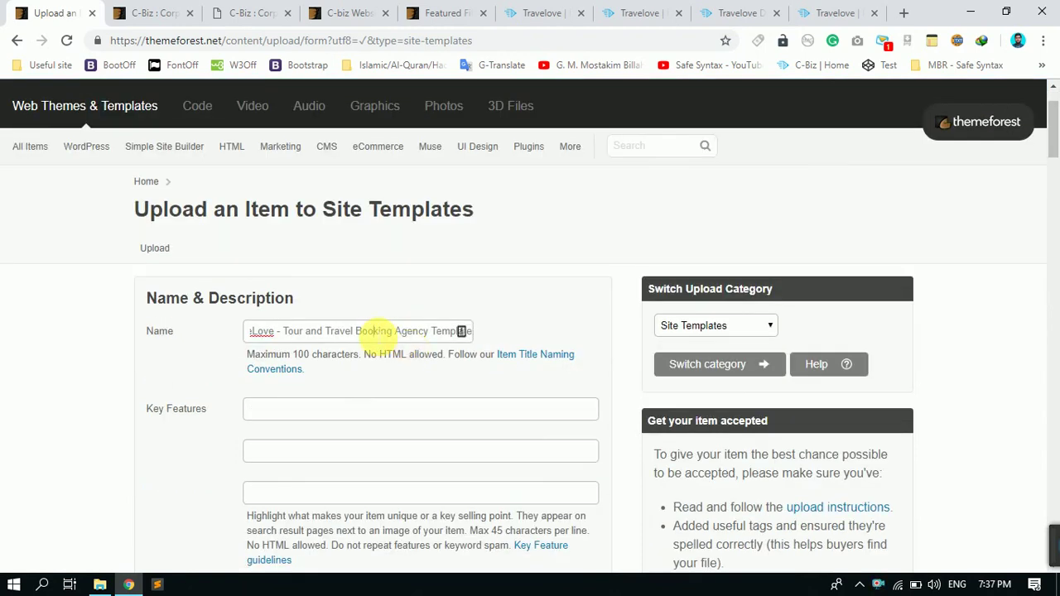
- Check the C-Biz item page and its live preview for an example of the Key Features entries
click(324, 407)
scroll(298, 410, down, 2)
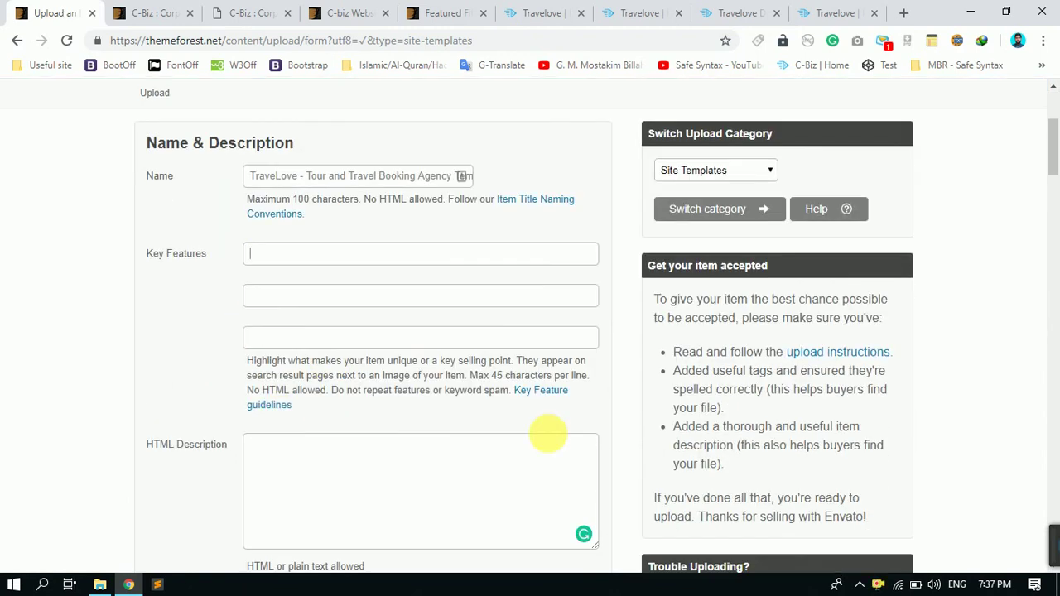
click(184, 13)
scroll(546, 339, down, 5)
click(248, 12)
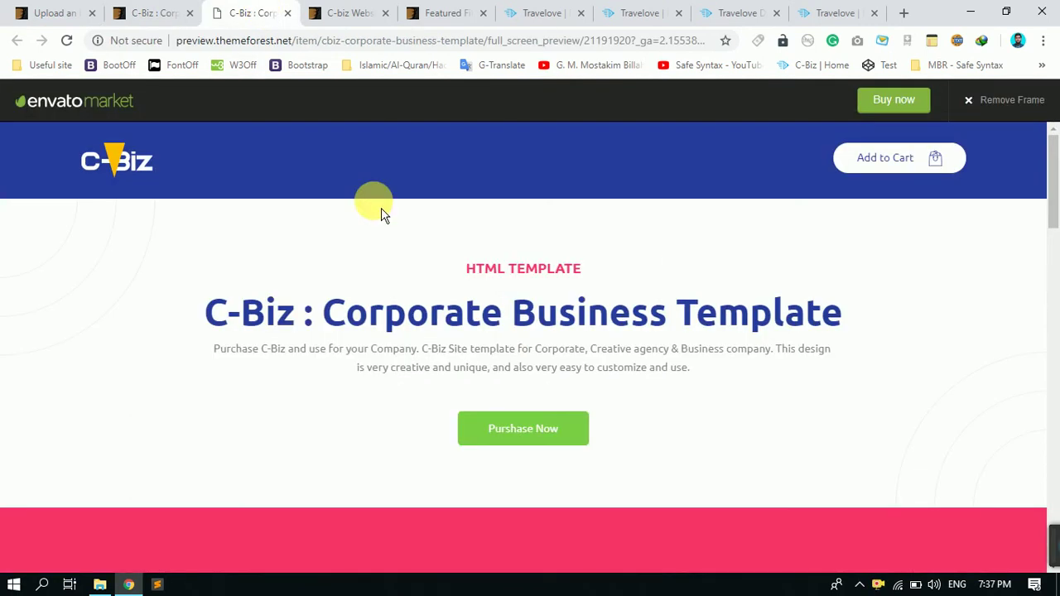
scroll(381, 214, down, 5)
- Examine the key features listed for C-Biz : Corporate Business Template in the c-biz search results, and return to the upload form
click(378, 12)
scroll(646, 232, down, 4)
scroll(646, 232, down, 4)
scroll(627, 319, up, 5)
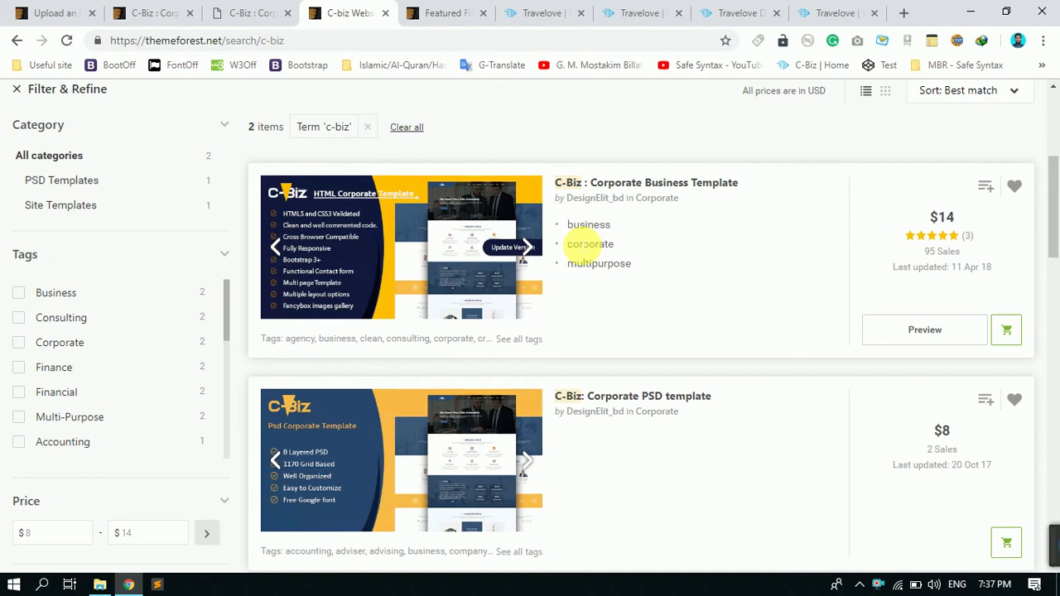
double_click(628, 225)
double_click(580, 245)
drag(632, 263, 586, 264)
click(43, 13)
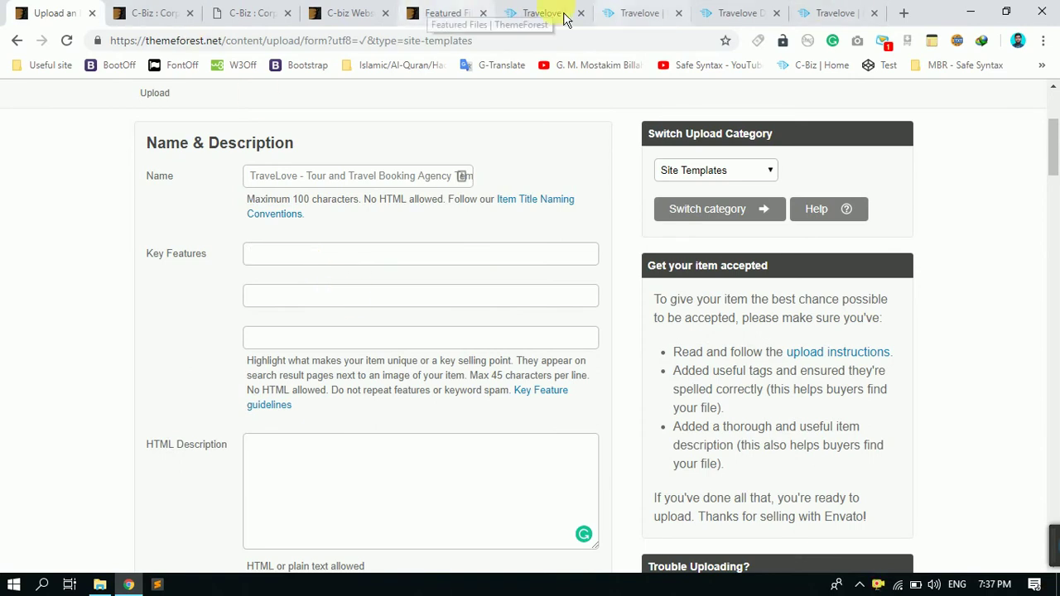
- Compare the C-Biz item page with its search listing's feature bullets, and return to the upload form's first Key Features field
click(155, 13)
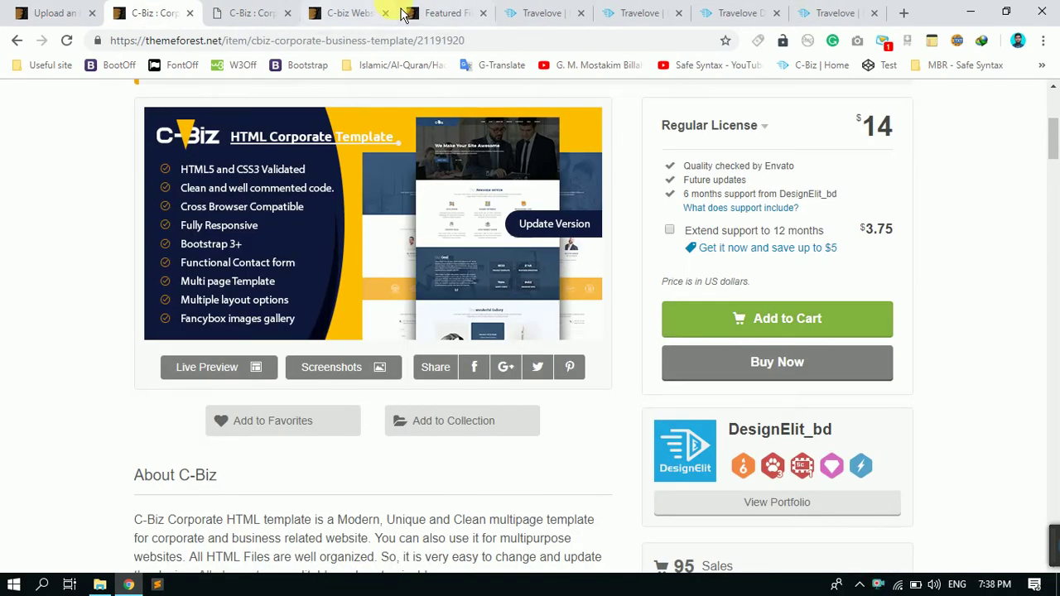
click(339, 12)
drag(585, 263, 683, 274)
click(683, 273)
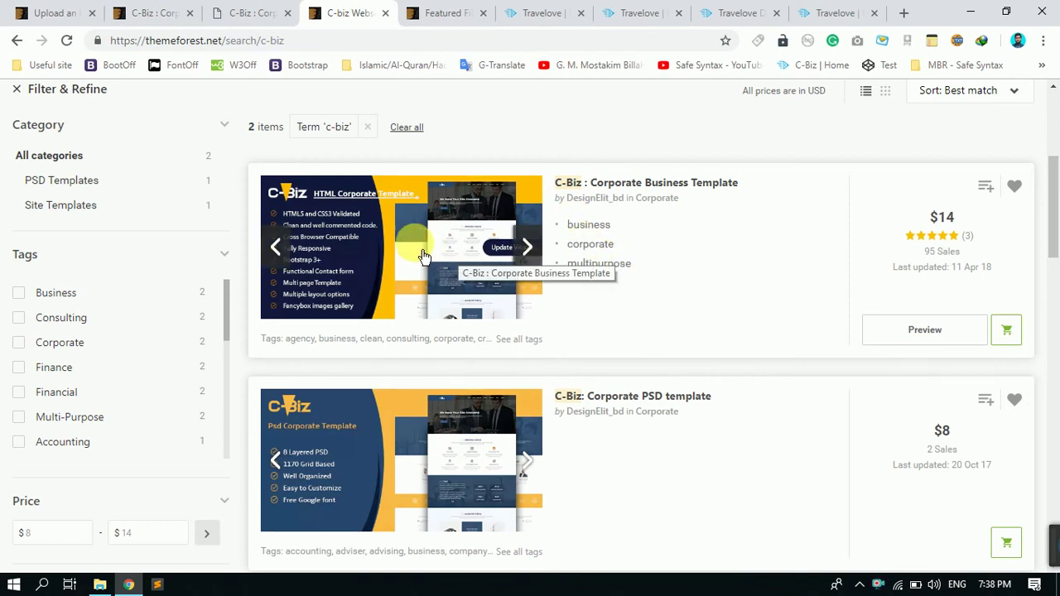
click(37, 13)
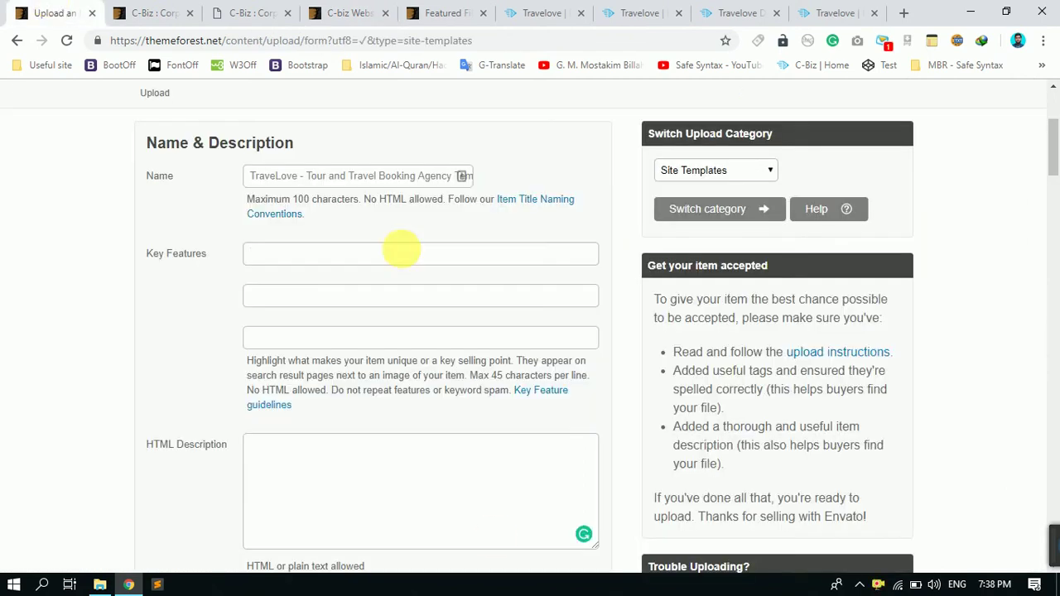
click(407, 255)
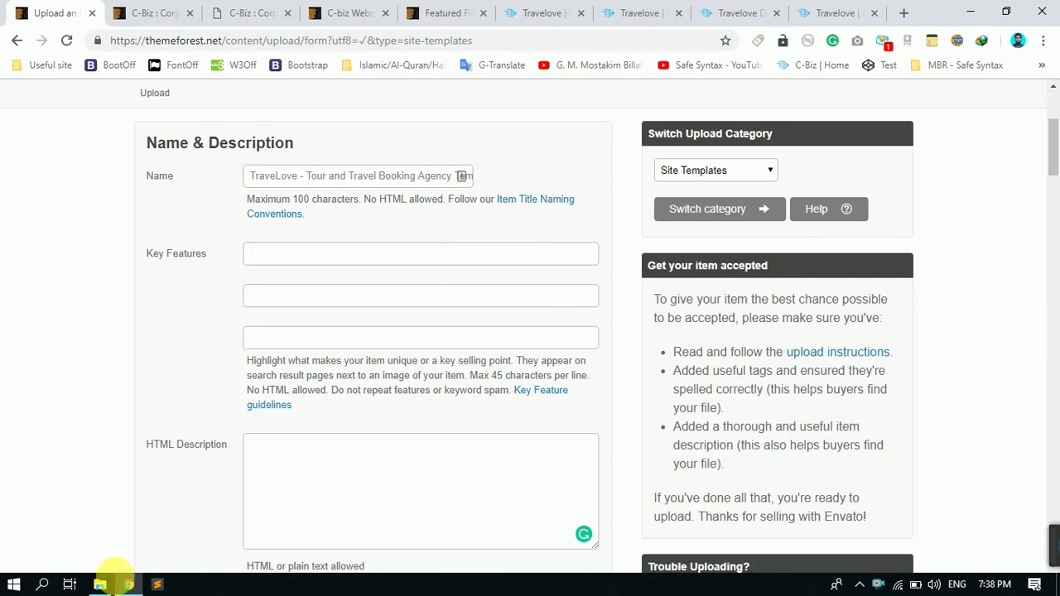
- Copy the line "Modern Travel Booking, Tour, Tourist and Tourism Template" from keyFeatures.txt into the upload form's first Key Features field
click(100, 584)
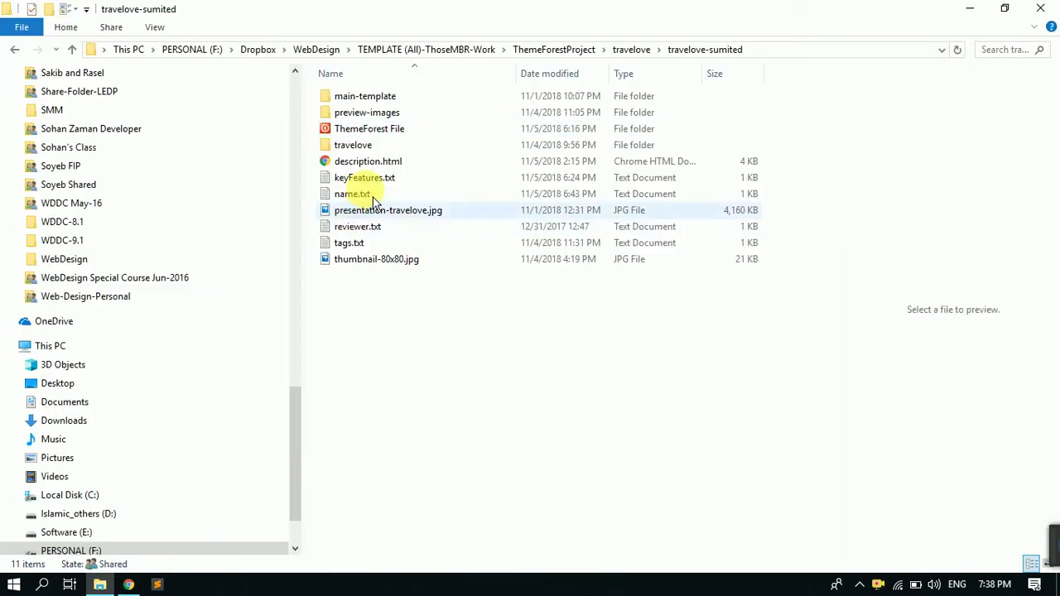
click(368, 178)
double_click(370, 178)
click(384, 91)
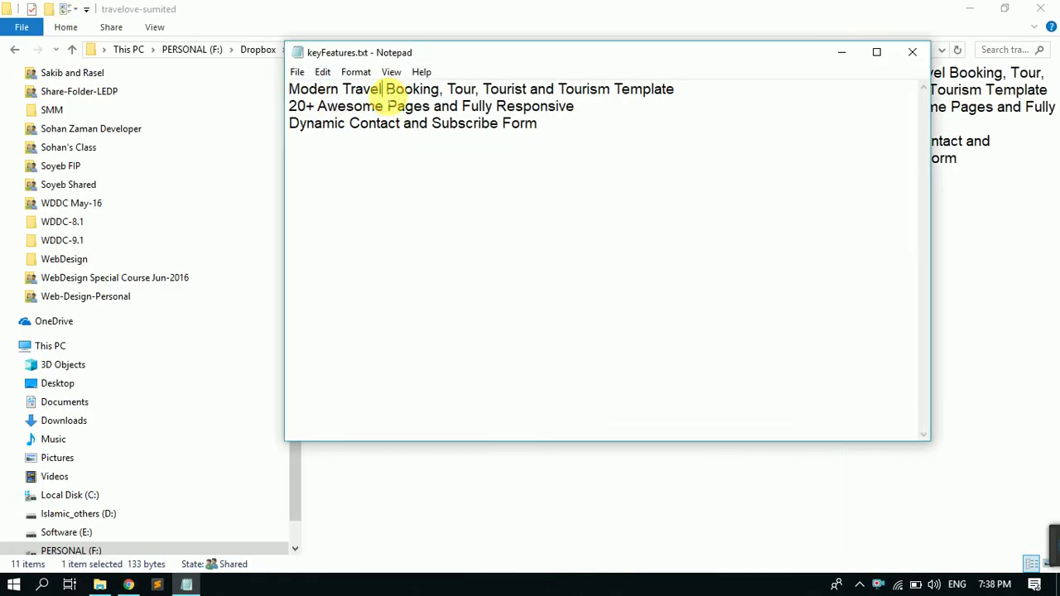
drag(677, 90, 213, 85)
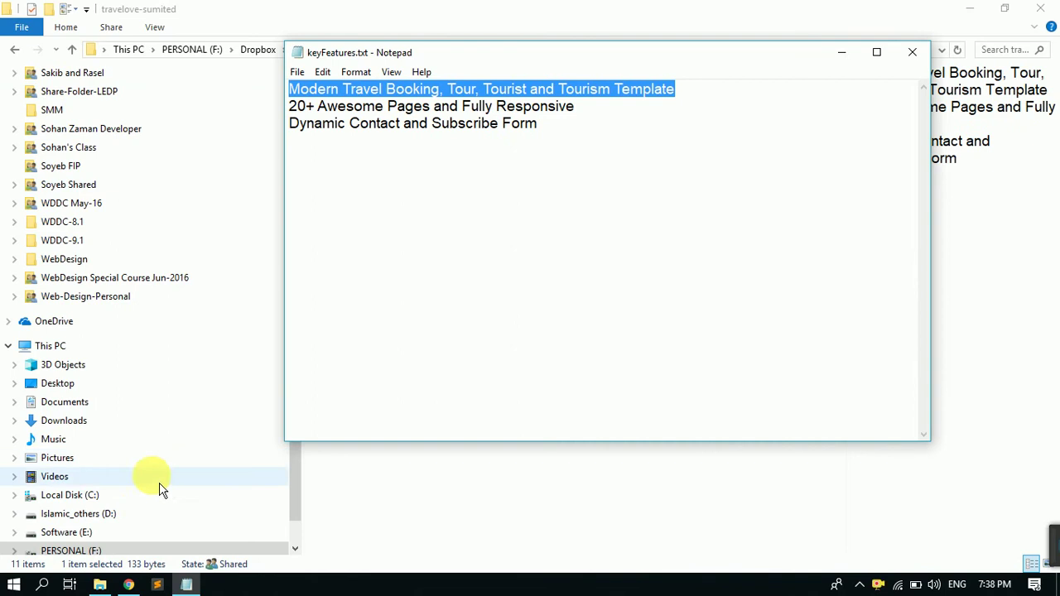
click(129, 584)
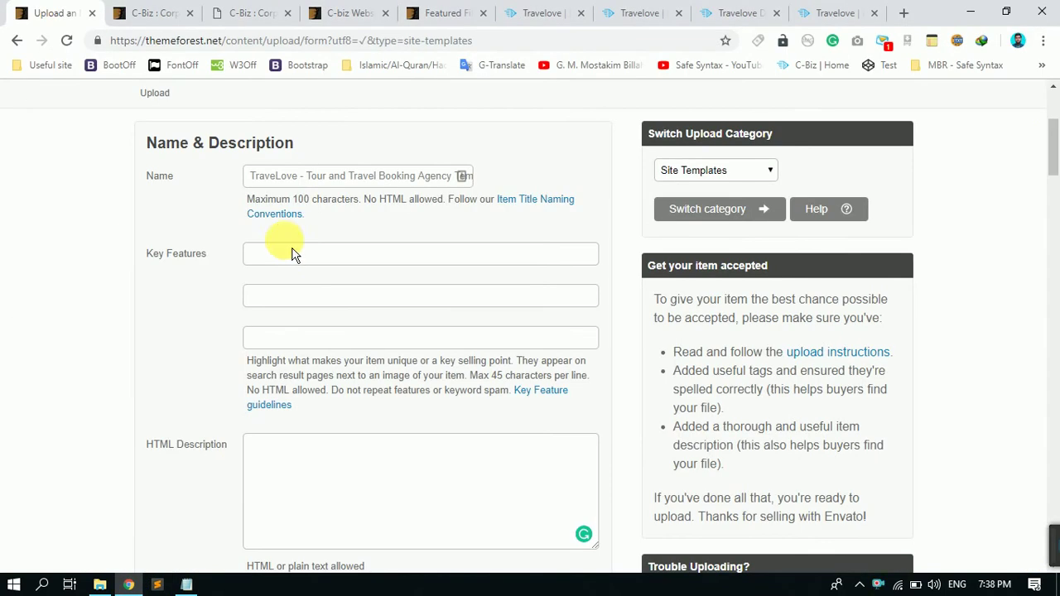
right_click(336, 265)
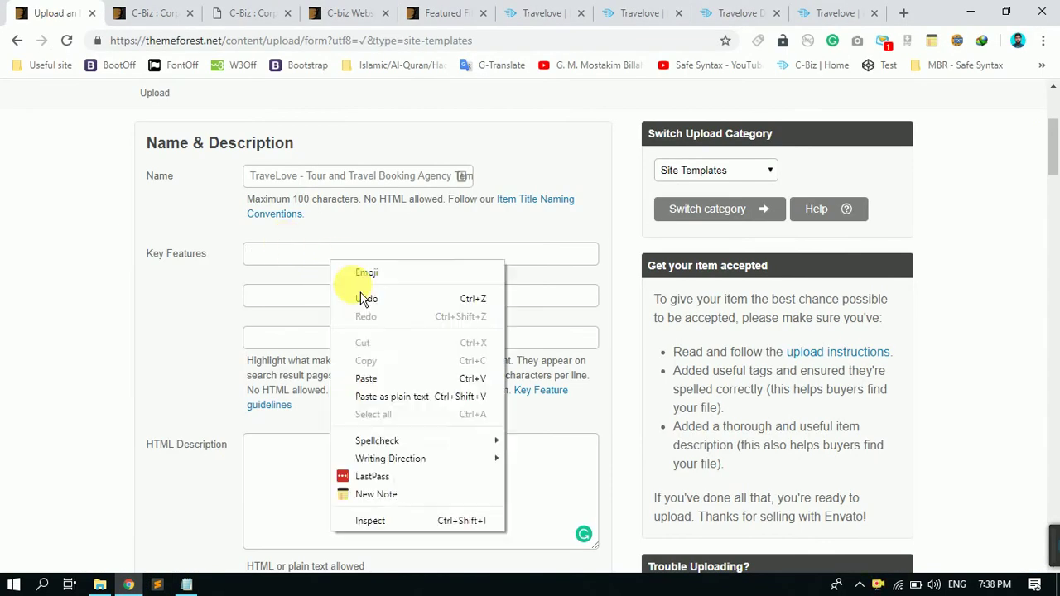
click(379, 377)
- Copy the line "20+ Awesome Pages and Fully Responsive" from keyFeatures.txt into the second Key Features field
click(187, 585)
double_click(400, 106)
drag(575, 106, 218, 108)
key(ctrl+c)
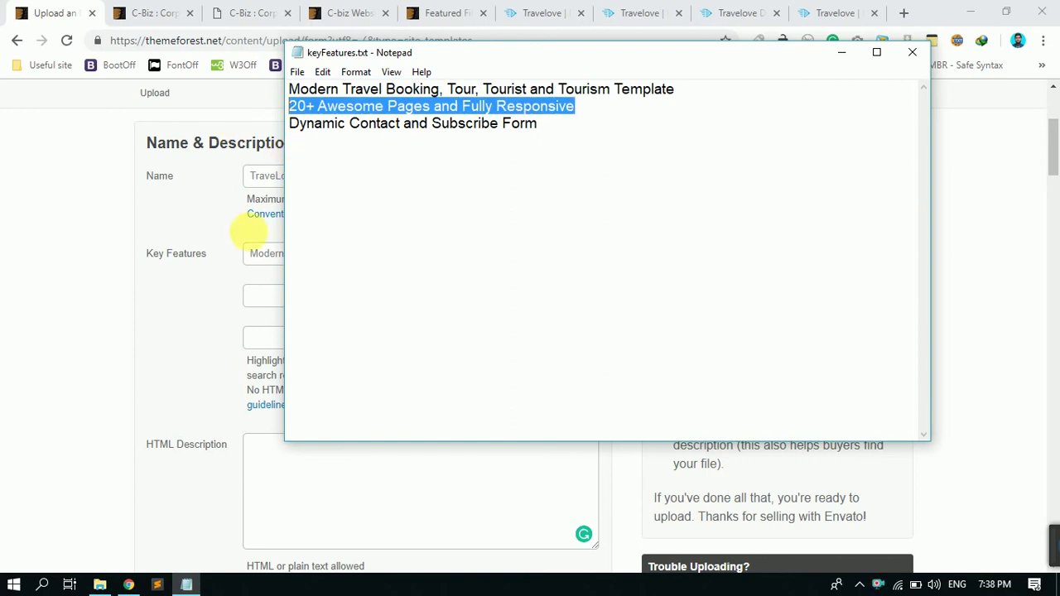
click(375, 502)
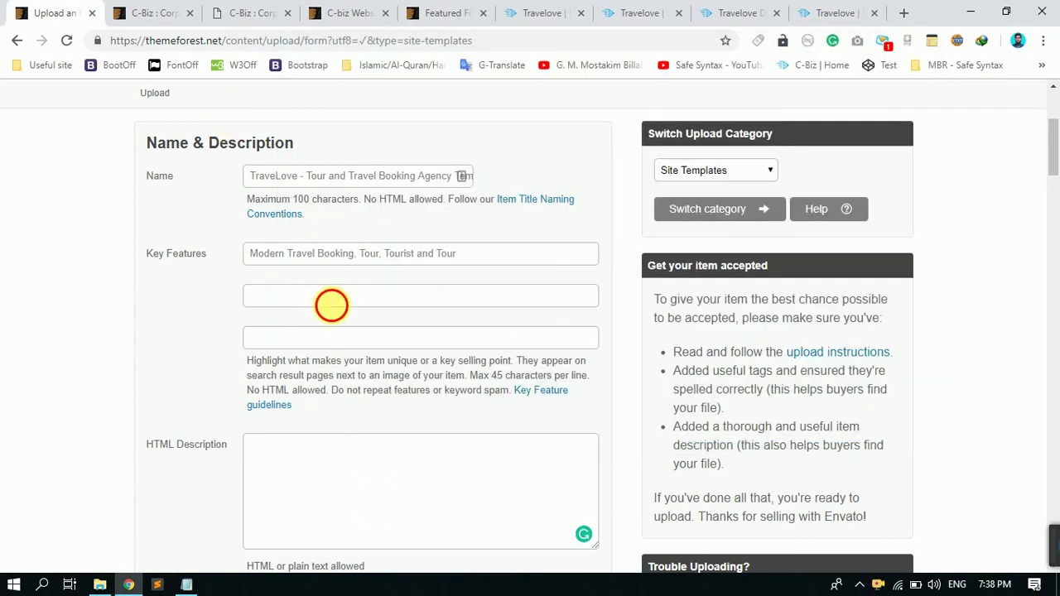
key(ctrl+v)
- Copy the line "Dynamic Contact and Subscribe Form" from keyFeatures.txt into the third Key Features field
click(187, 585)
drag(543, 125, 286, 124)
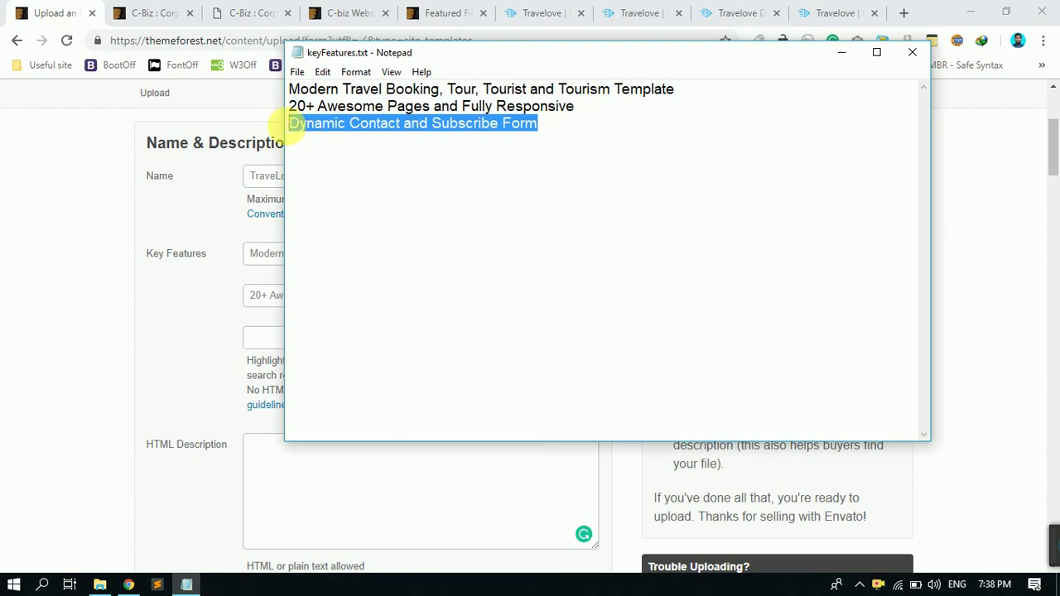
click(350, 532)
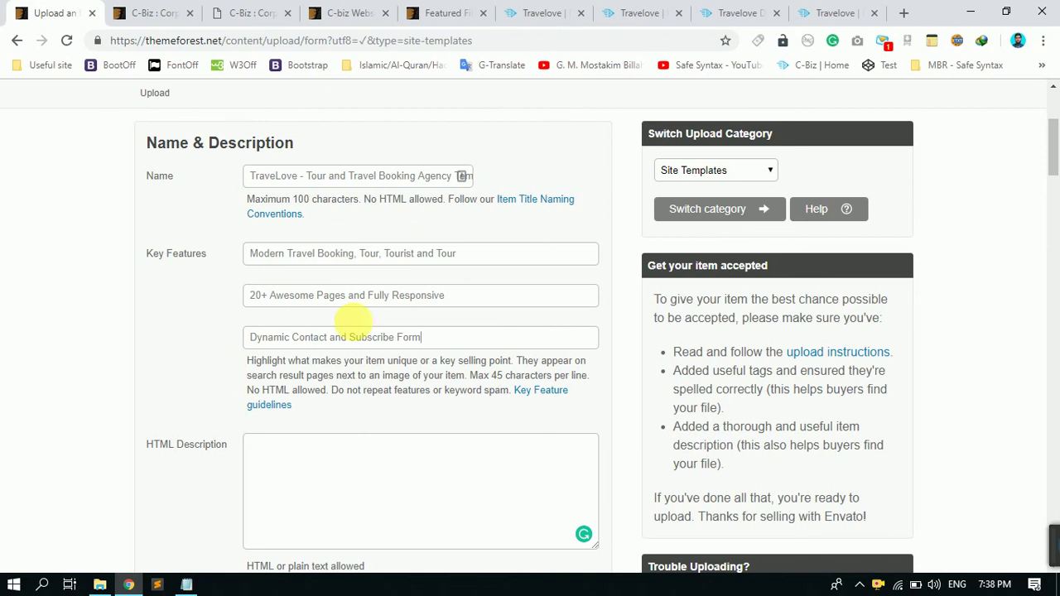
- Review the three Key Features entries against the form's character limit per line
drag(447, 295, 270, 295)
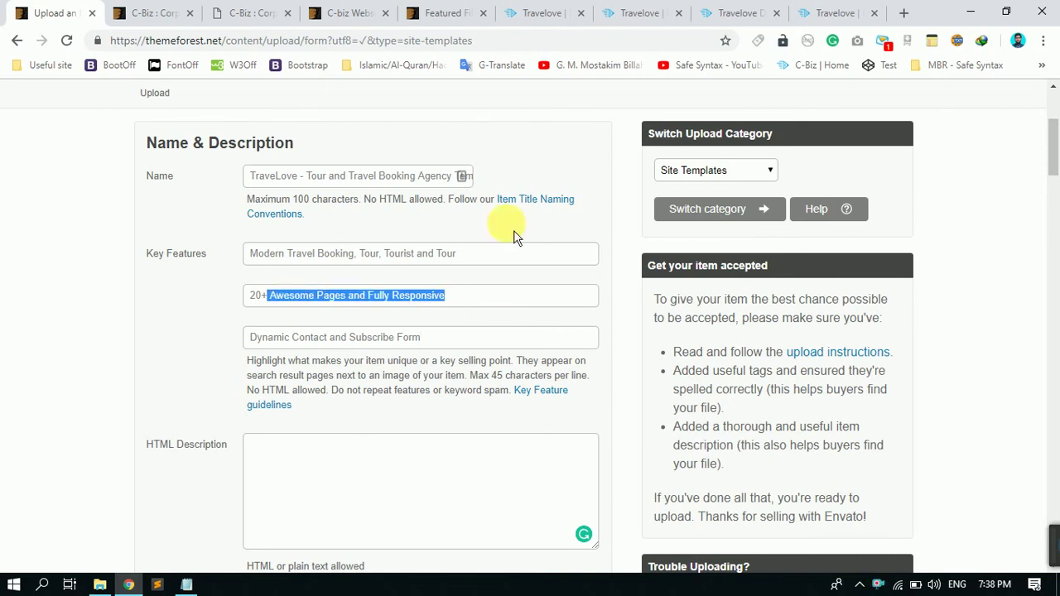
drag(460, 254, 263, 261)
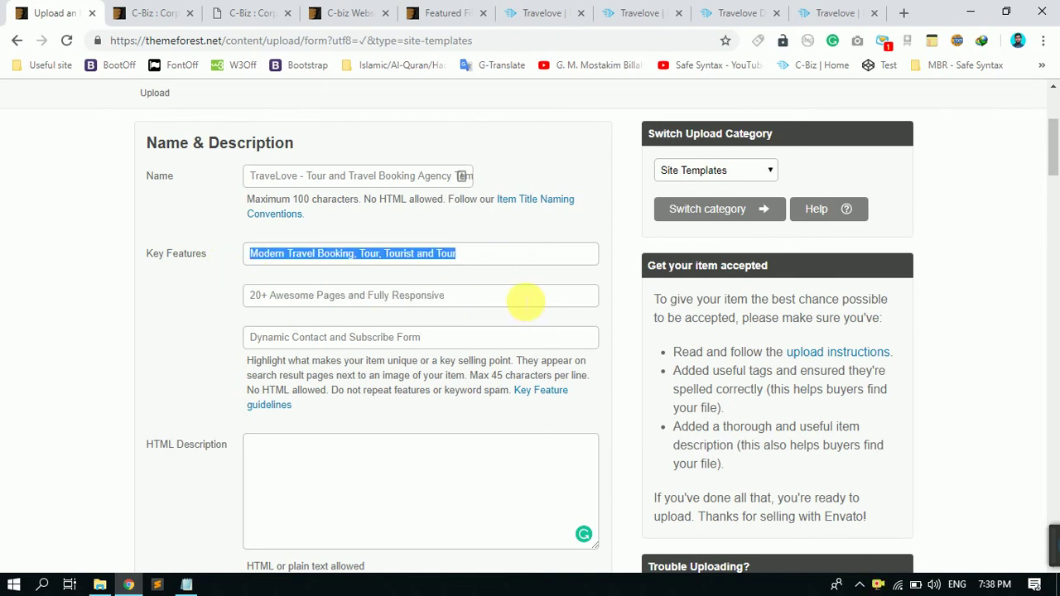
drag(525, 299, 273, 302)
click(445, 338)
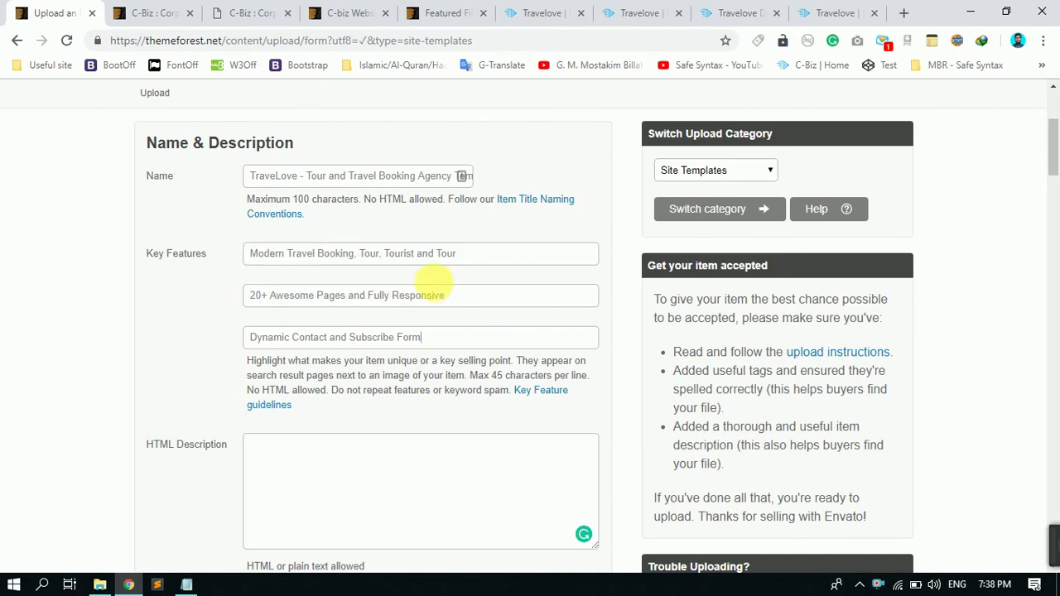
scroll(403, 314, down, 1)
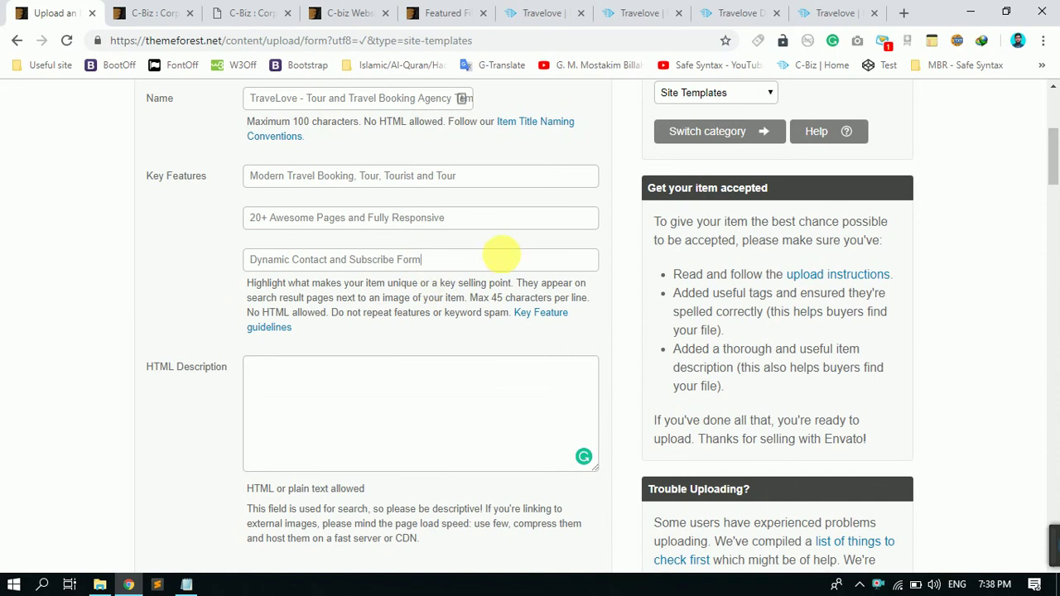
drag(440, 260, 254, 246)
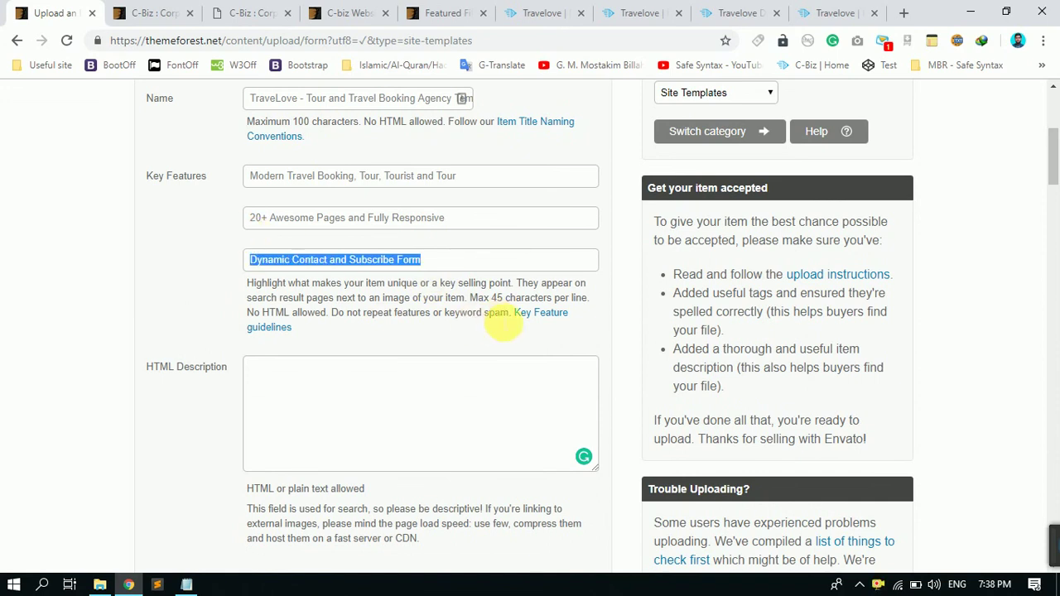
drag(484, 299, 496, 303)
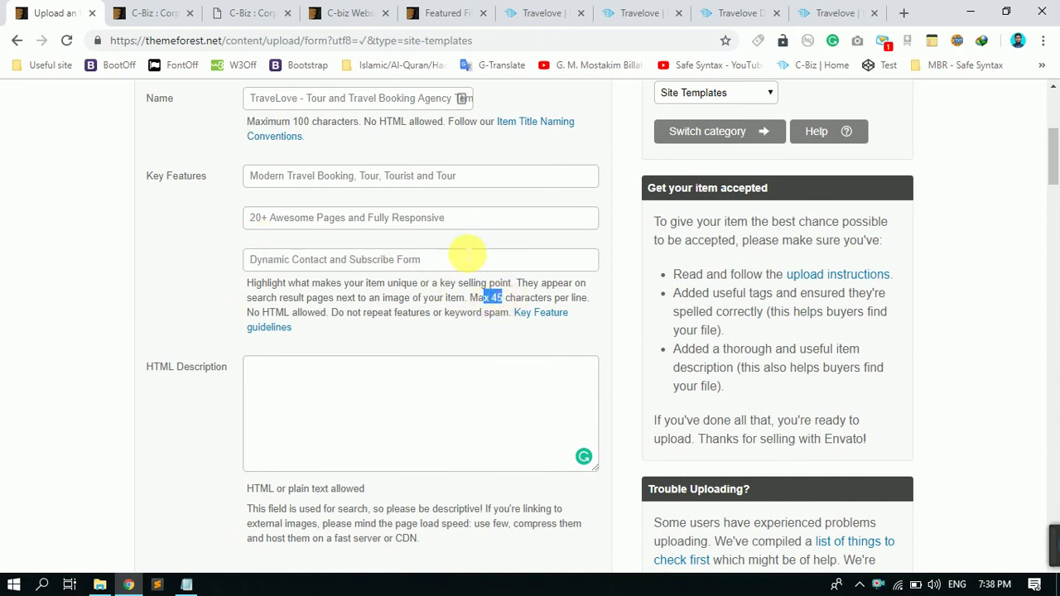
drag(485, 176, 296, 174)
- Check the empty HTML Description field, and read the About C-Biz section on the C-Biz item page as an example
scroll(308, 247, down, 2)
click(362, 225)
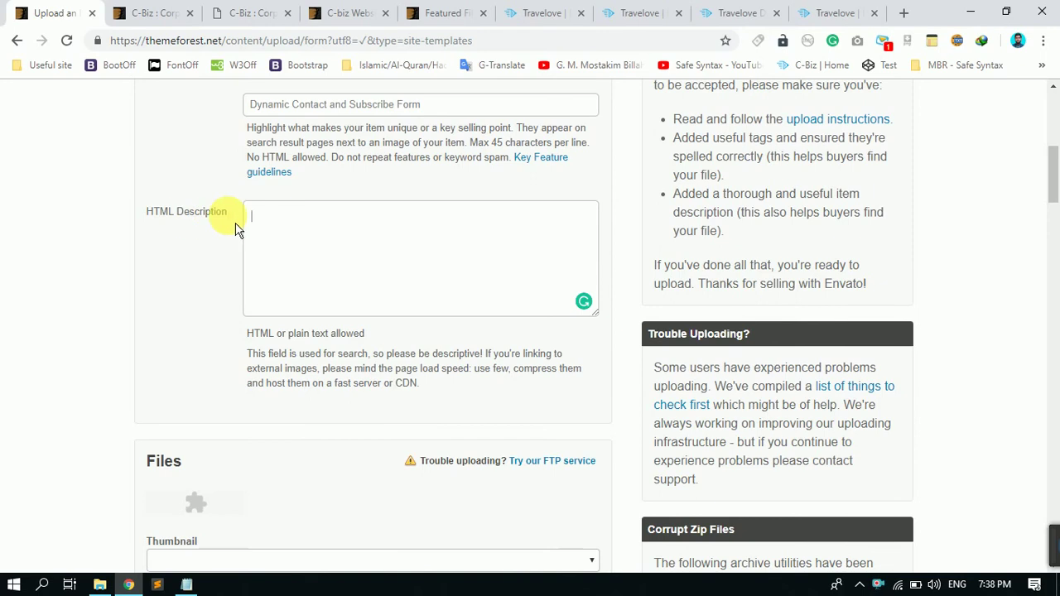
click(359, 236)
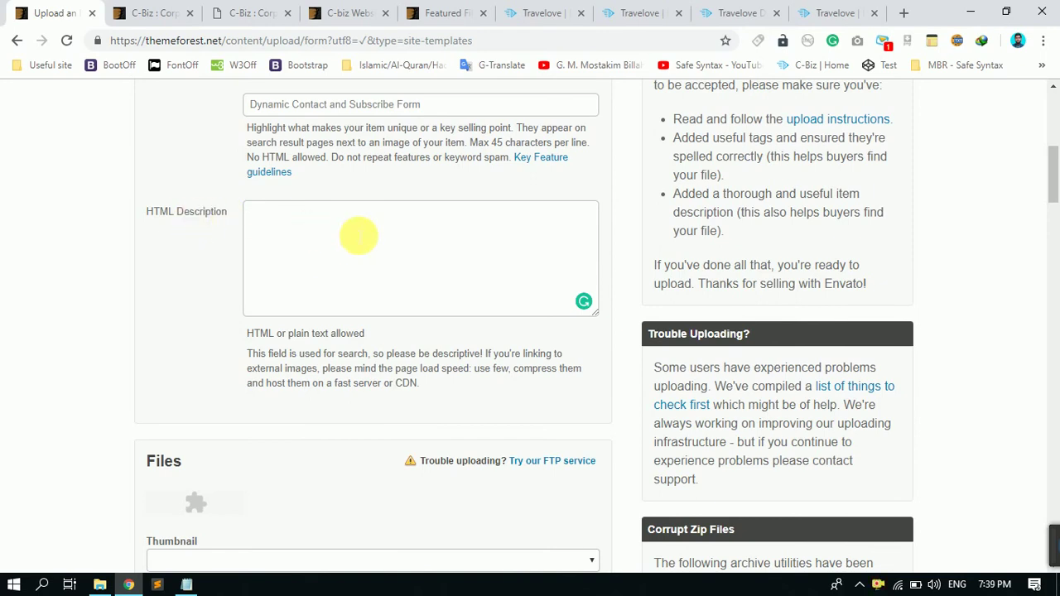
click(199, 14)
scroll(326, 359, down, 3)
triple_click(194, 208)
click(307, 178)
drag(207, 165, 141, 167)
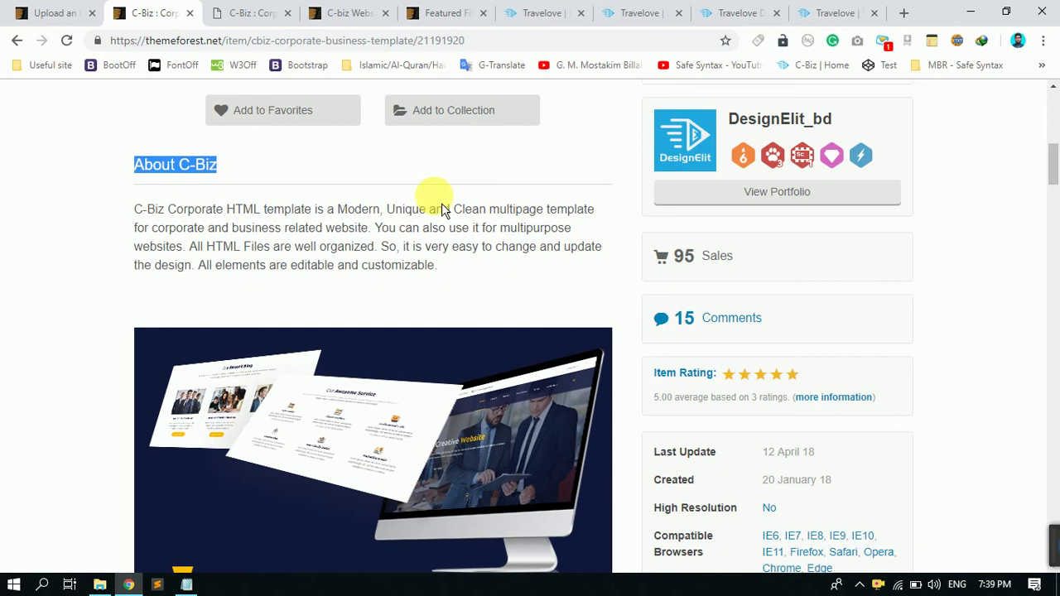
drag(447, 265, 118, 201)
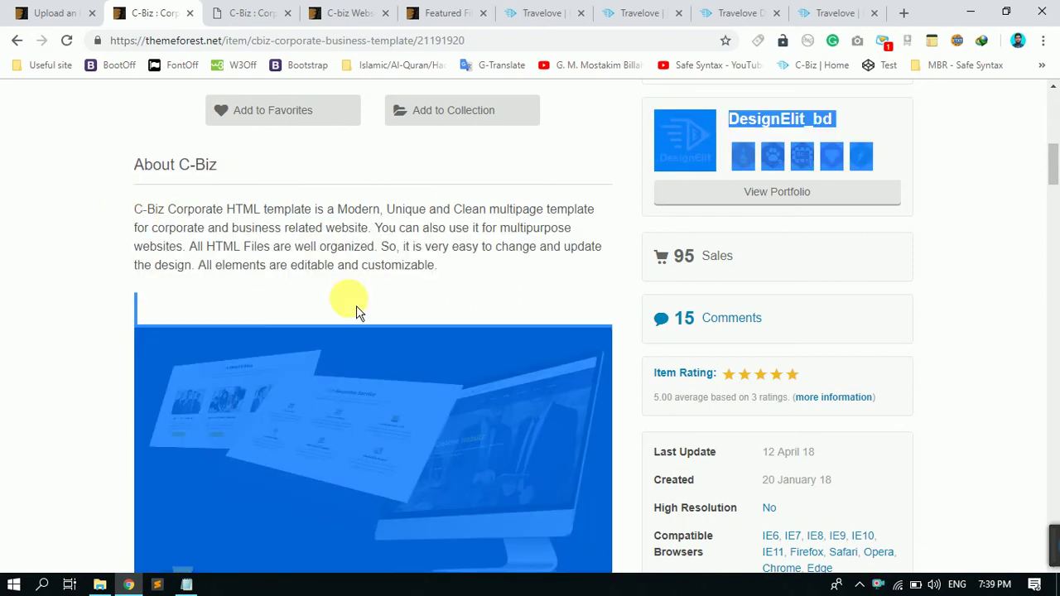
- Examine the C-Biz item page's presentation images and Template Features list, and return to the upload form's HTML Description field
scroll(350, 303, down, 5)
click(264, 180)
scroll(379, 295, down, 15)
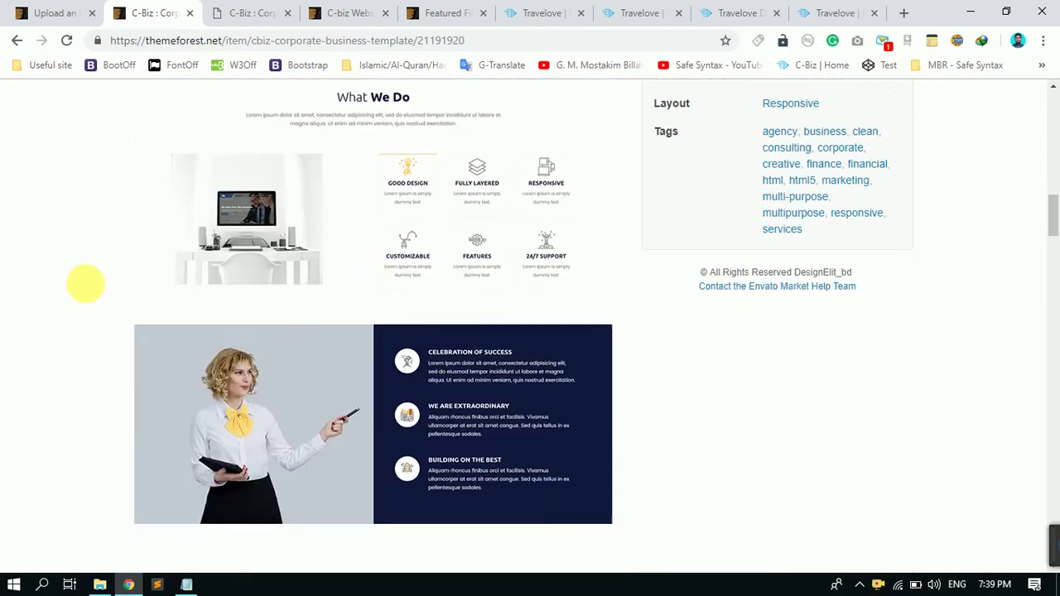
scroll(280, 294, down, 10)
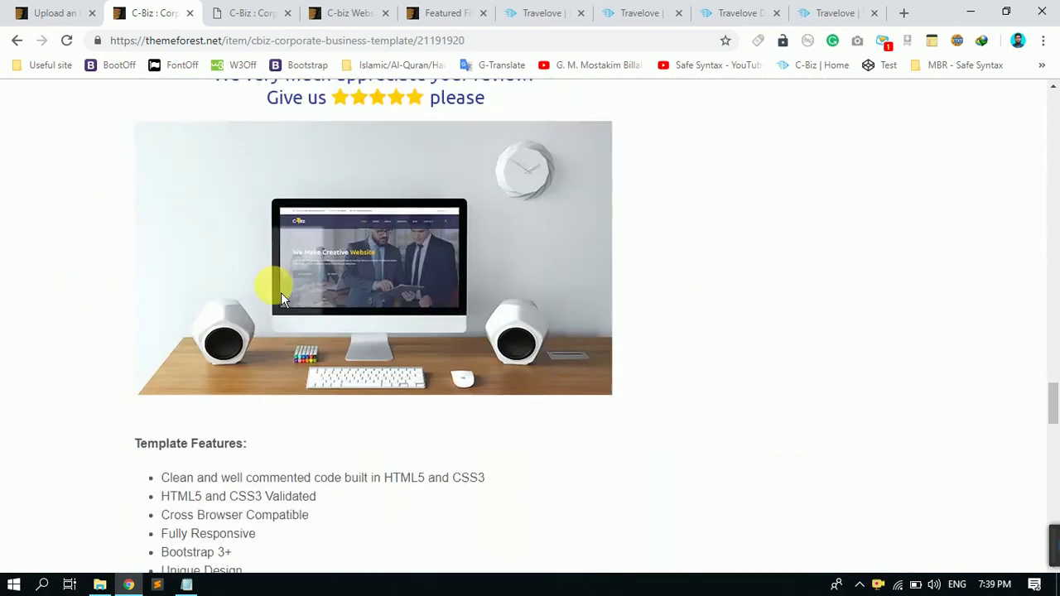
drag(151, 153, 342, 492)
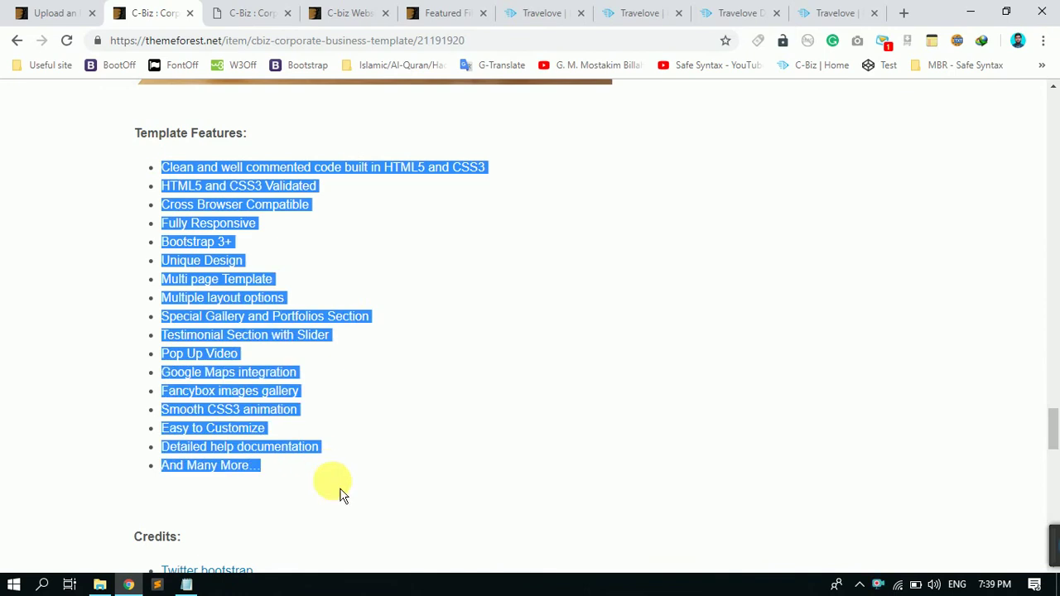
scroll(403, 473, down, 4)
click(39, 14)
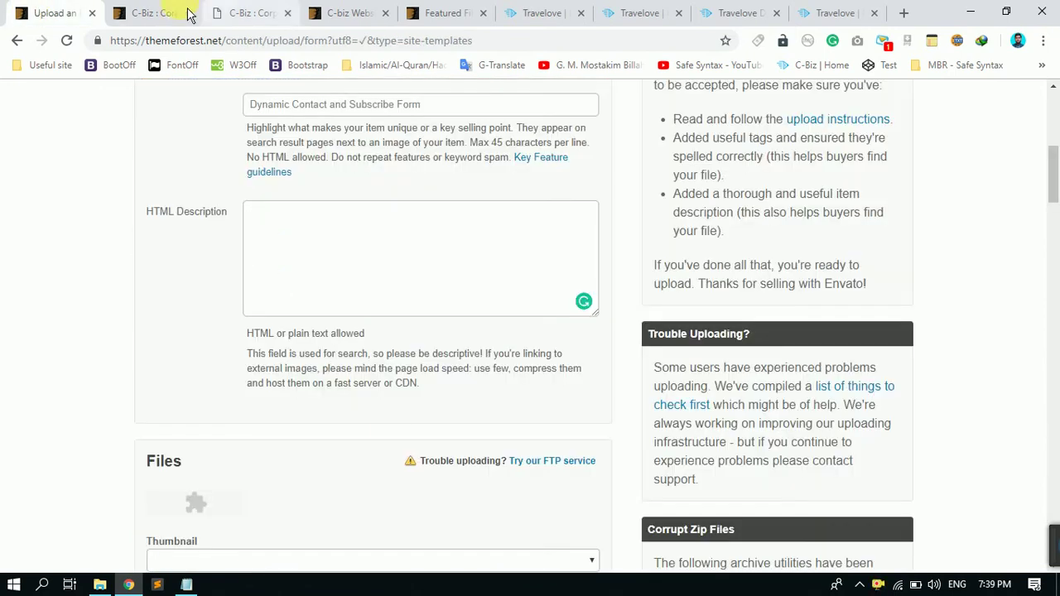
click(356, 269)
- Look over the C-Biz item description again from the page header through its presentation images, comparing it with the HTML Description field
click(187, 12)
scroll(285, 229, up, 15)
scroll(238, 240, up, 20)
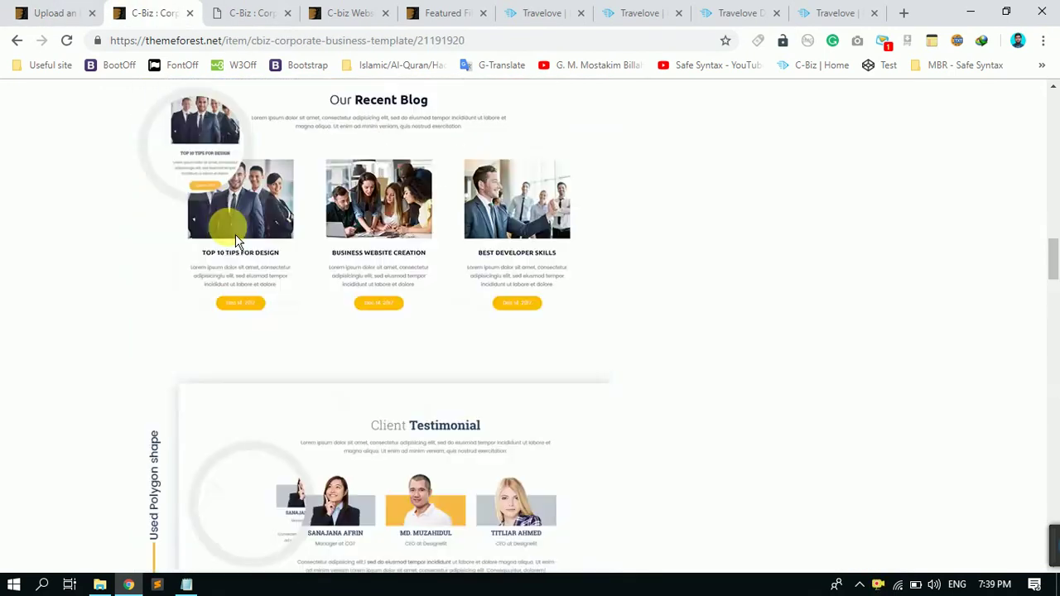
scroll(249, 315, up, 2)
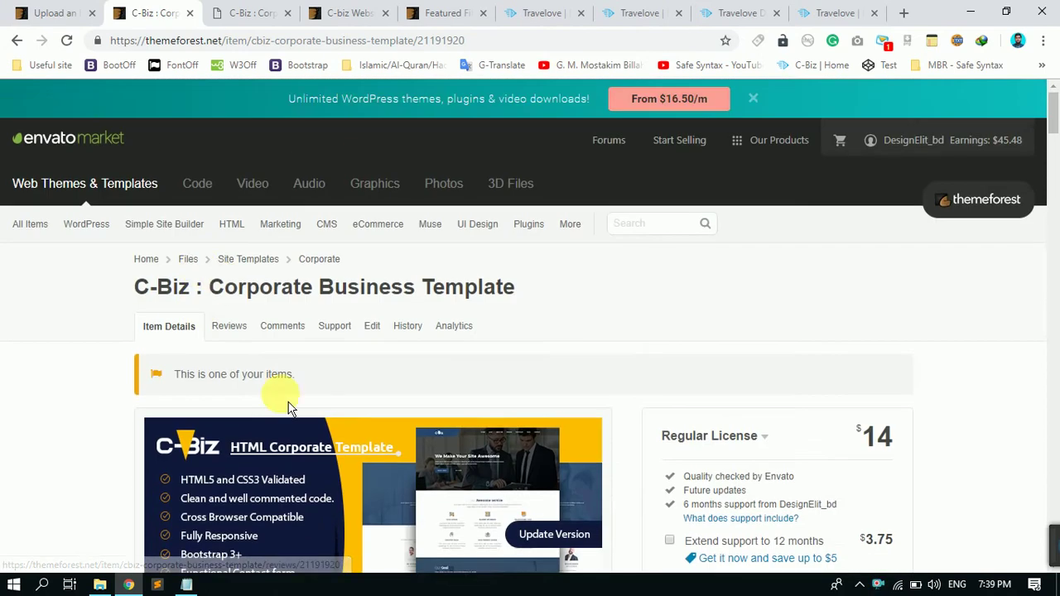
scroll(291, 403, down, 5)
scroll(387, 401, down, 10)
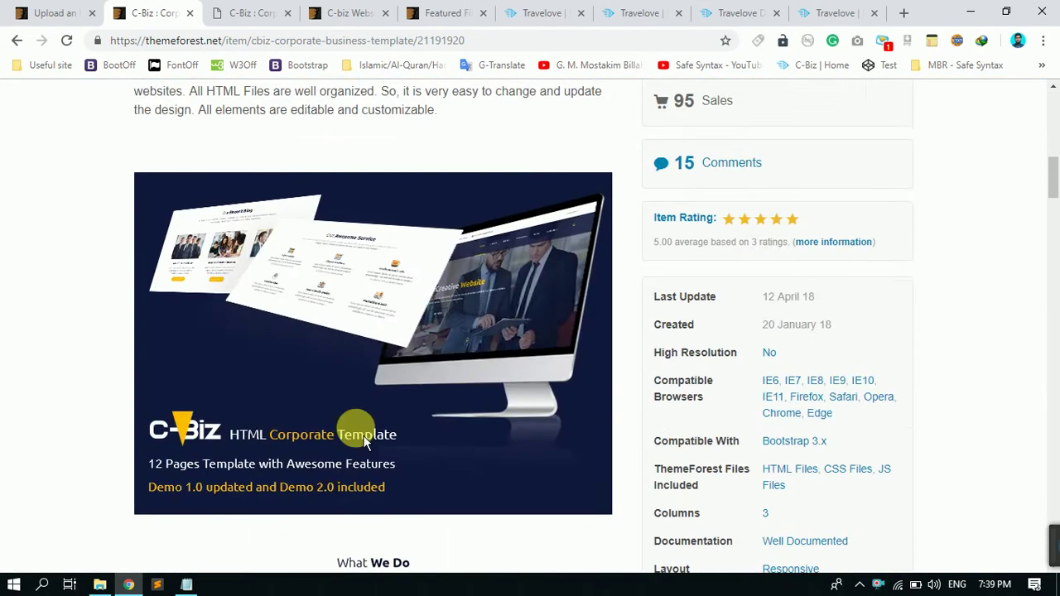
scroll(202, 379, down, 4)
click(50, 13)
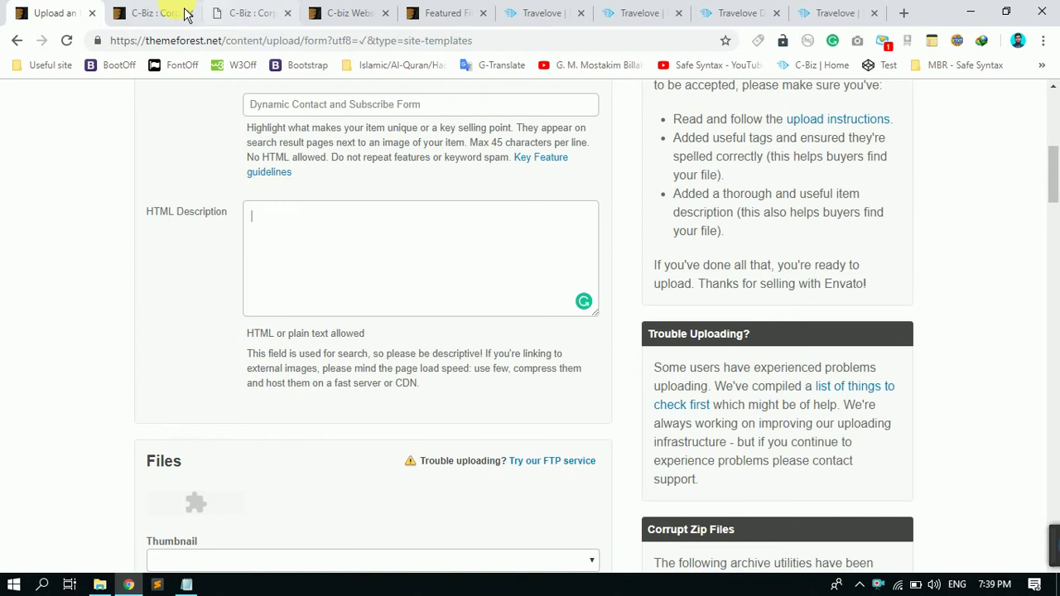
click(155, 13)
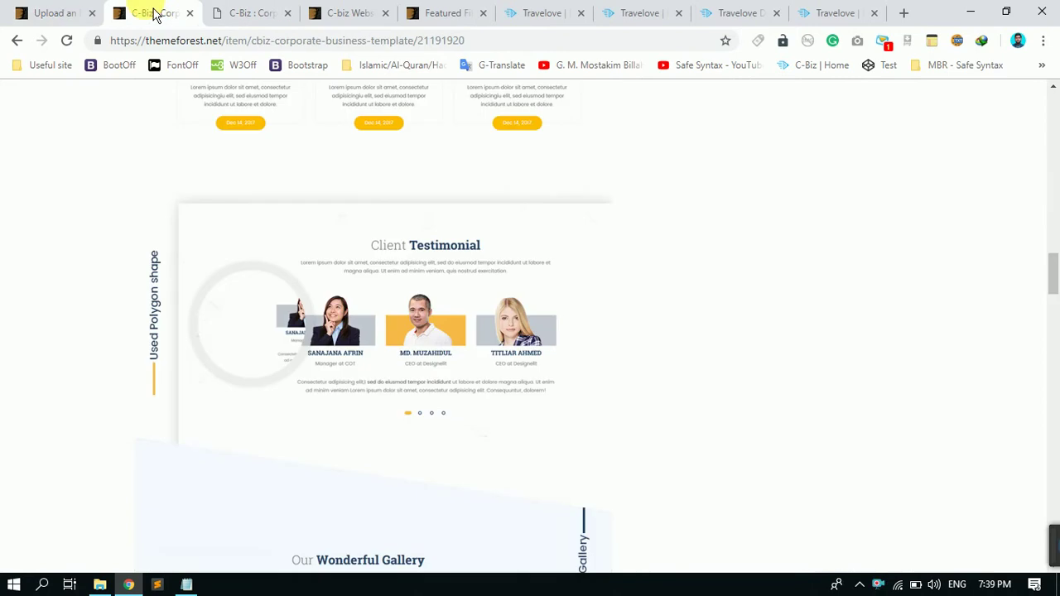
- Open description.html from the travelove-sumited folder in the browser and display its HTML source code
click(99, 584)
click(444, 355)
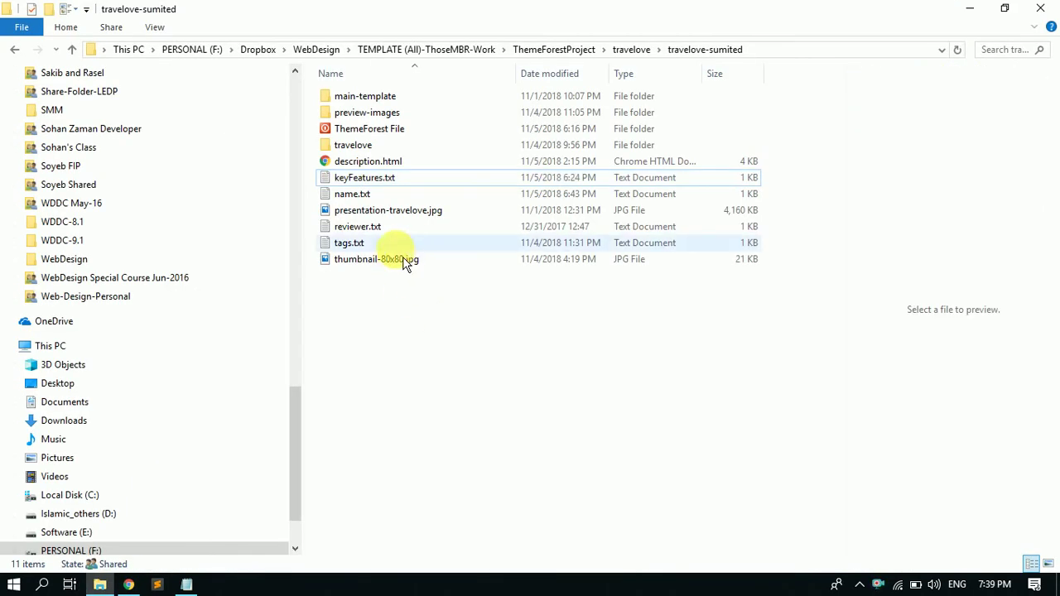
double_click(389, 160)
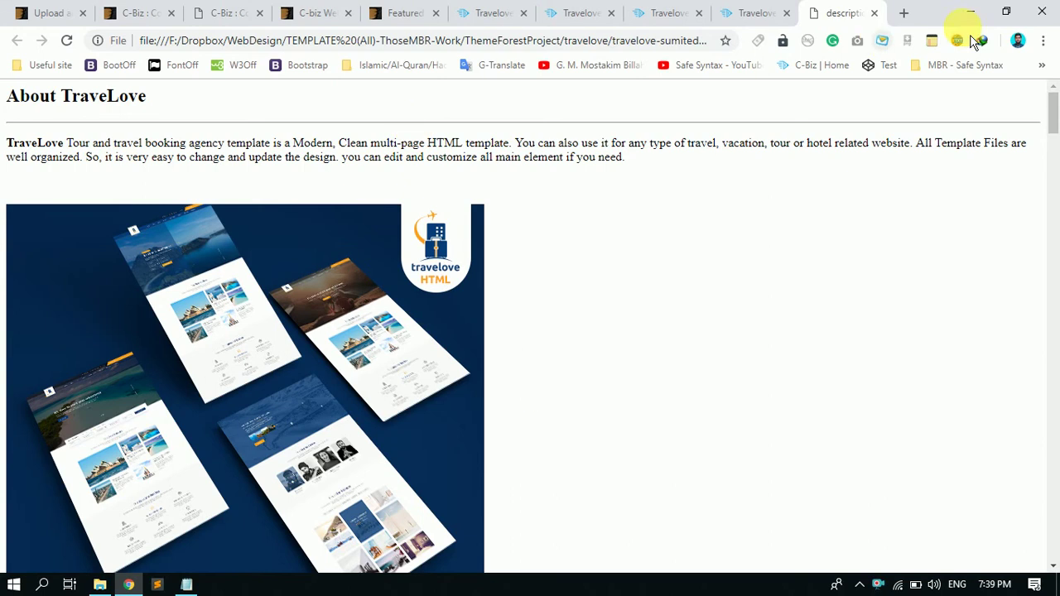
key(ctrl+u)
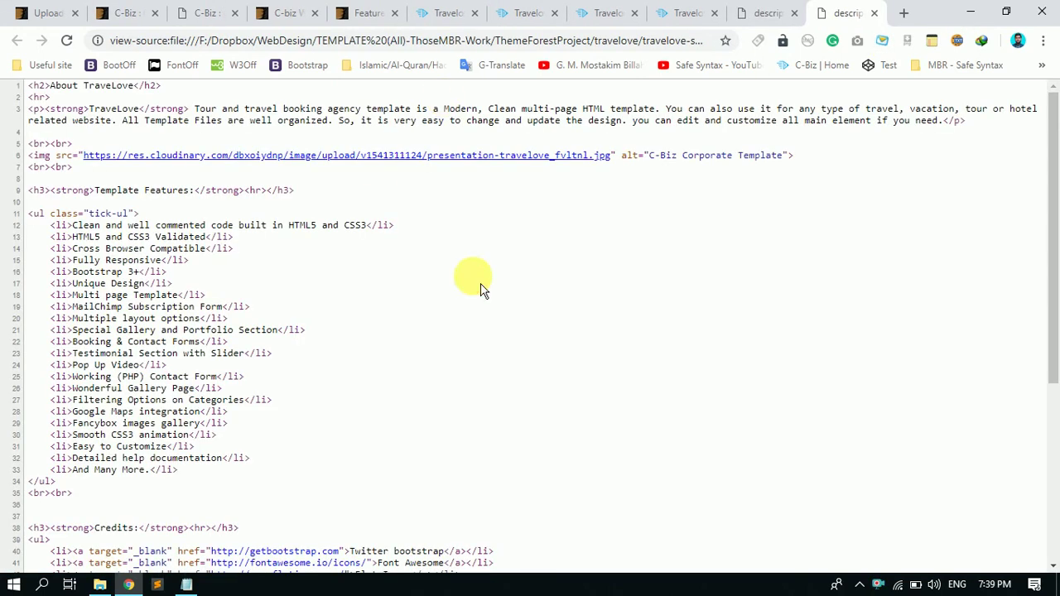
key(ctrl+a)
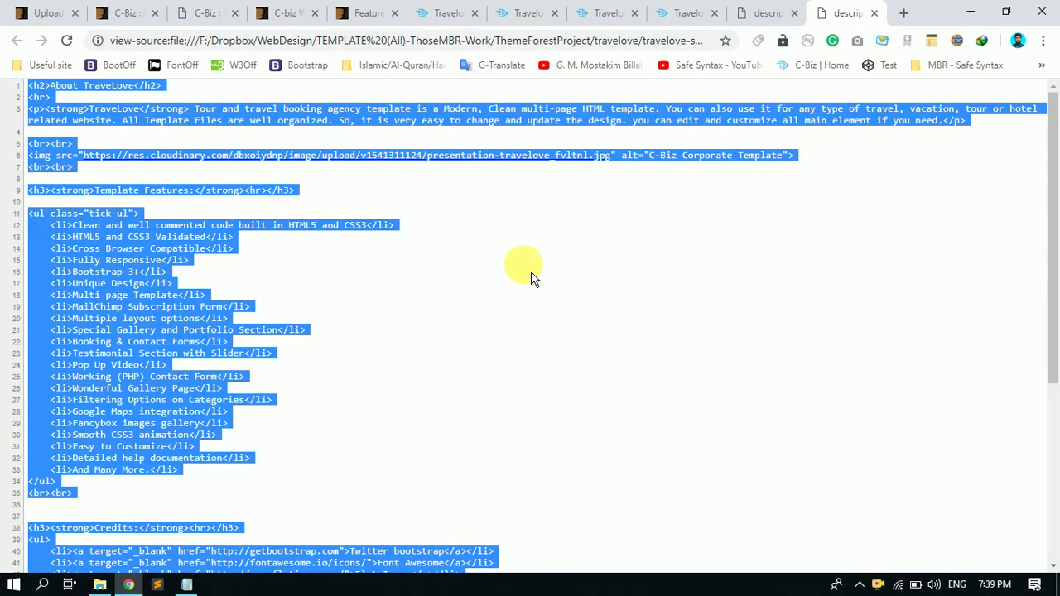
click(445, 185)
- Examine the rendered TraveLove description page and its presentation image, comparing it with the HTML source
click(766, 13)
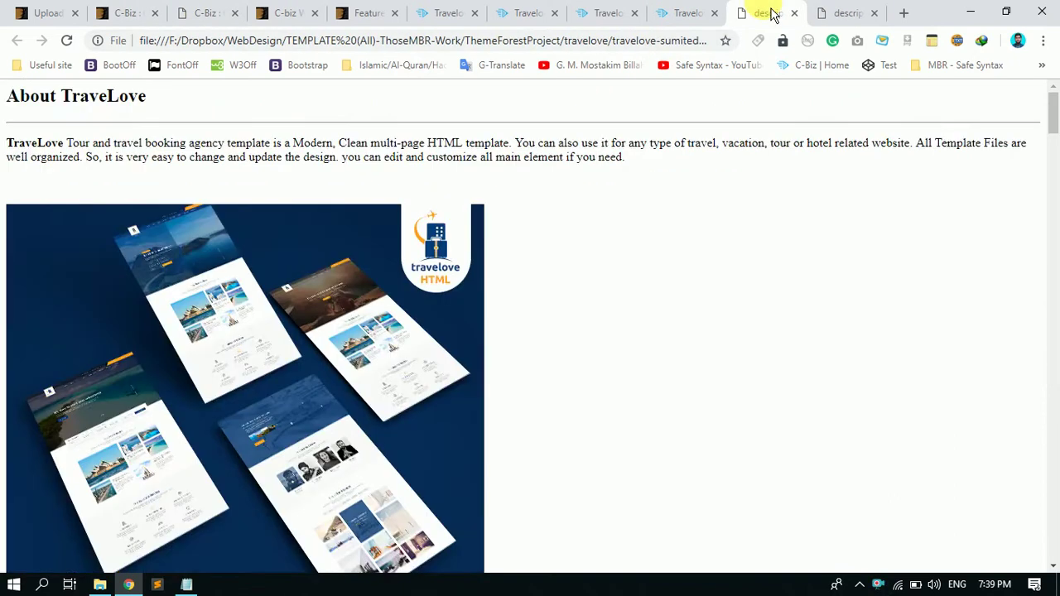
scroll(254, 301, down, 7)
scroll(338, 248, down, 15)
scroll(397, 331, down, 4)
scroll(402, 406, up, 8)
scroll(396, 308, up, 10)
click(845, 12)
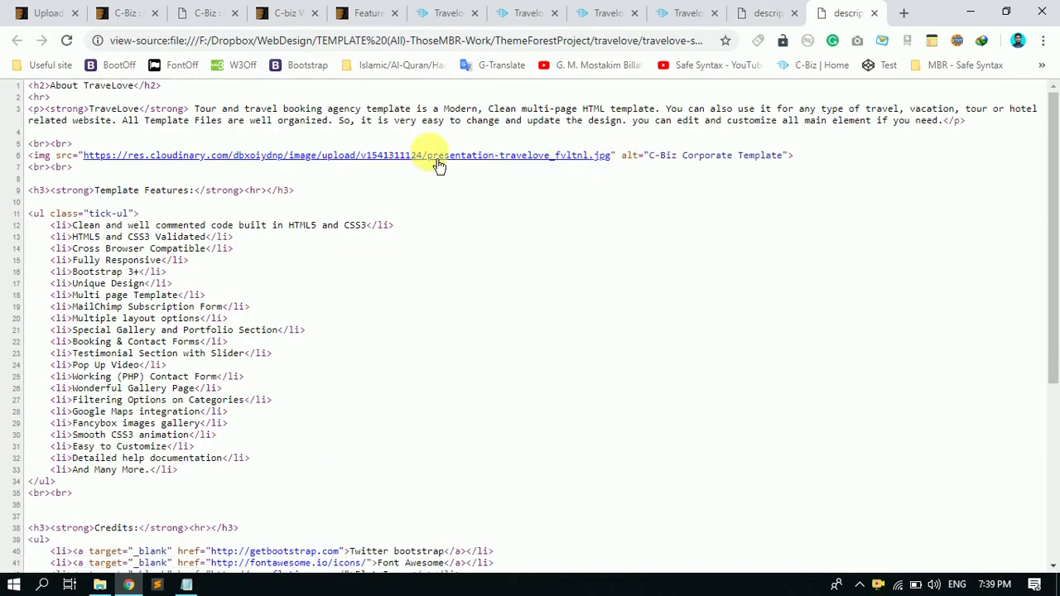
click(762, 12)
scroll(357, 235, down, 2)
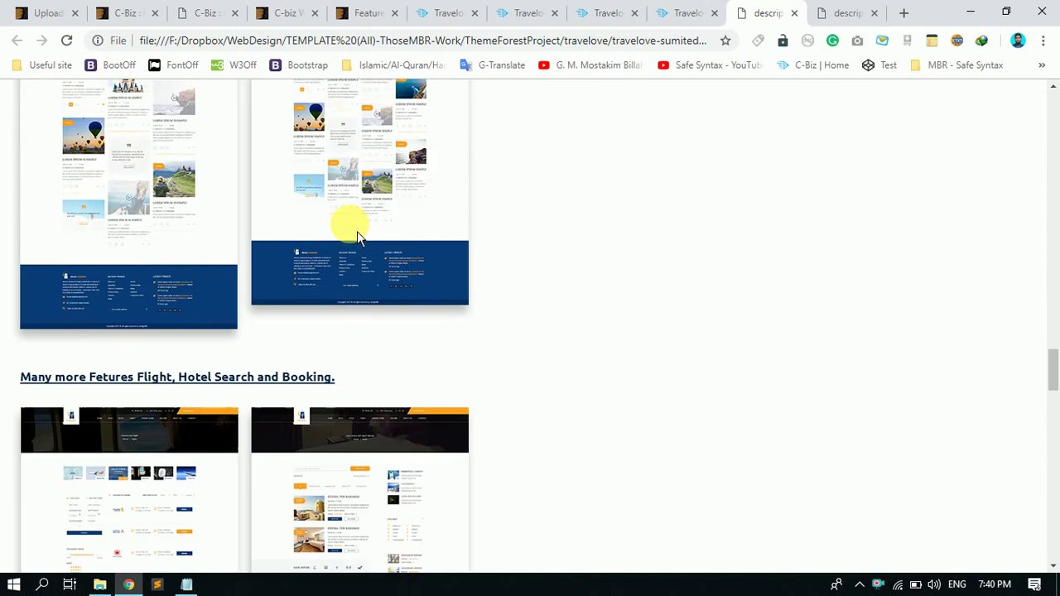
- Paste the copied description.html source into the upload form's HTML Description field and remove the blank line at its start
scroll(357, 231, down, 2)
click(853, 13)
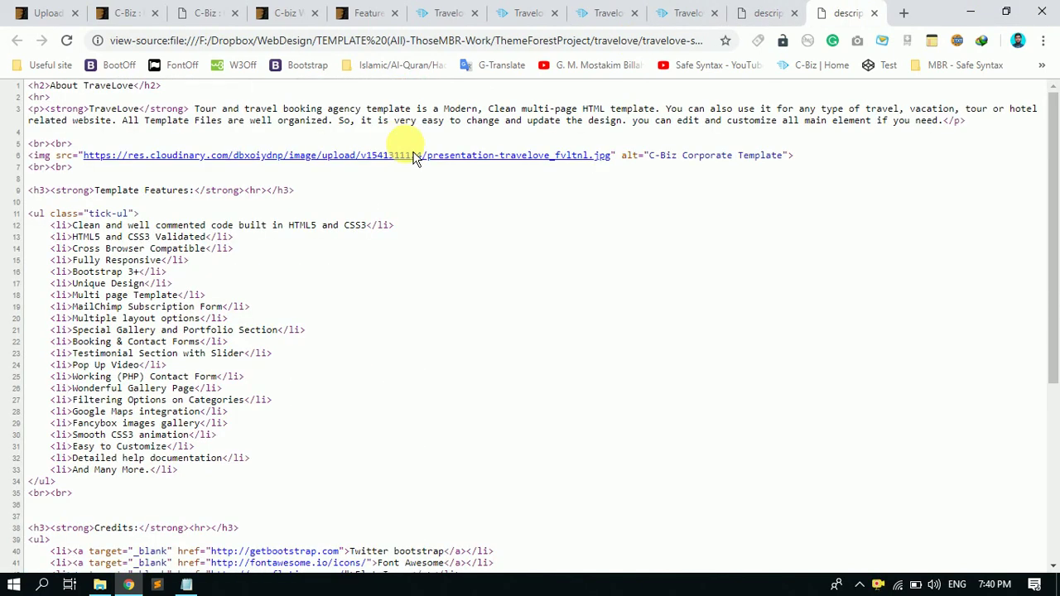
click(47, 13)
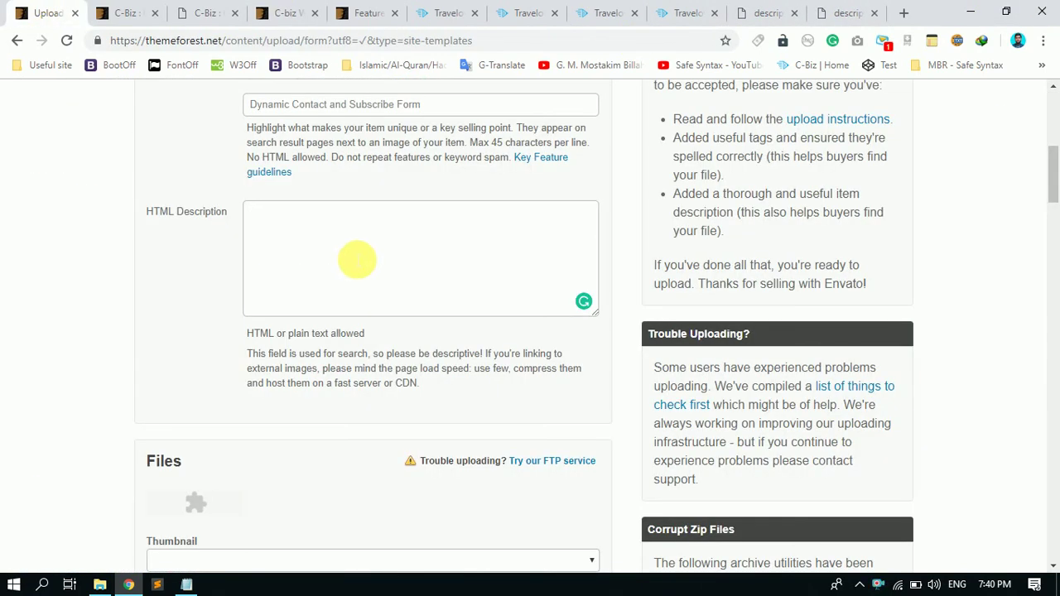
click(354, 259)
key(ctrl+v)
scroll(358, 255, up, 10)
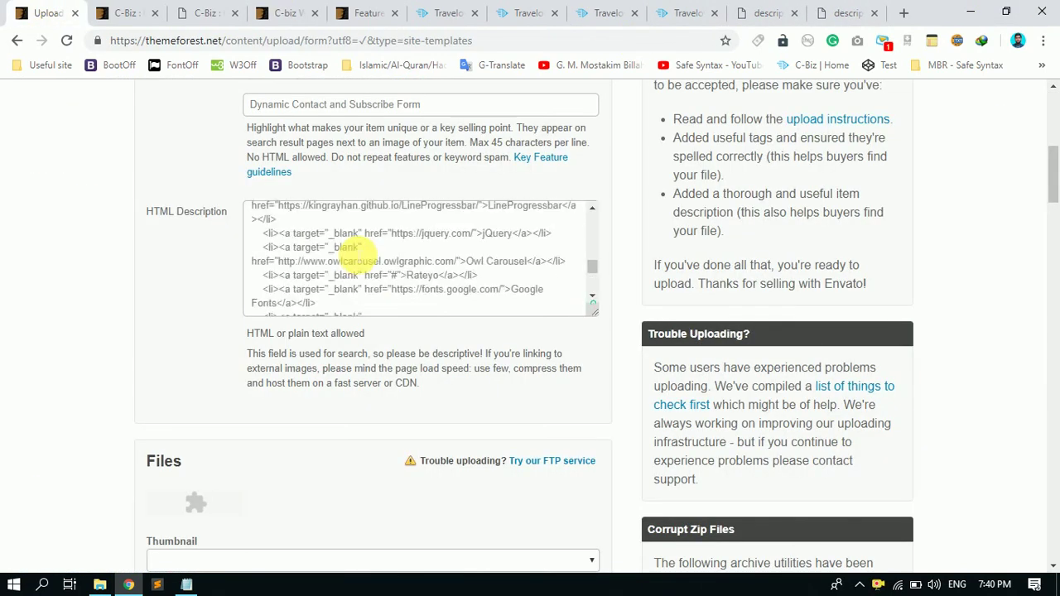
drag(319, 230, 348, 286)
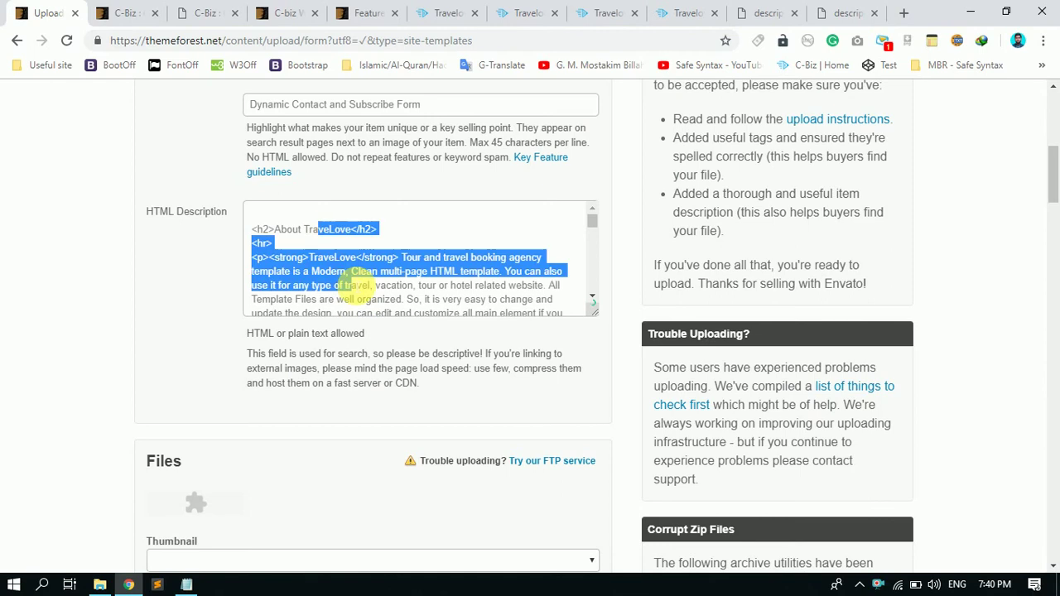
click(313, 217)
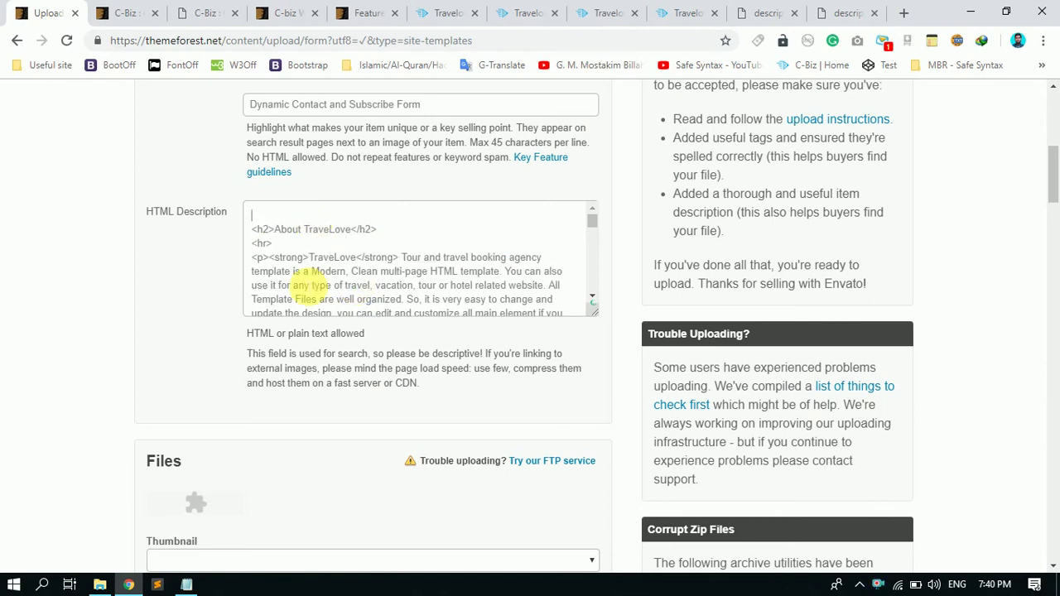
key(Delete)
- Review the pasted HTML description from the feature list to the closing note, and read the field's allowed-format hint
scroll(286, 242, down, 5)
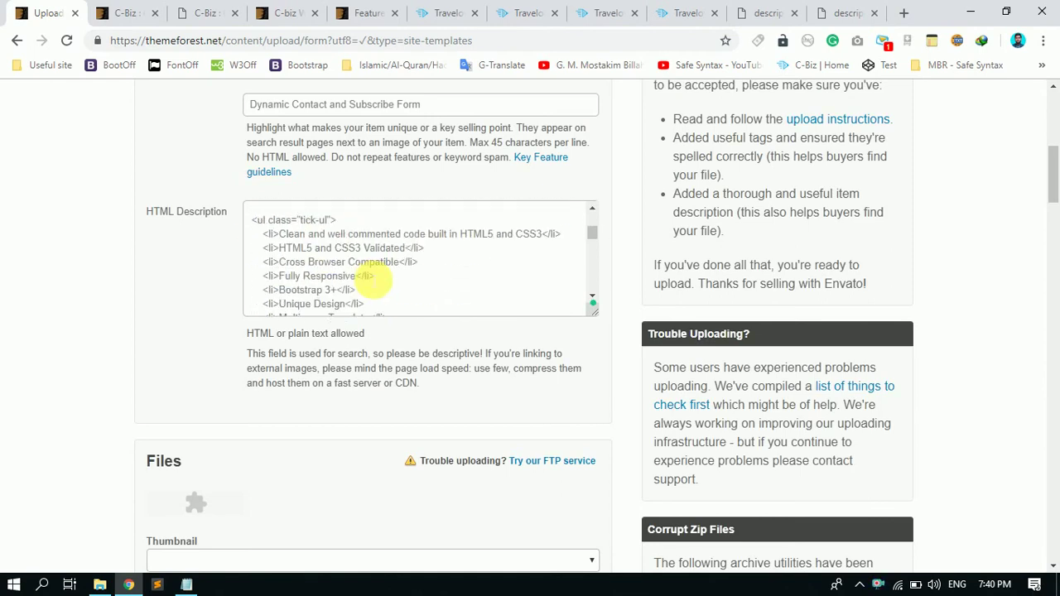
drag(314, 234, 360, 303)
scroll(410, 300, down, 10)
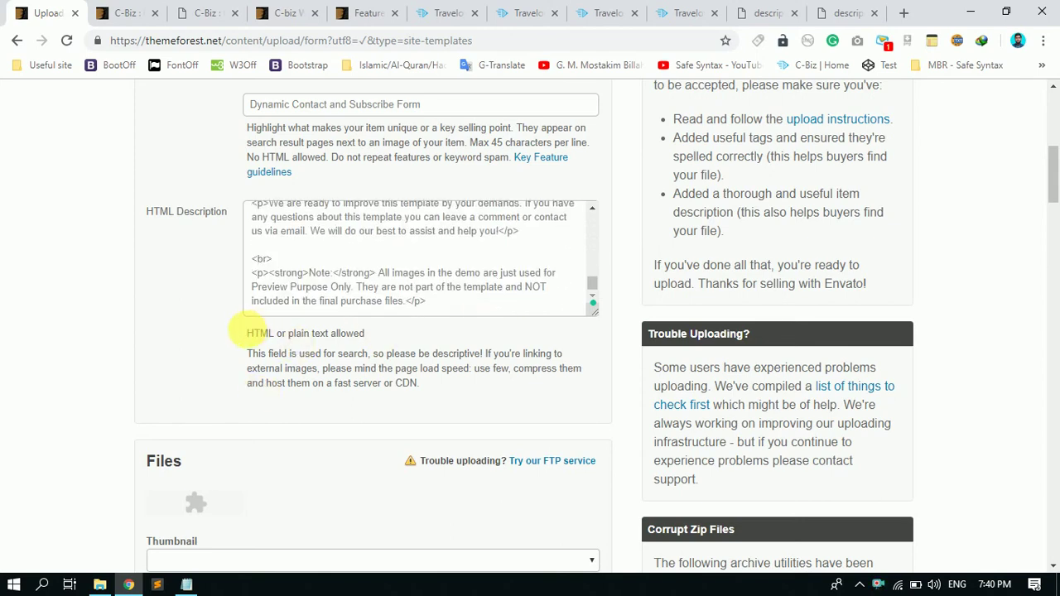
drag(373, 337, 296, 332)
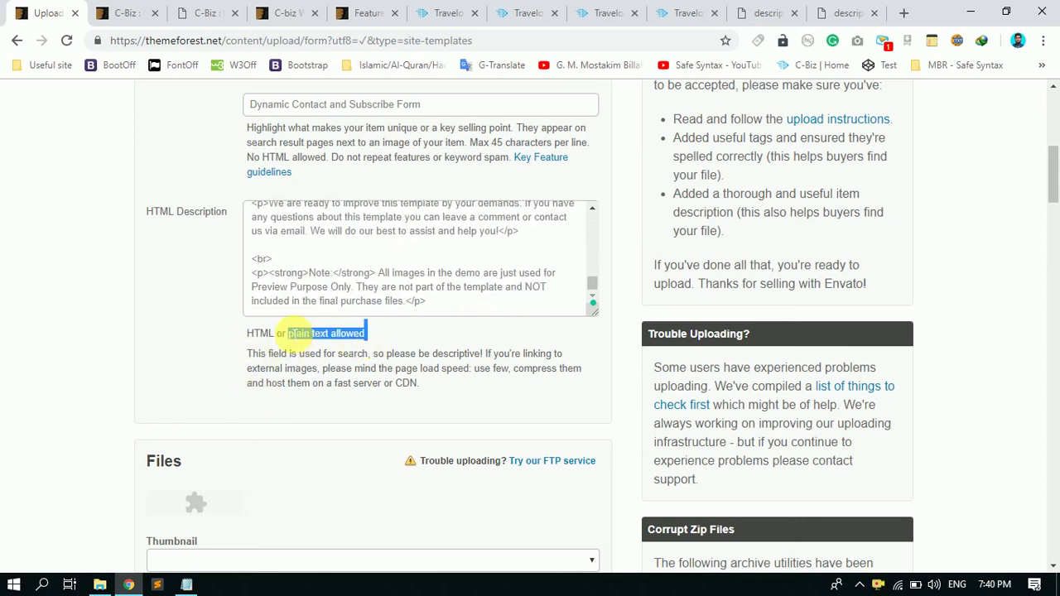
- Examine the Files section's requirements and available choices for the Thumbnail, Theme Preview and Main File(s)
scroll(356, 334, down, 3)
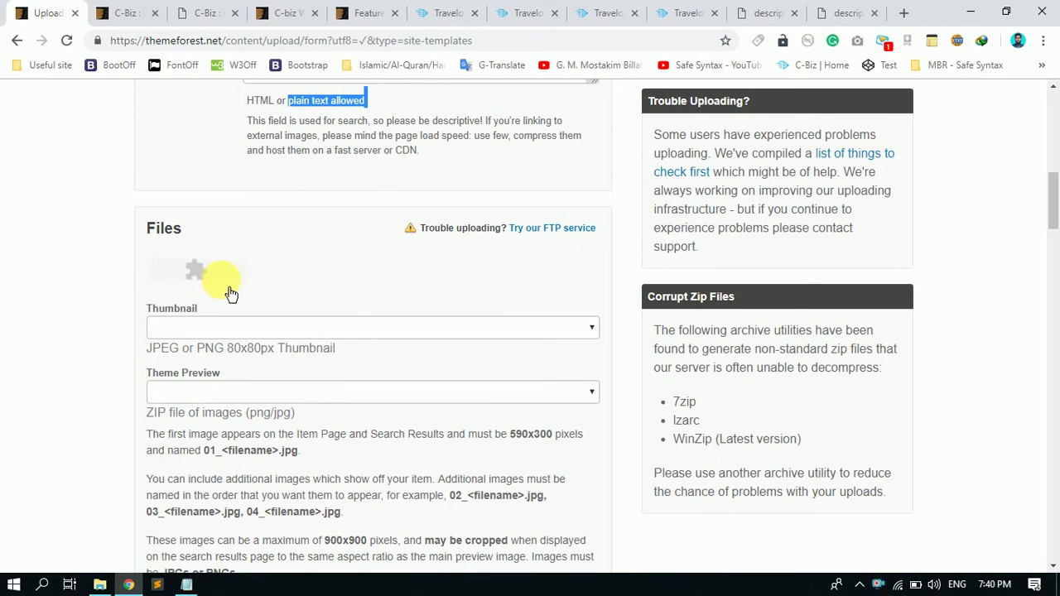
scroll(332, 323, down, 1)
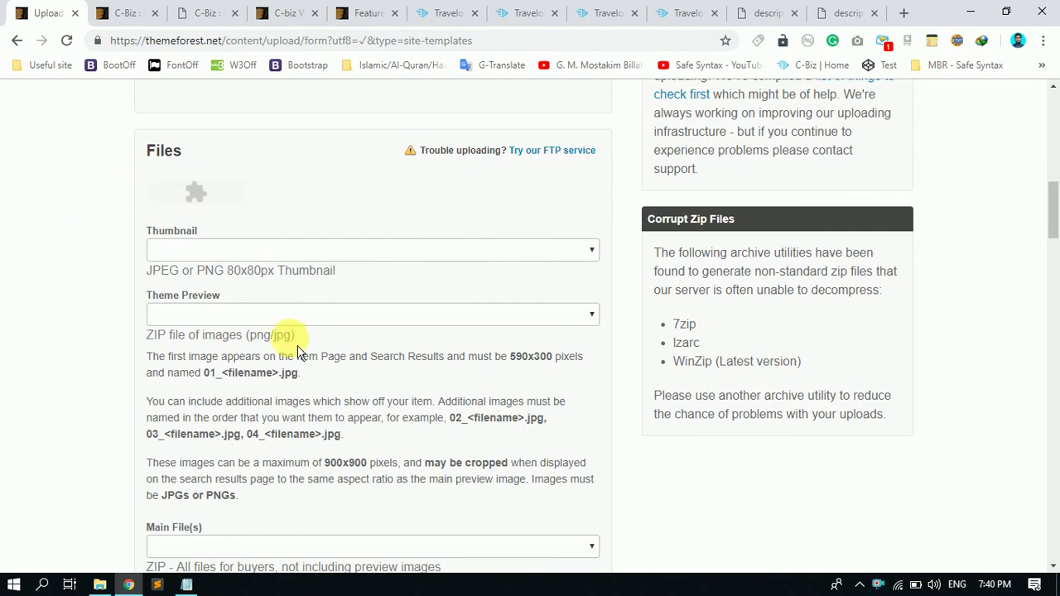
click(234, 255)
click(89, 255)
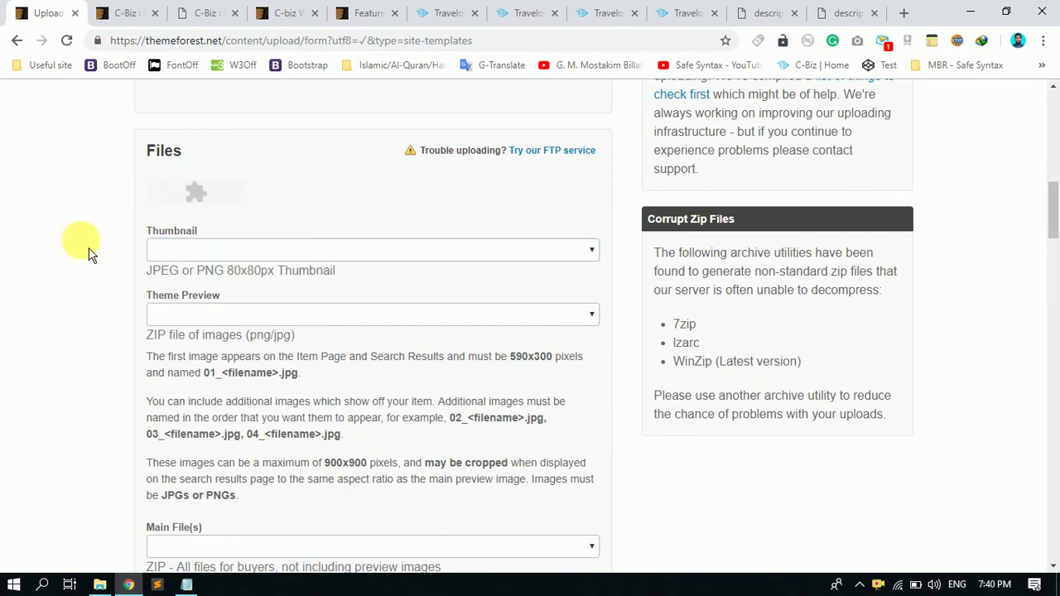
scroll(274, 277, down, 1)
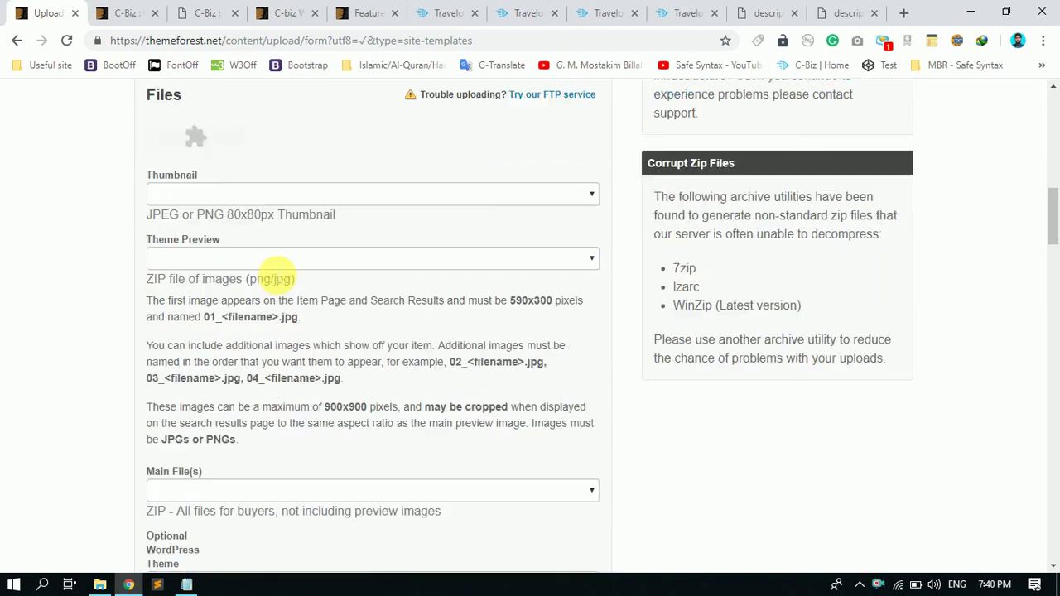
click(199, 242)
click(86, 244)
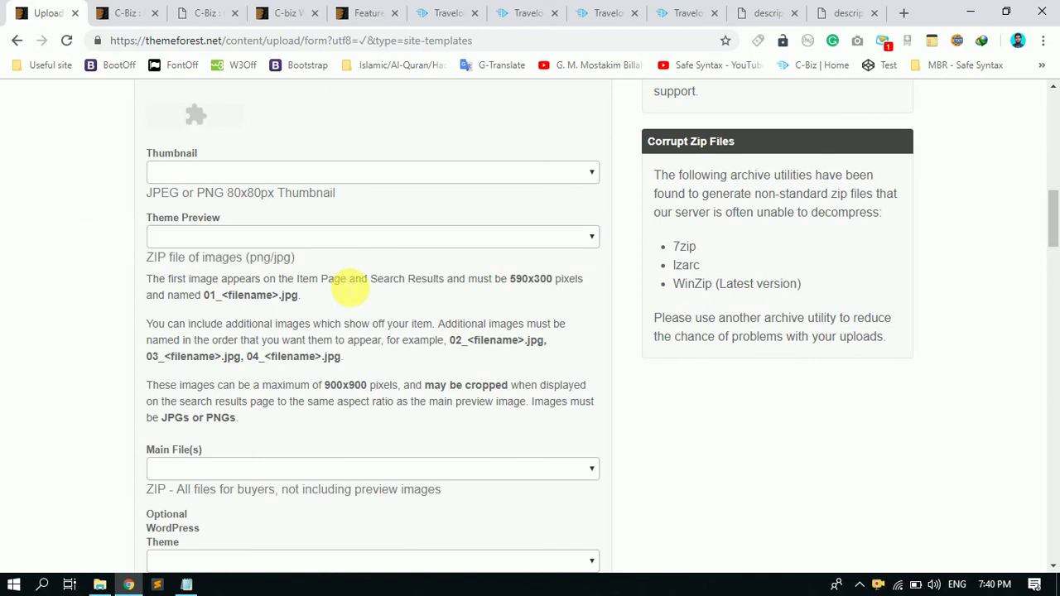
scroll(348, 285, down, 2)
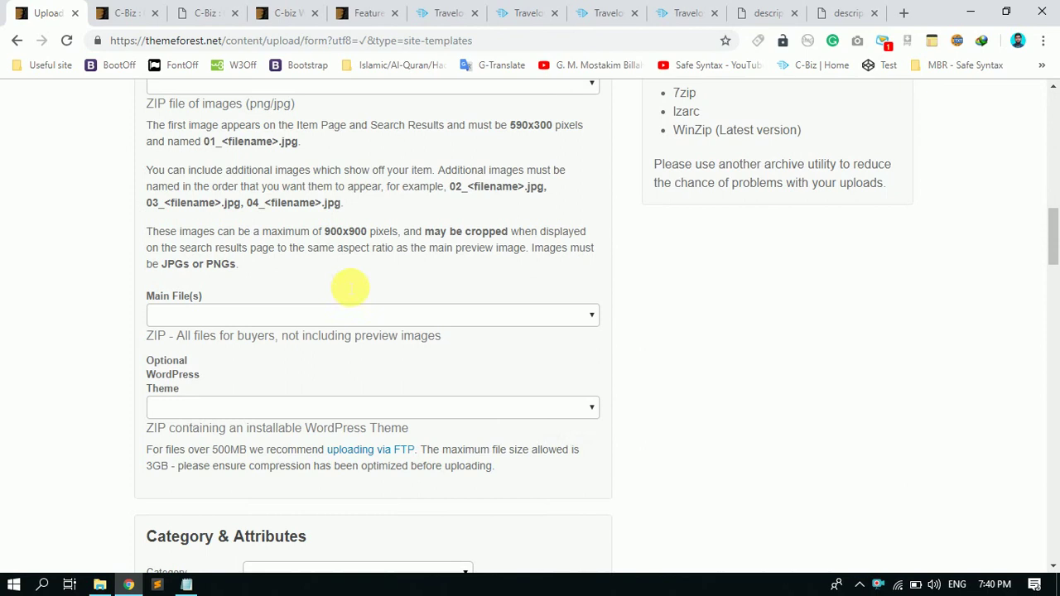
click(210, 317)
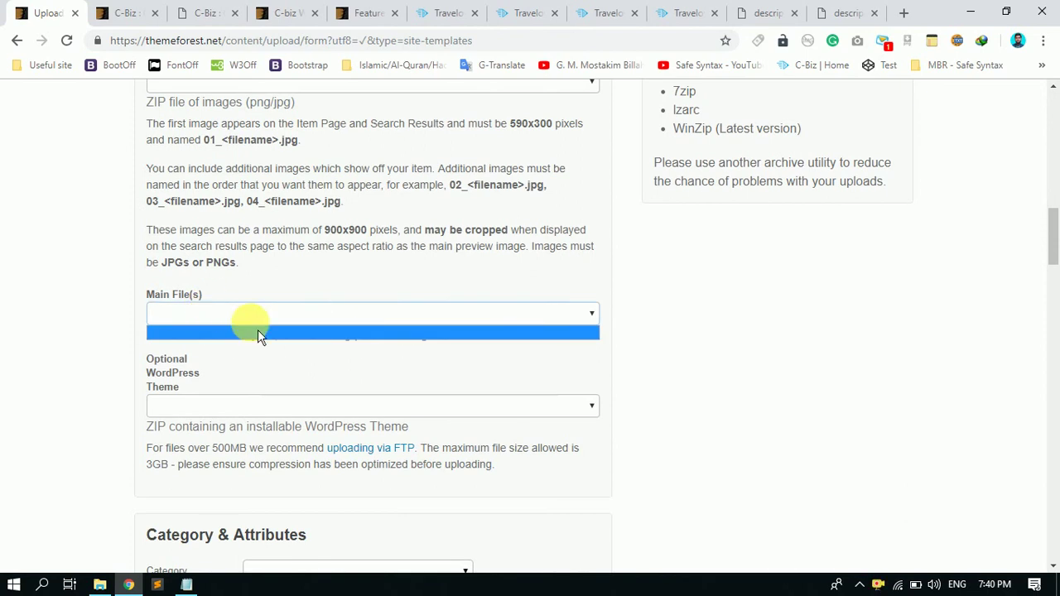
- Inspect the prepared upload files in the ThemeForest File folder inside travelove-sumited, and return to the upload form
click(99, 584)
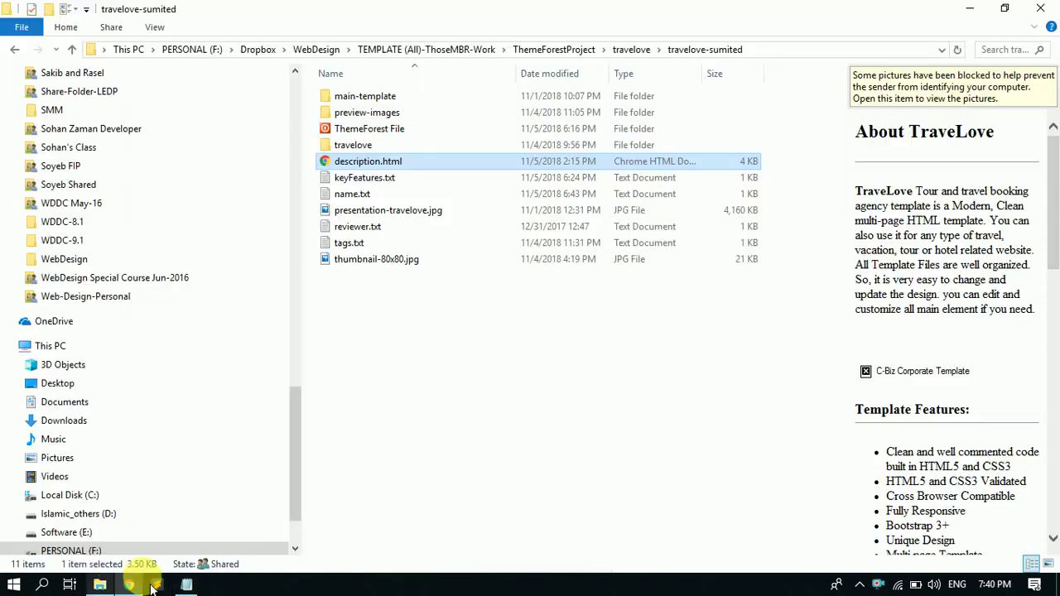
double_click(374, 131)
drag(418, 298, 461, 321)
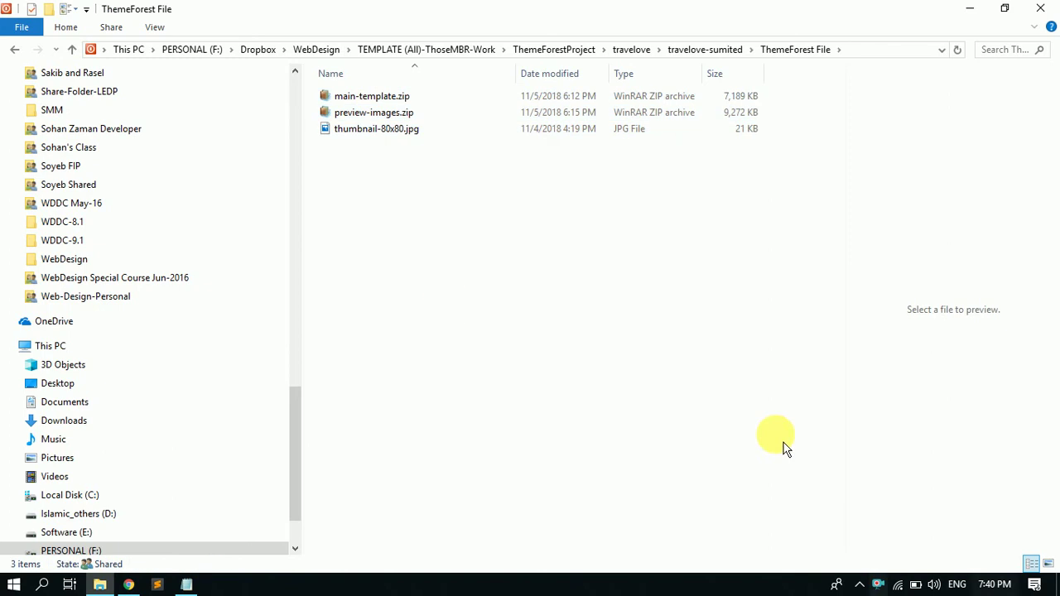
click(974, 10)
- Allow themeforest.net to run Flash so that the Files section's upload control can be used
scroll(323, 373, up, 4)
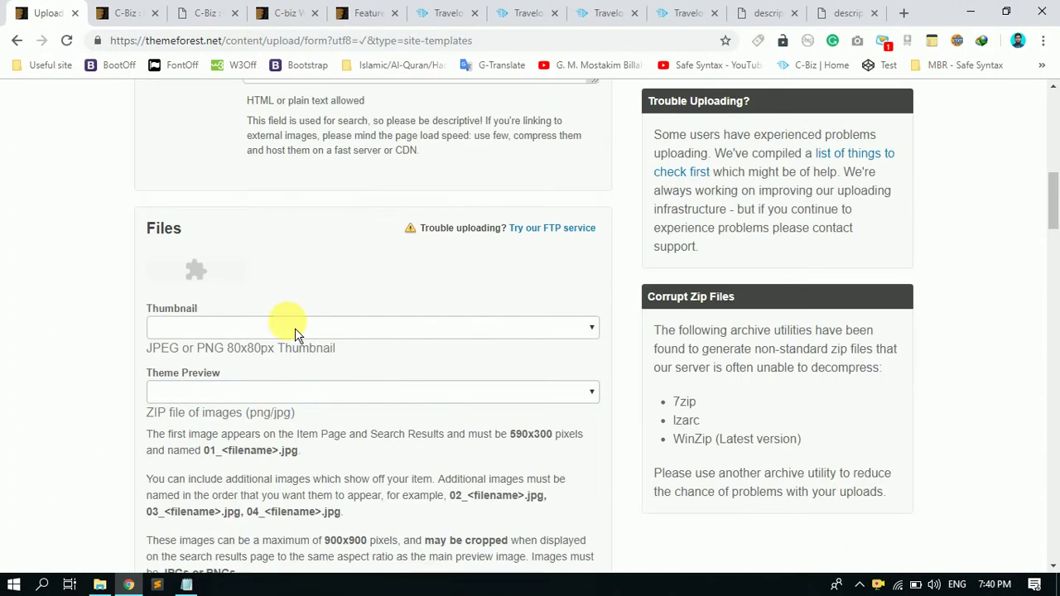
scroll(305, 338, up, 2)
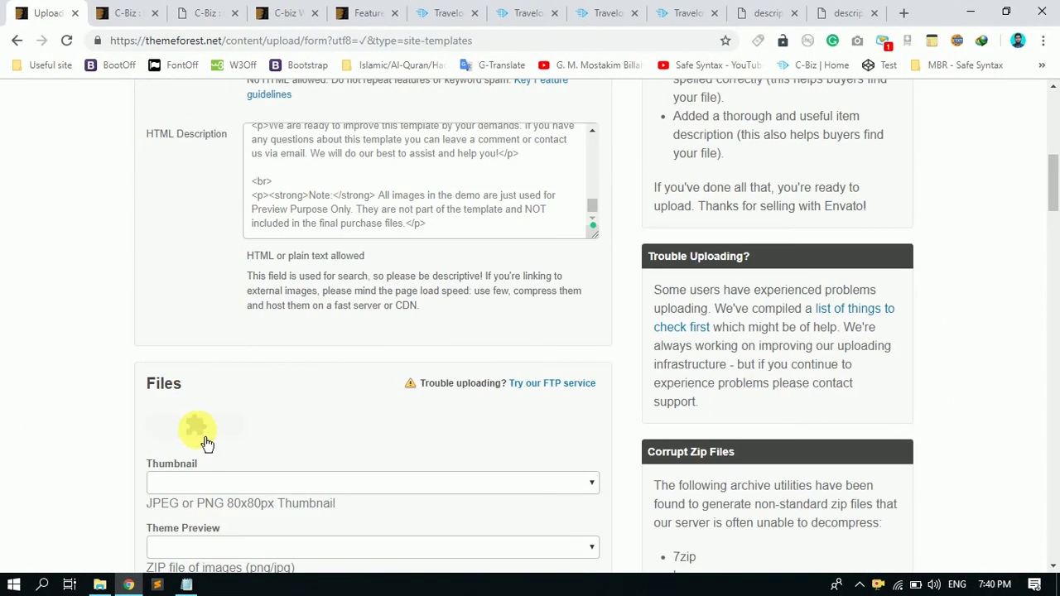
click(205, 443)
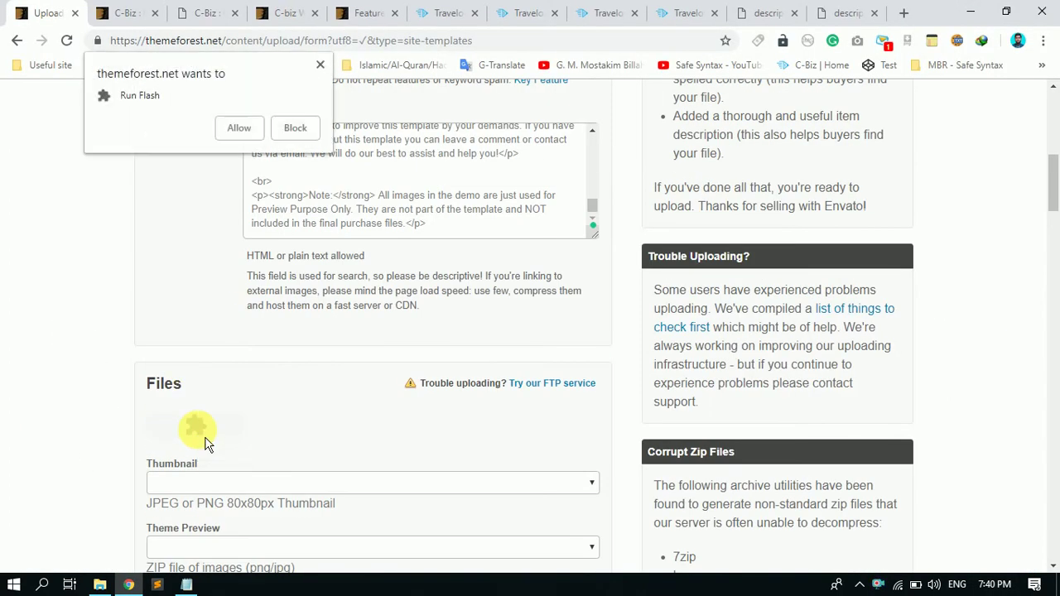
click(238, 128)
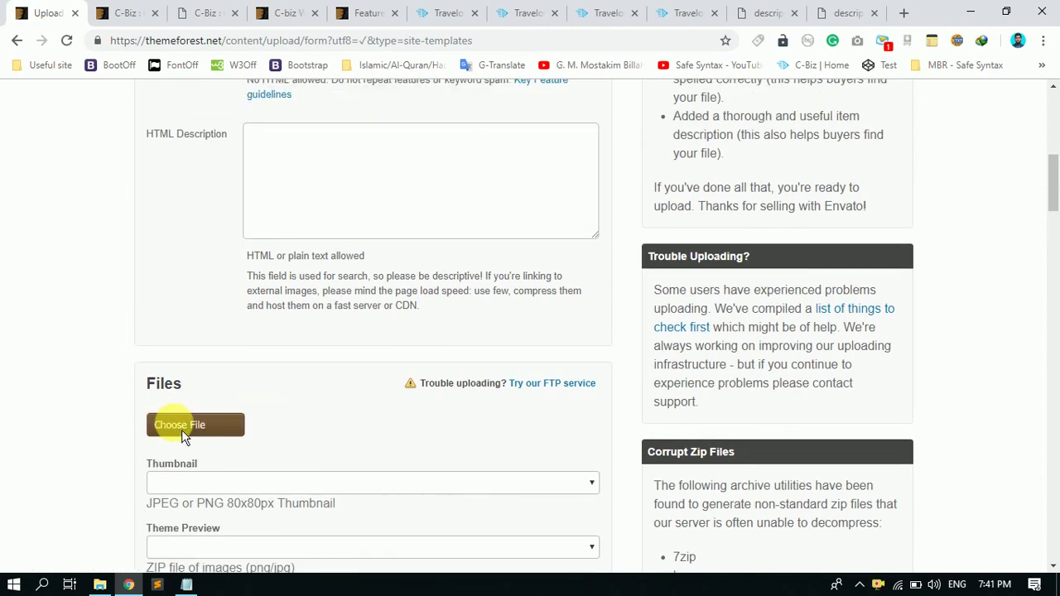
- Upload main-template.zip, preview-images.zip and thumbnail-80x80.jpg from the ThemeForest File folder to the Files section
click(192, 434)
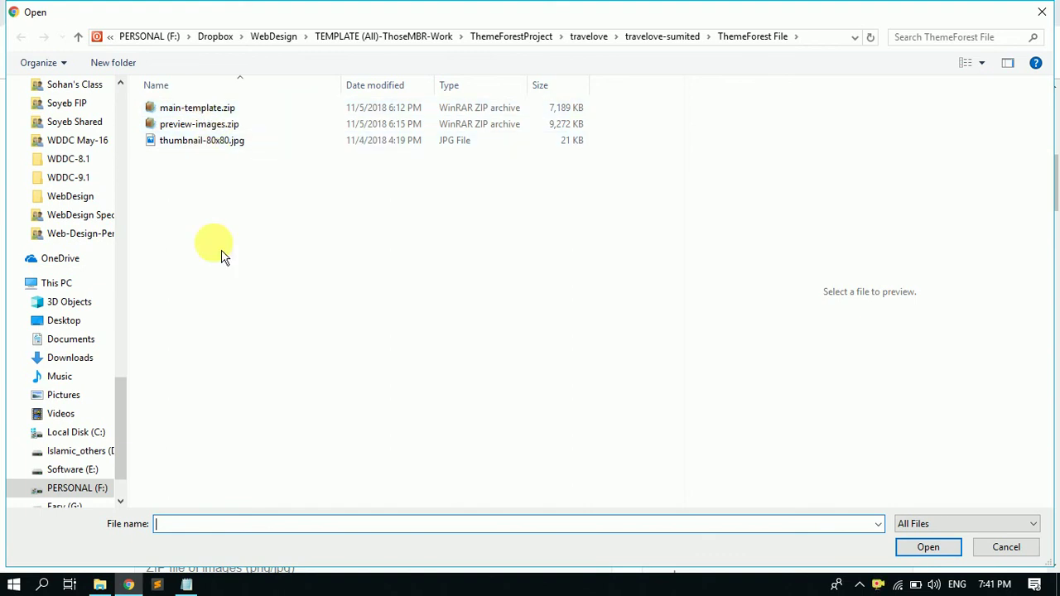
click(218, 108)
ctrl+click(213, 124)
ctrl+click(219, 153)
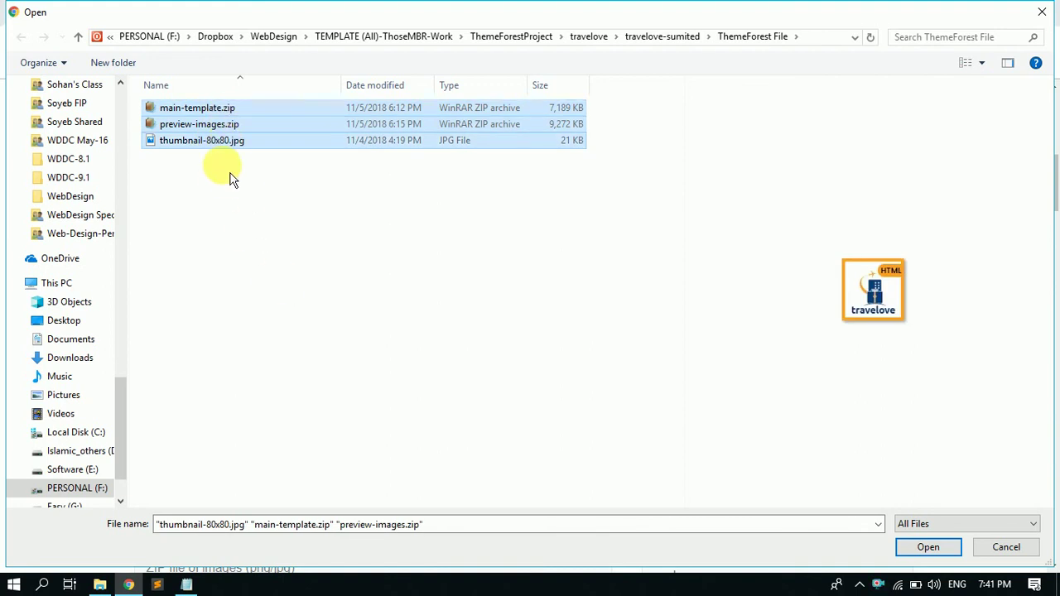
click(940, 561)
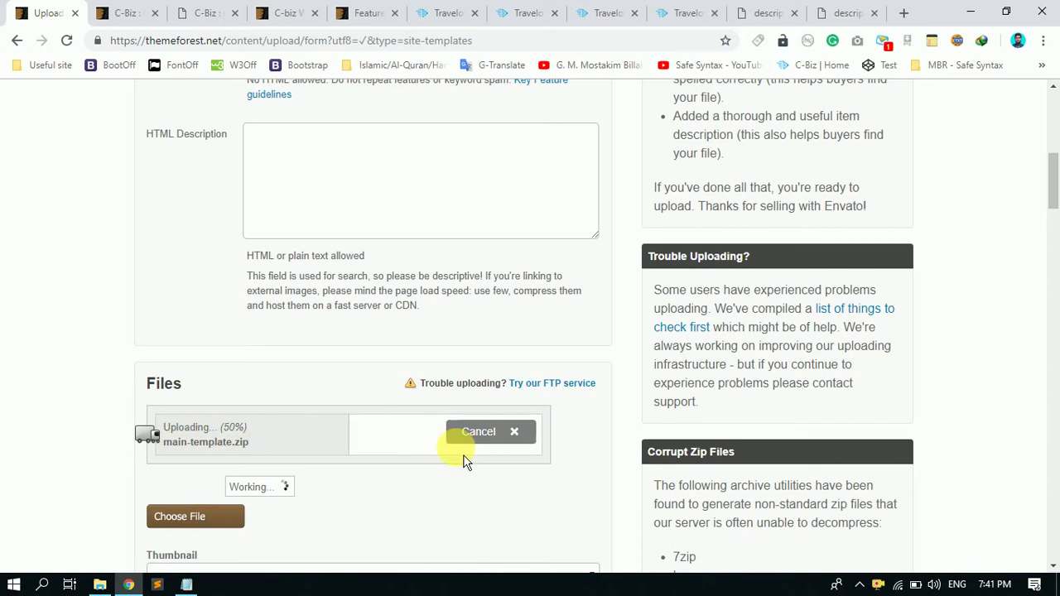
scroll(465, 456, down, 1)
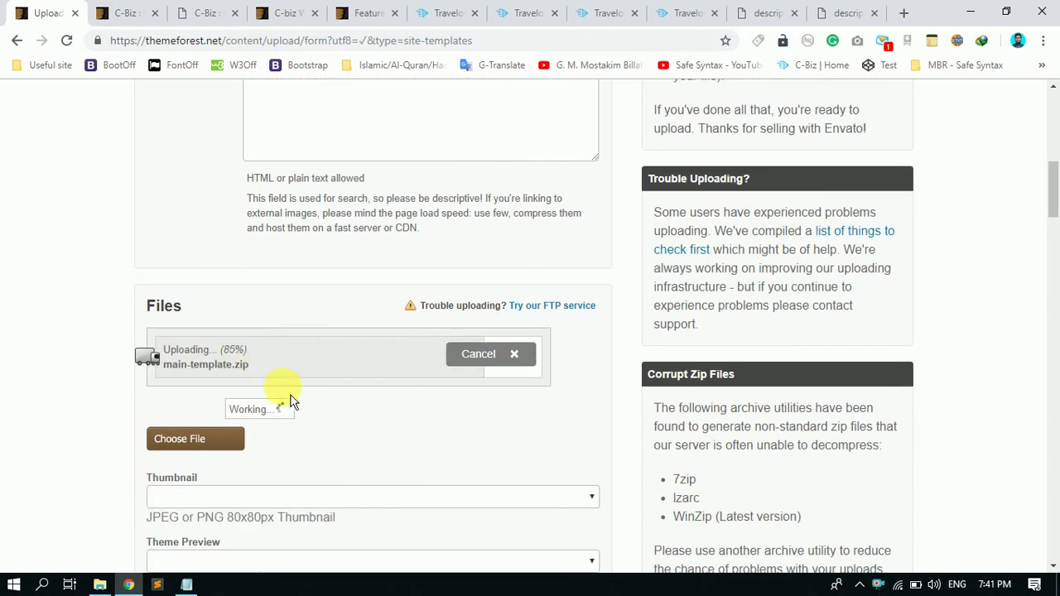
scroll(439, 402, down, 1)
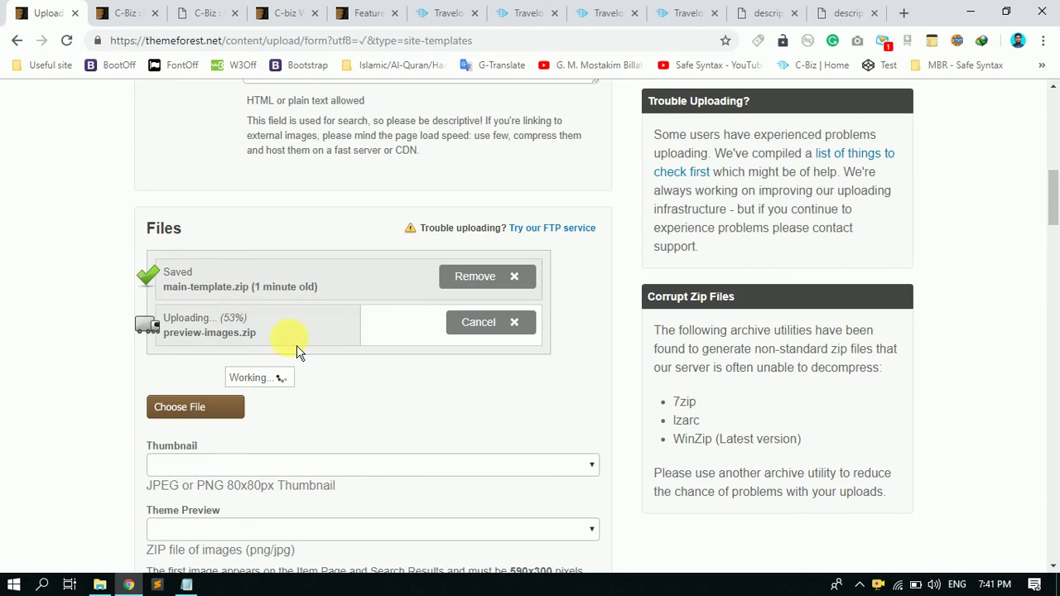
scroll(239, 325, down, 2)
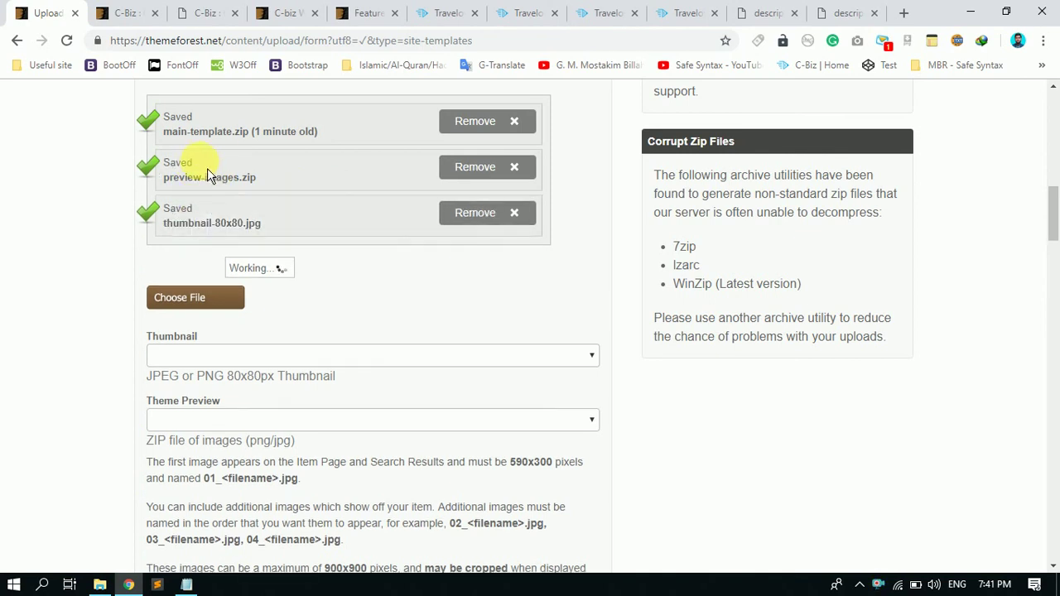
scroll(369, 282, up, 2)
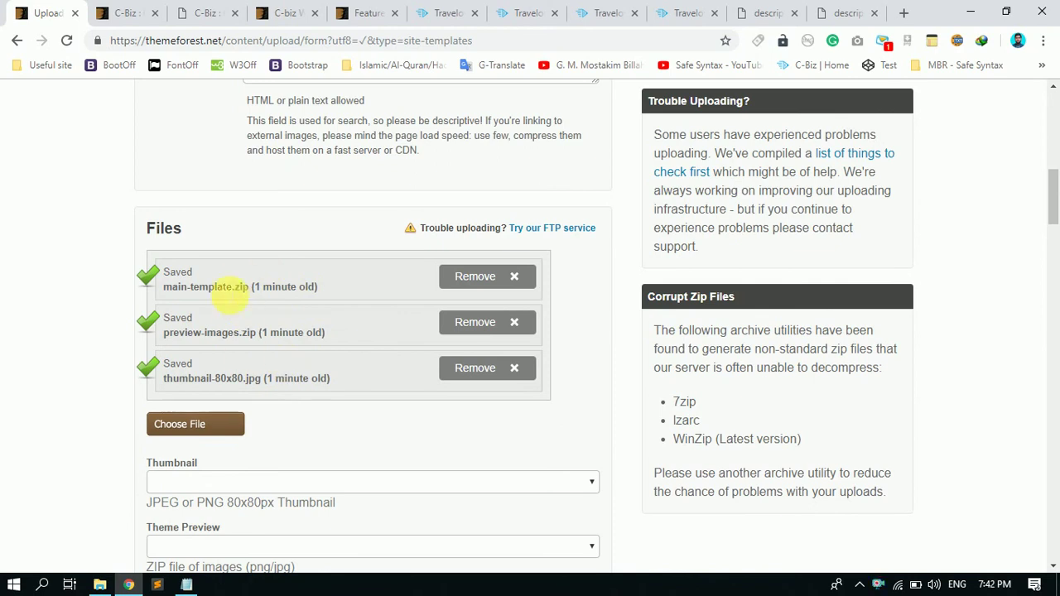
- Assign thumbnail-80x80.jpg as the item's Thumbnail
scroll(239, 304, down, 1)
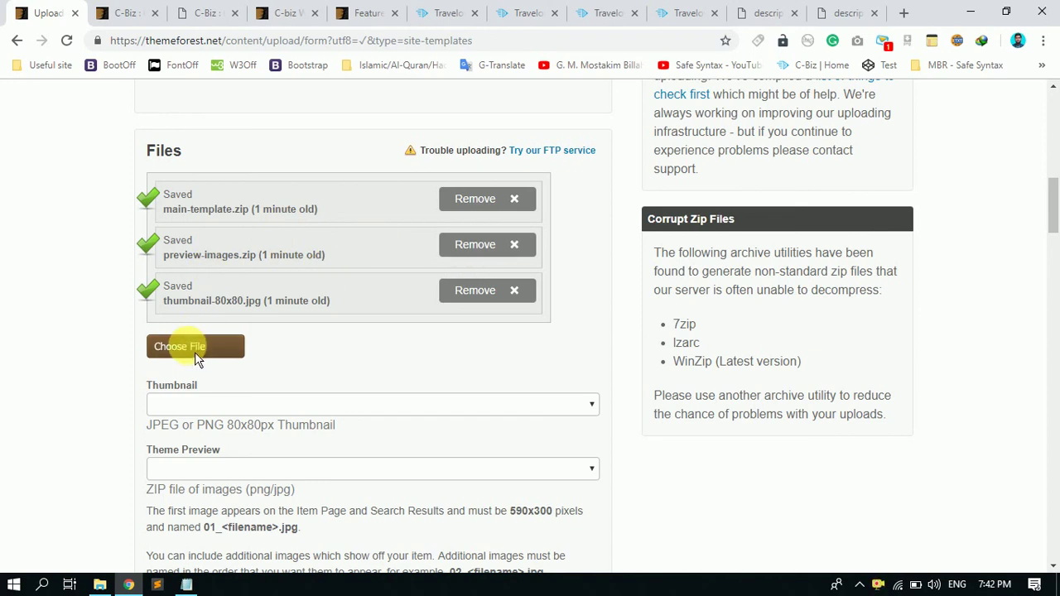
scroll(369, 360, down, 2)
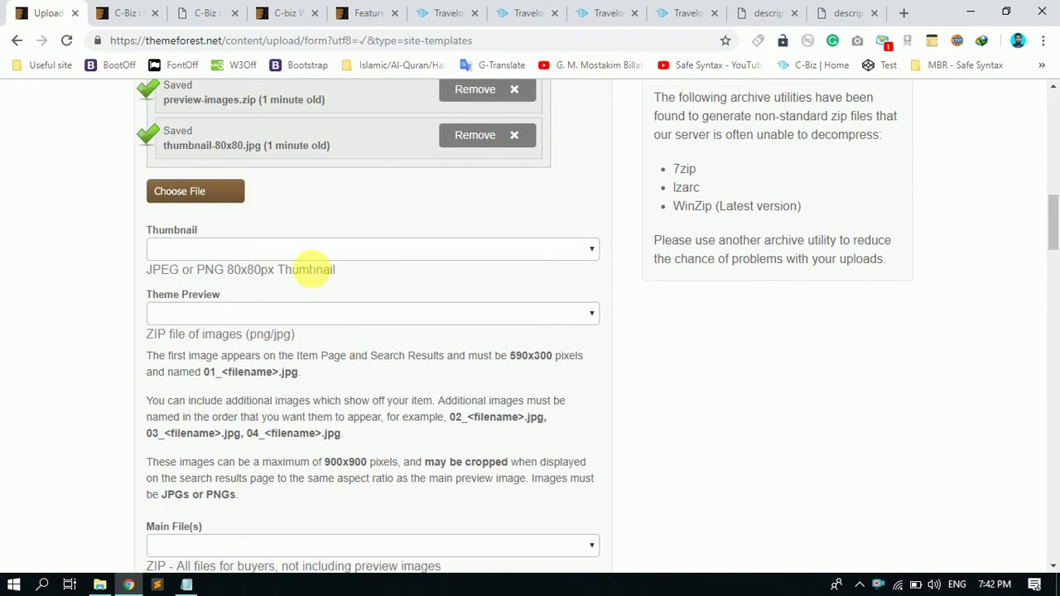
scroll(275, 299, up, 1)
scroll(275, 332, up, 1)
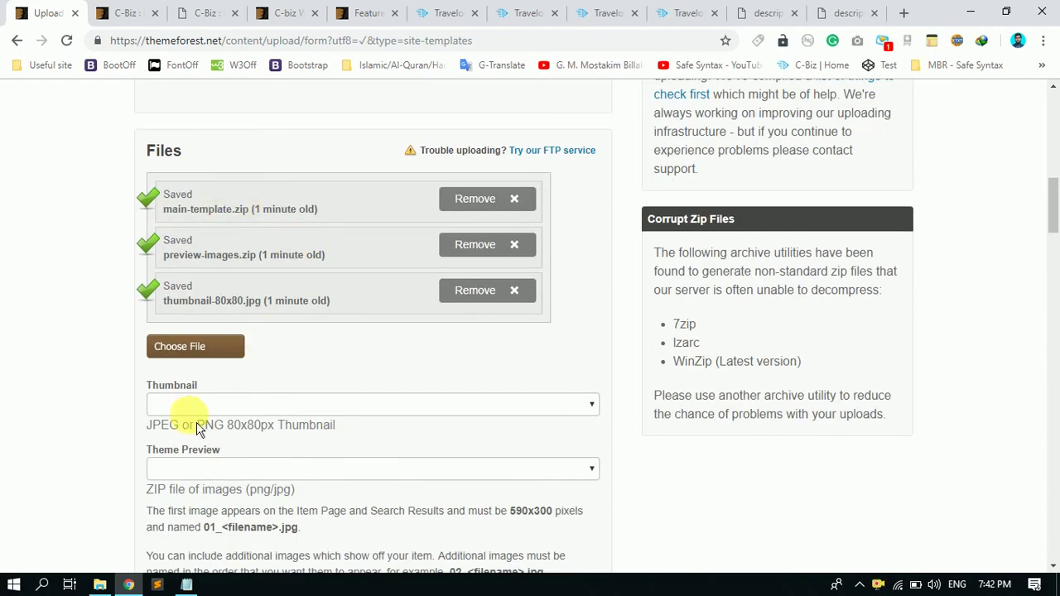
click(222, 406)
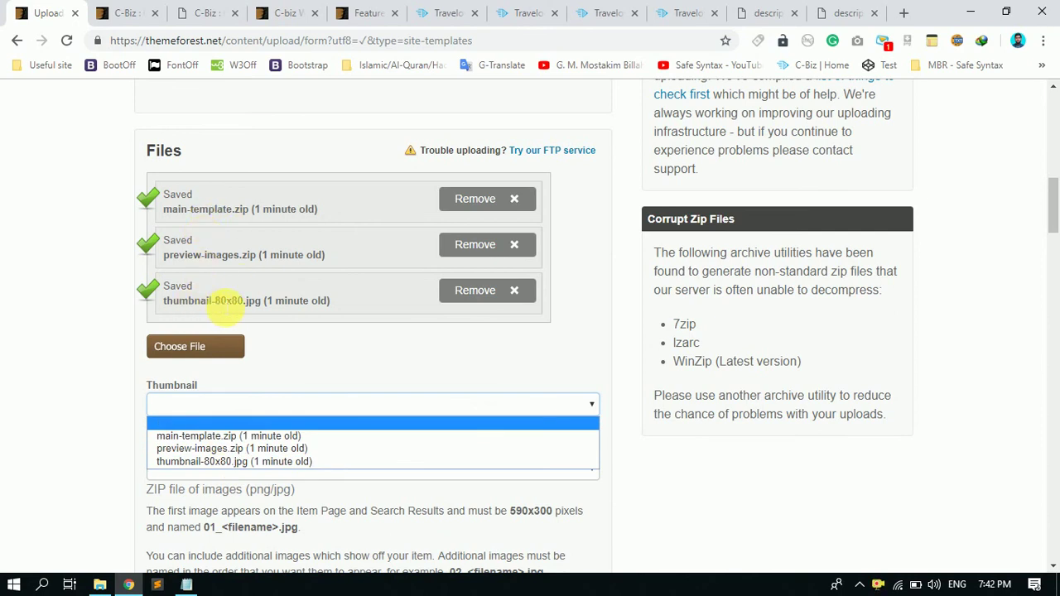
click(250, 462)
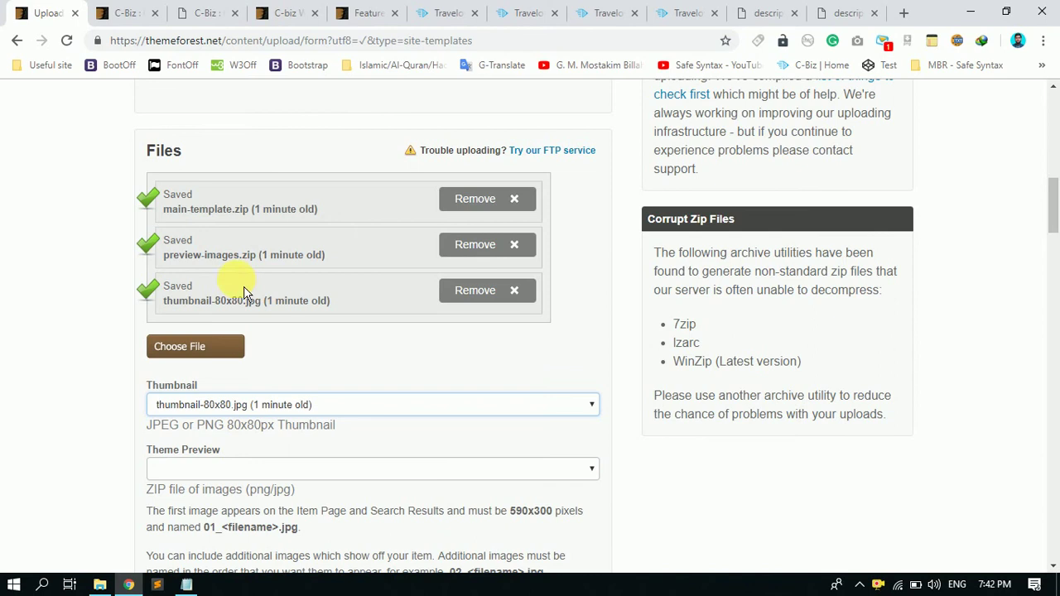
- Assign preview-images.zip as the item's Theme Preview
scroll(244, 292, down, 1)
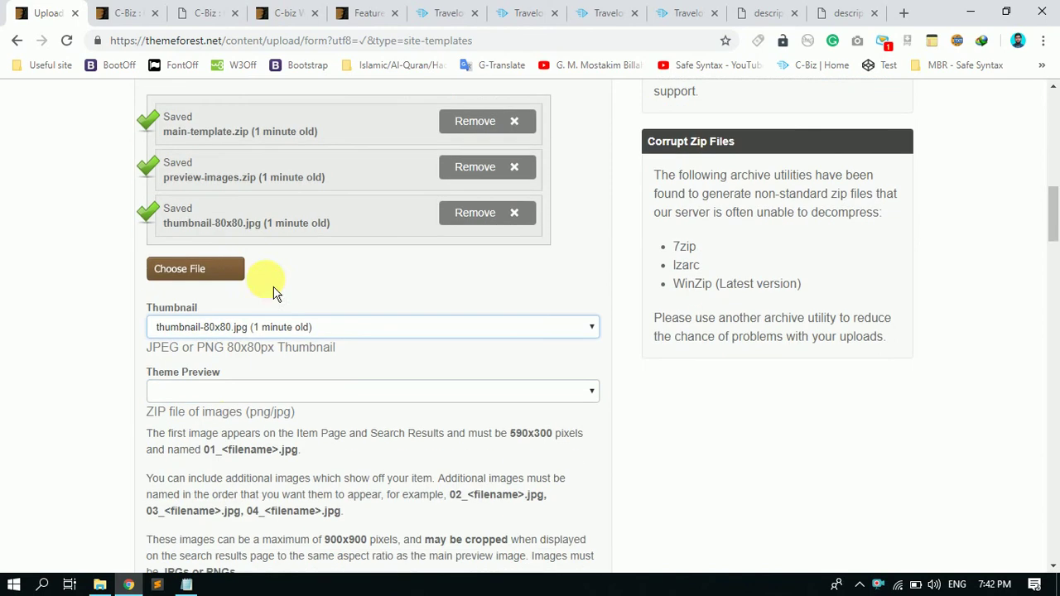
click(225, 395)
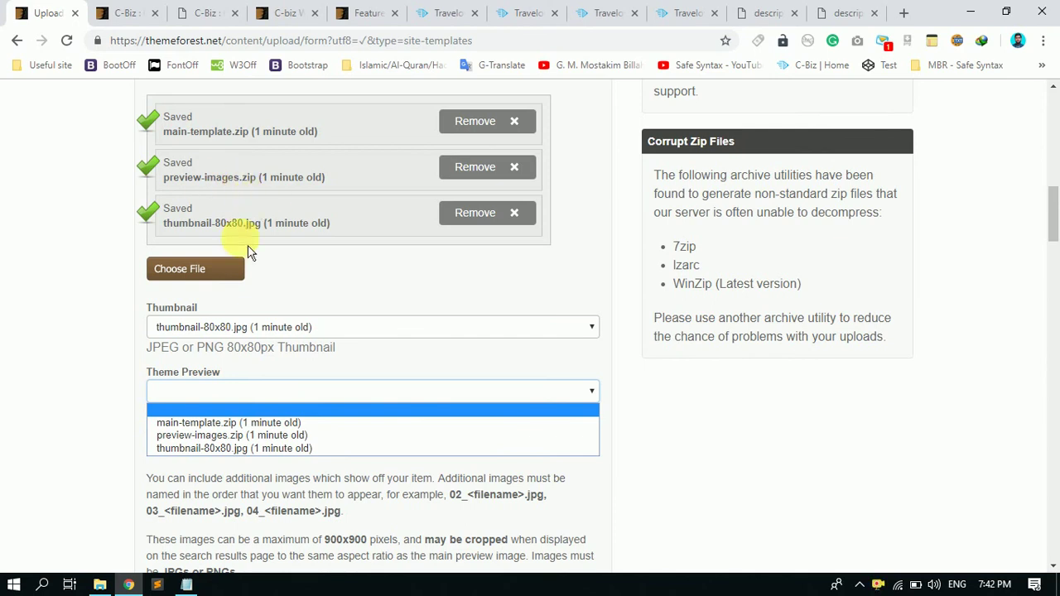
click(245, 436)
- Assign main-template.zip as the item's Main File(s)
scroll(273, 464, down, 2)
scroll(280, 445, down, 1)
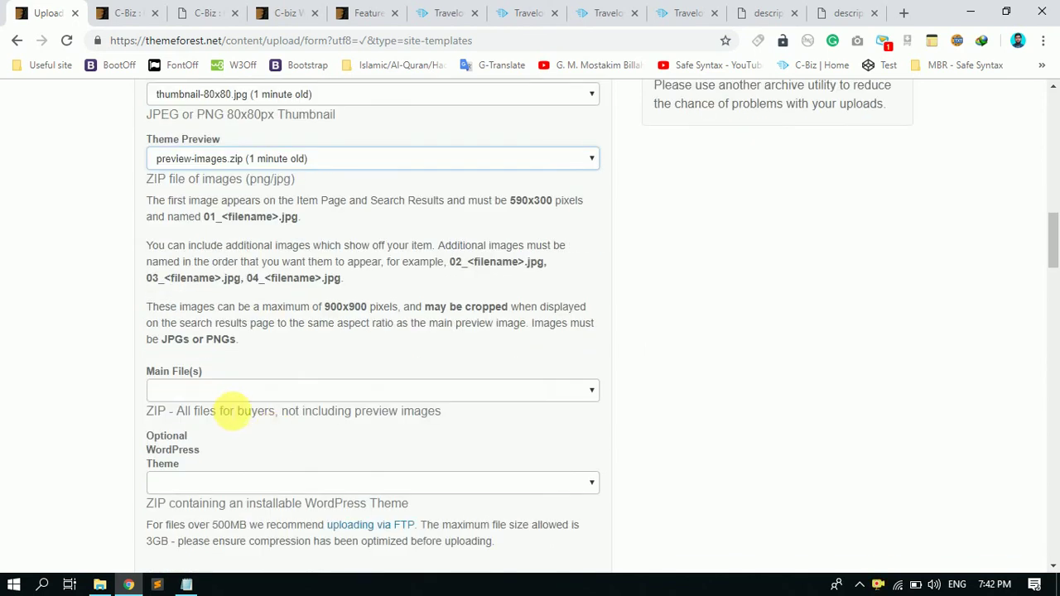
scroll(253, 256, up, 1)
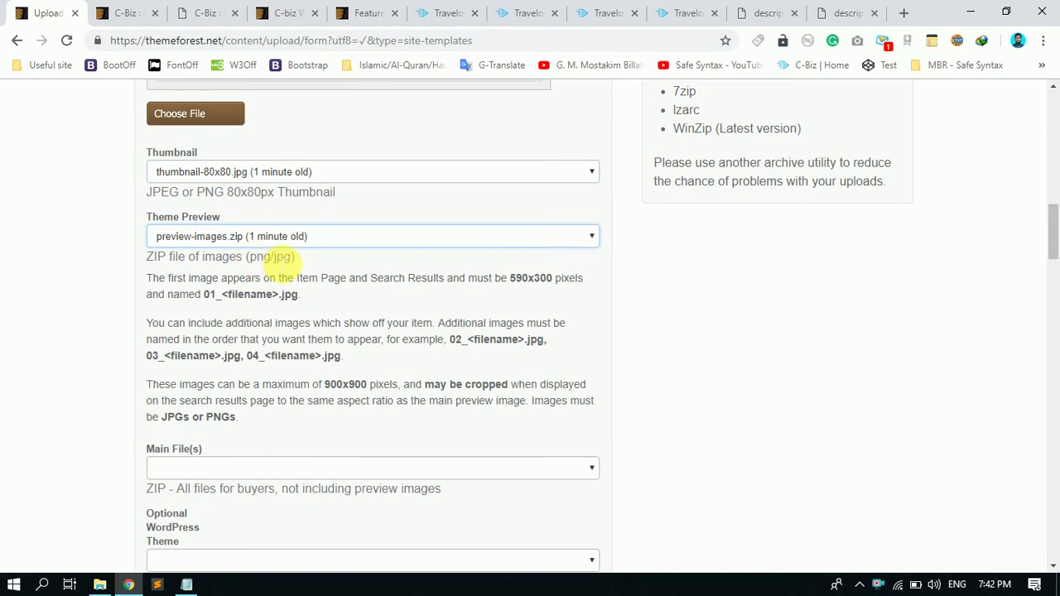
scroll(279, 265, down, 2)
scroll(343, 244, up, 1)
scroll(249, 344, down, 1)
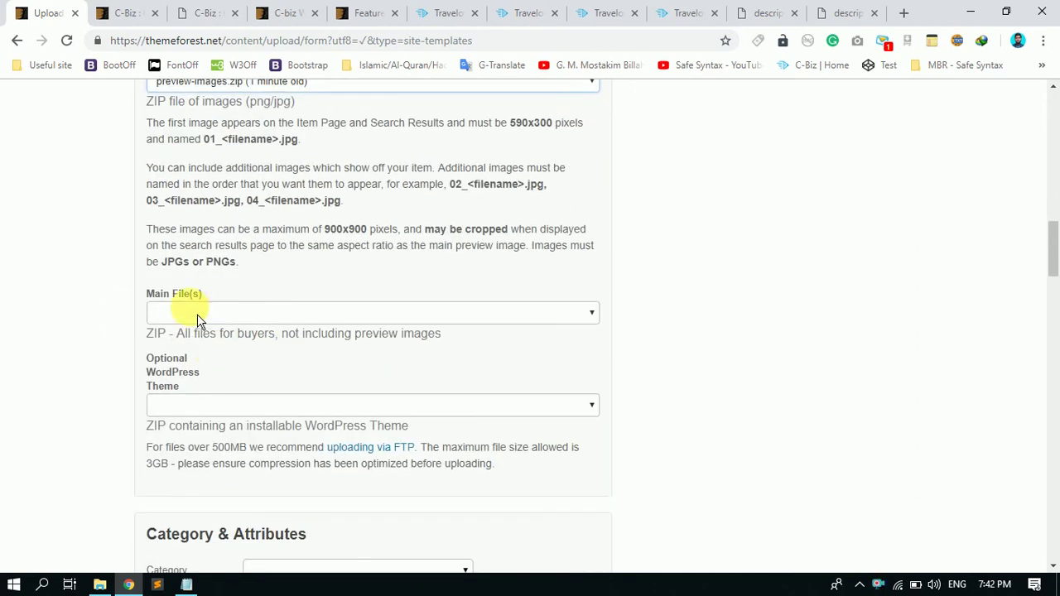
scroll(211, 306, up, 2)
scroll(249, 356, down, 2)
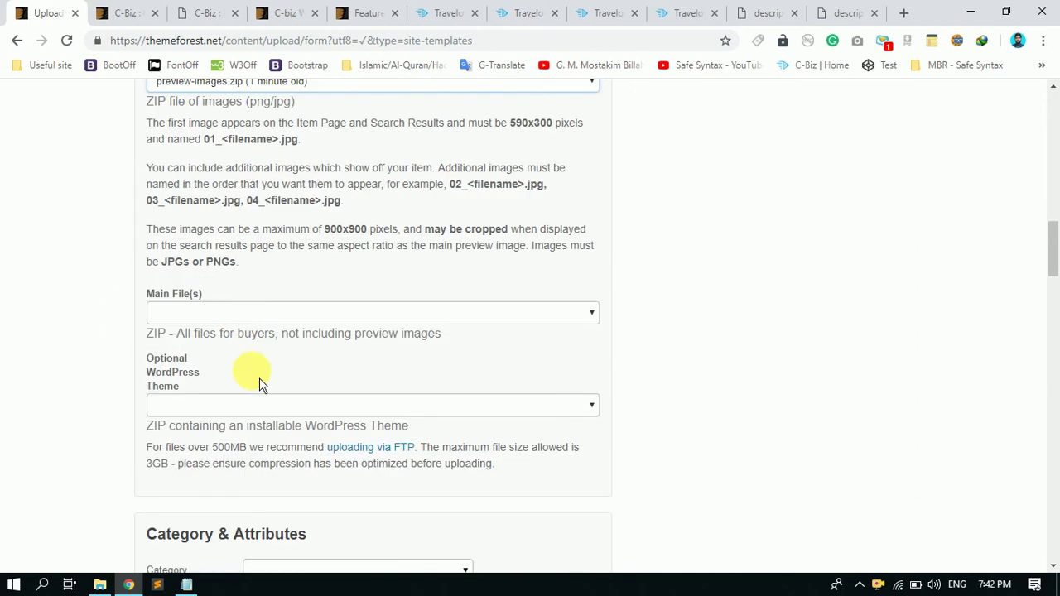
click(241, 314)
click(251, 333)
scroll(290, 279, up, 5)
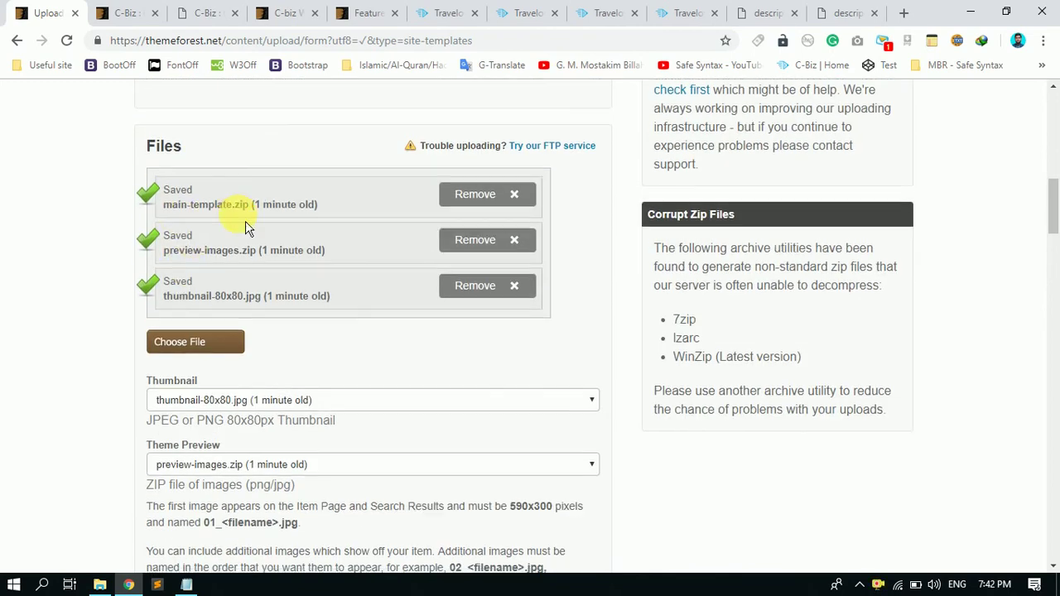
scroll(224, 215, down, 4)
click(257, 484)
click(241, 390)
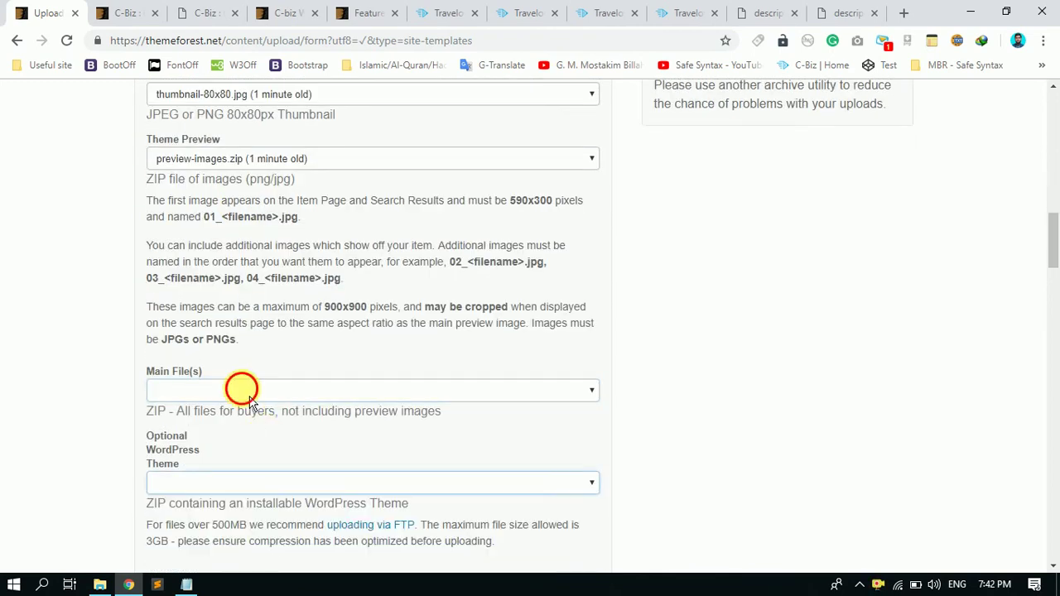
click(235, 393)
click(221, 422)
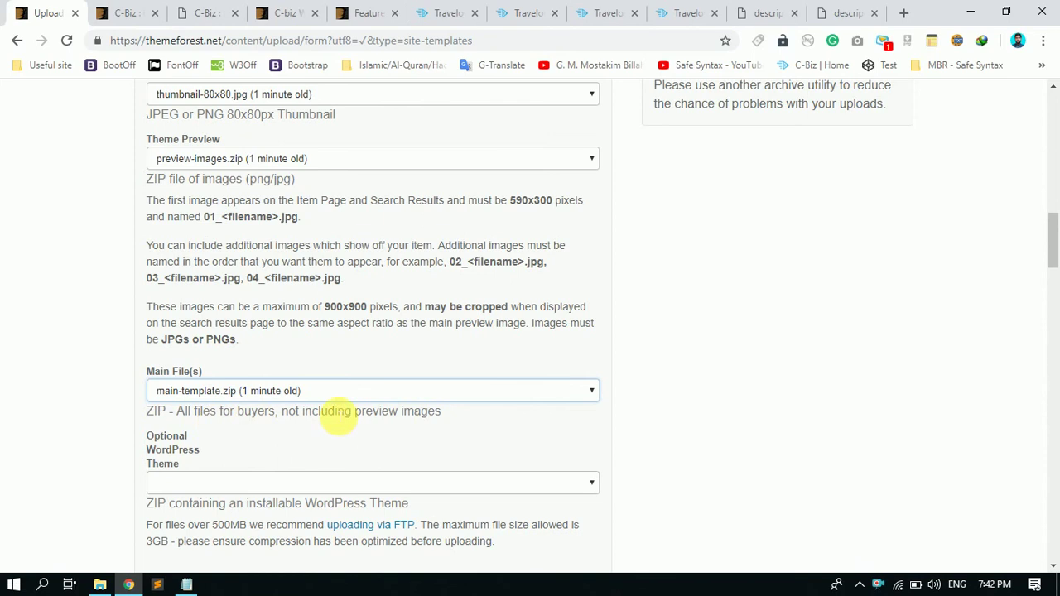
scroll(493, 414, down, 1)
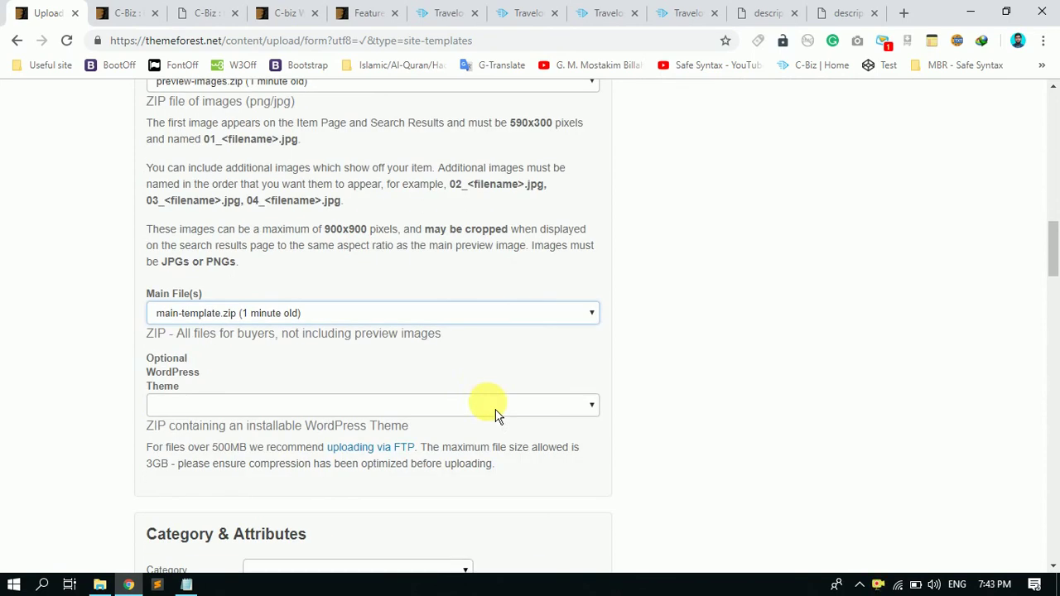
scroll(273, 358, down, 1)
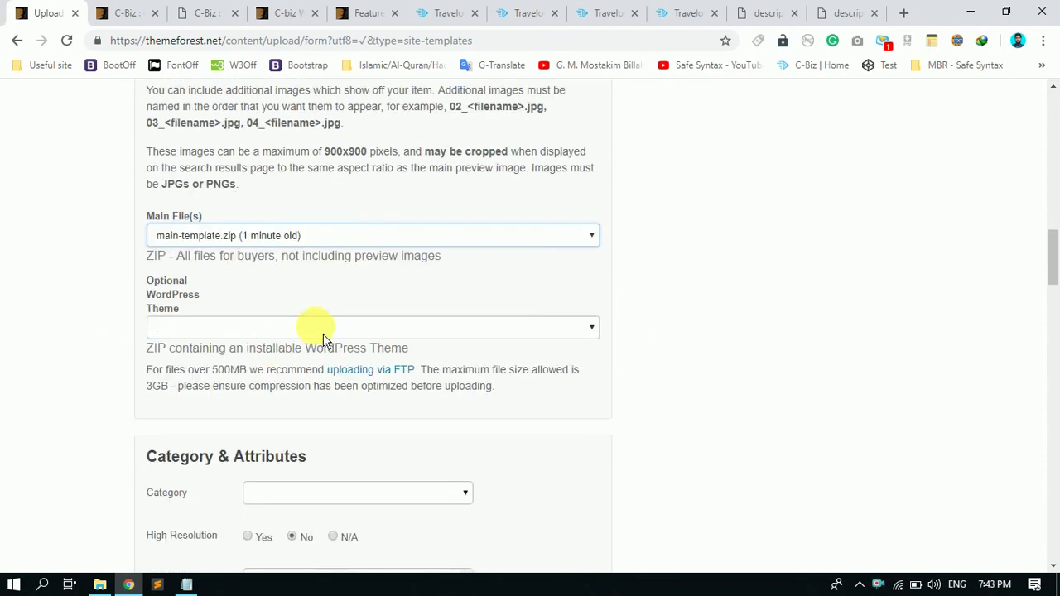
click(395, 340)
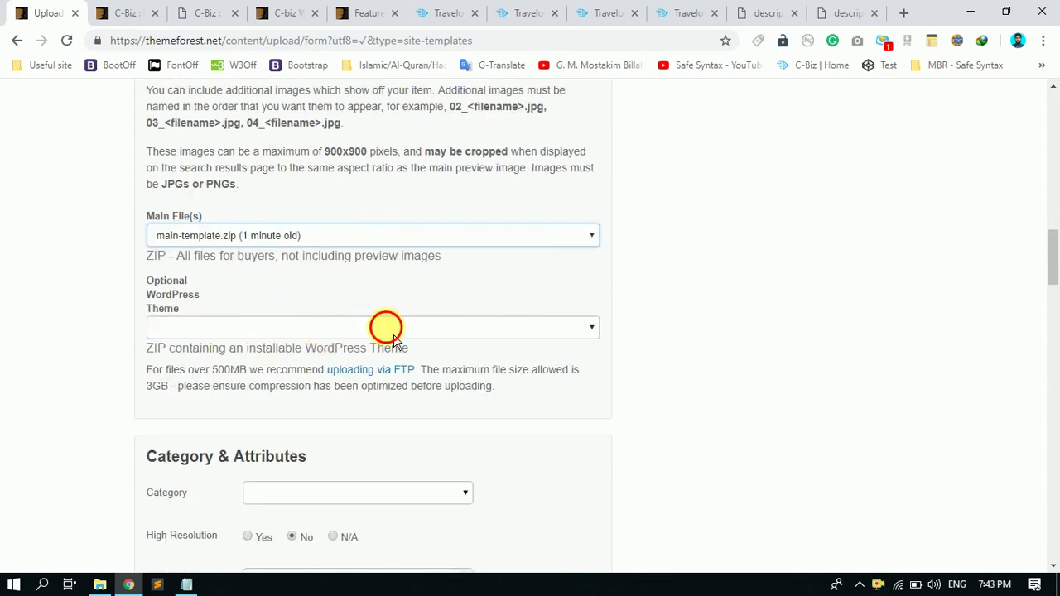
click(650, 340)
- Set the item's category to Travel under Retail and its High Resolution attribute to Yes
scroll(344, 315, down, 1)
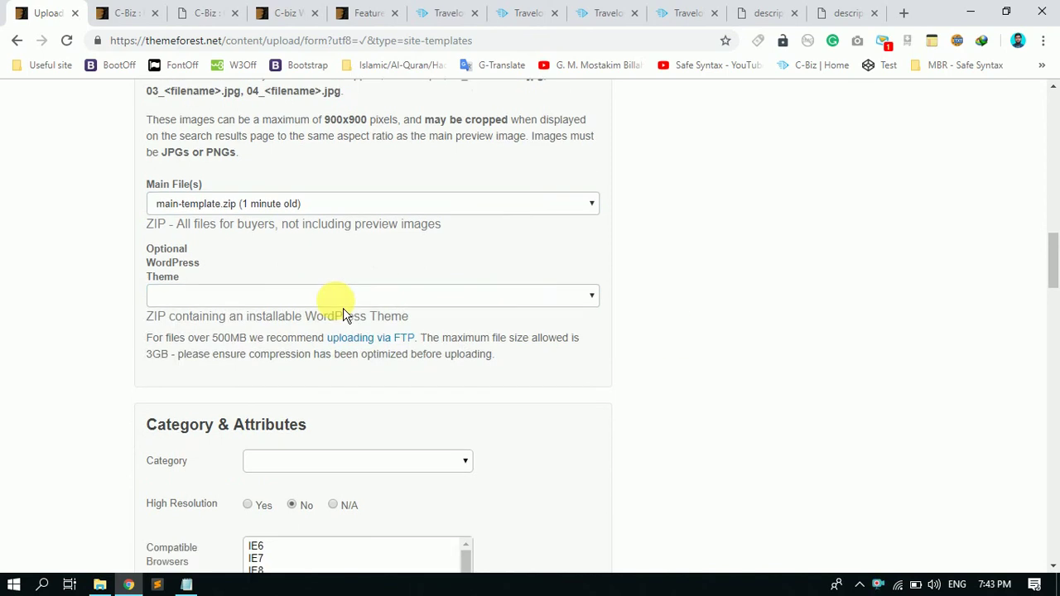
scroll(345, 315, down, 1)
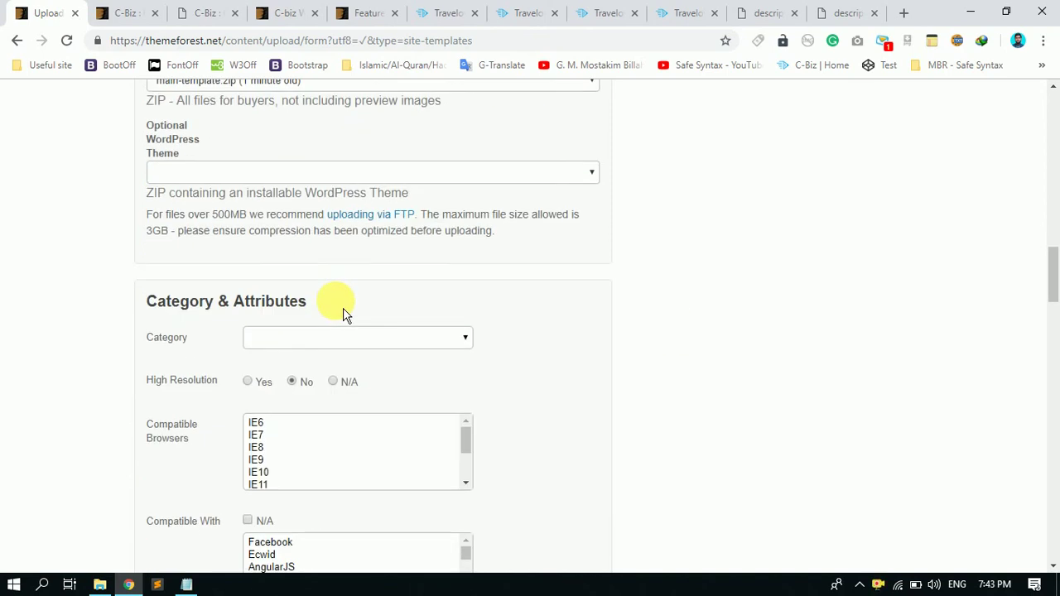
scroll(347, 306, down, 1)
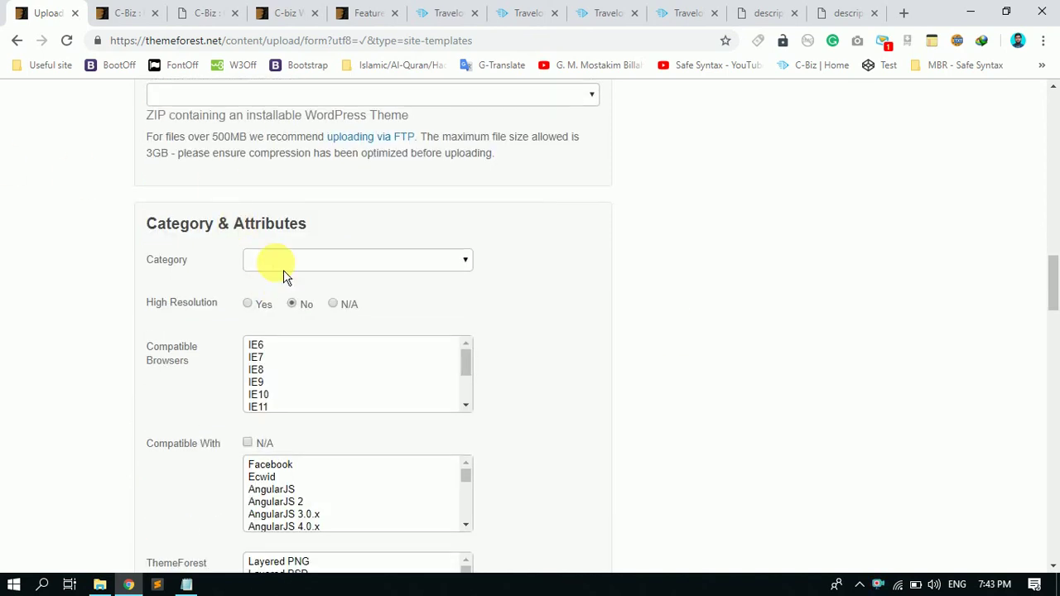
click(361, 263)
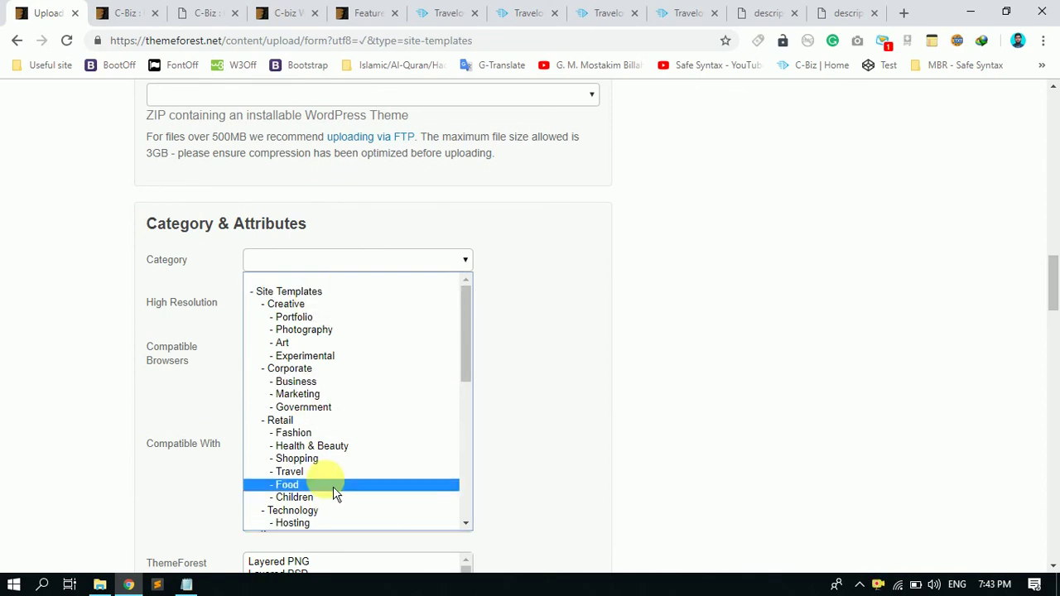
scroll(325, 495, down, 1)
scroll(307, 294, down, 10)
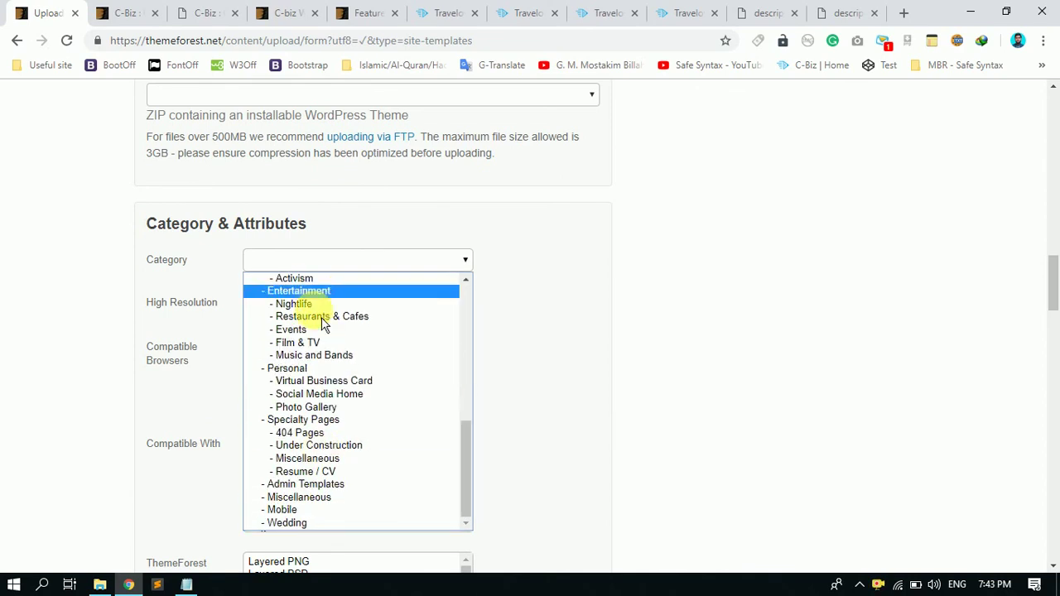
scroll(320, 306, up, 10)
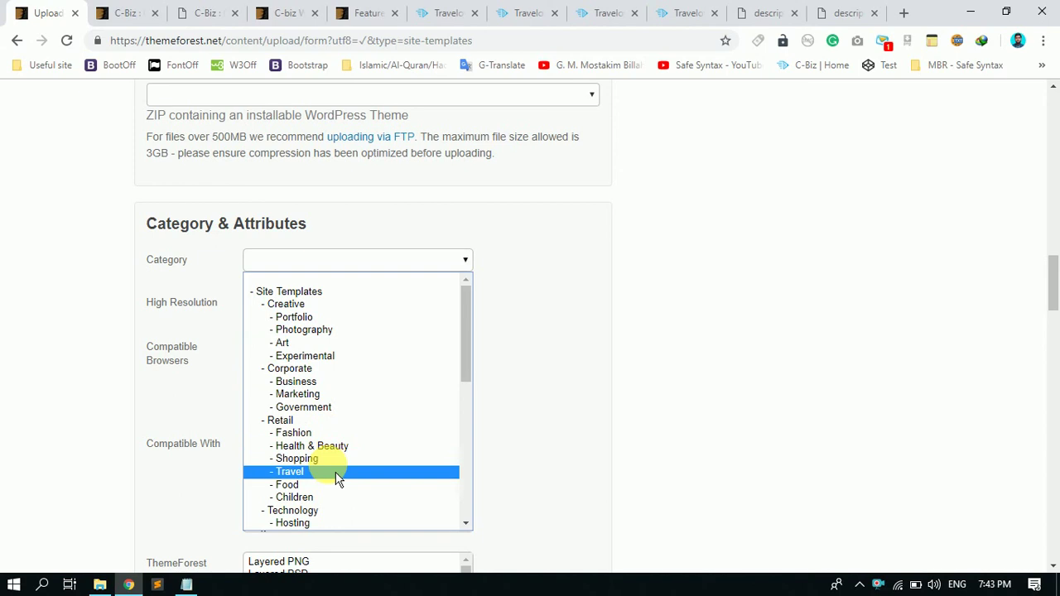
scroll(322, 439, down, 4)
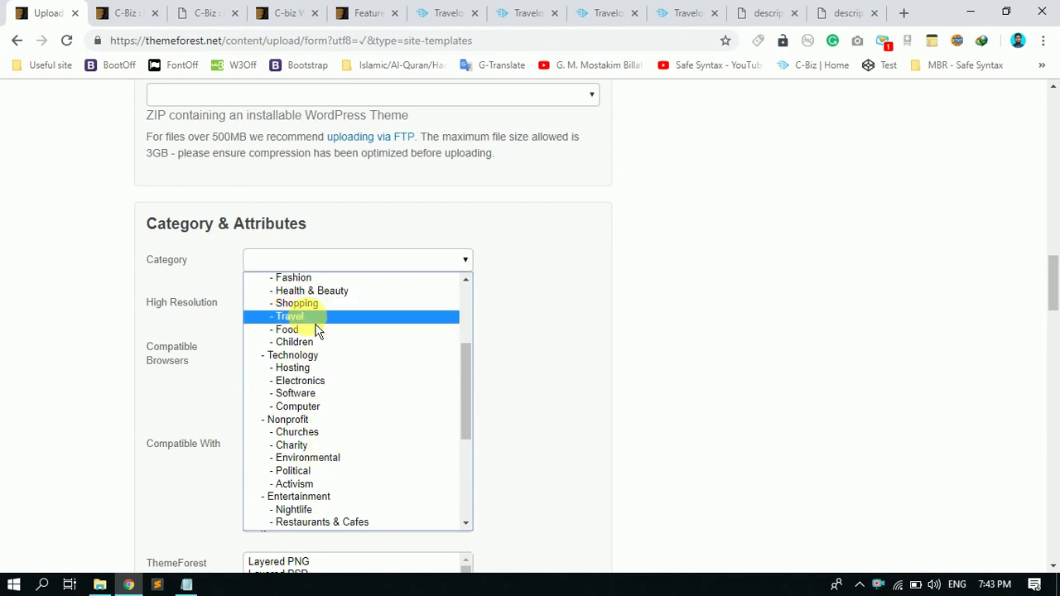
click(316, 323)
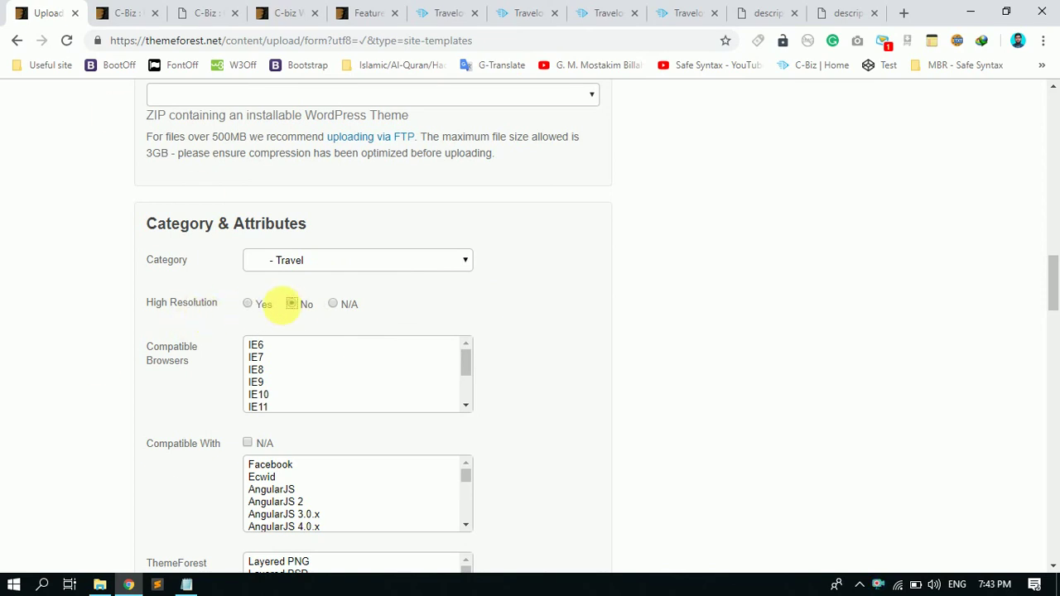
click(259, 315)
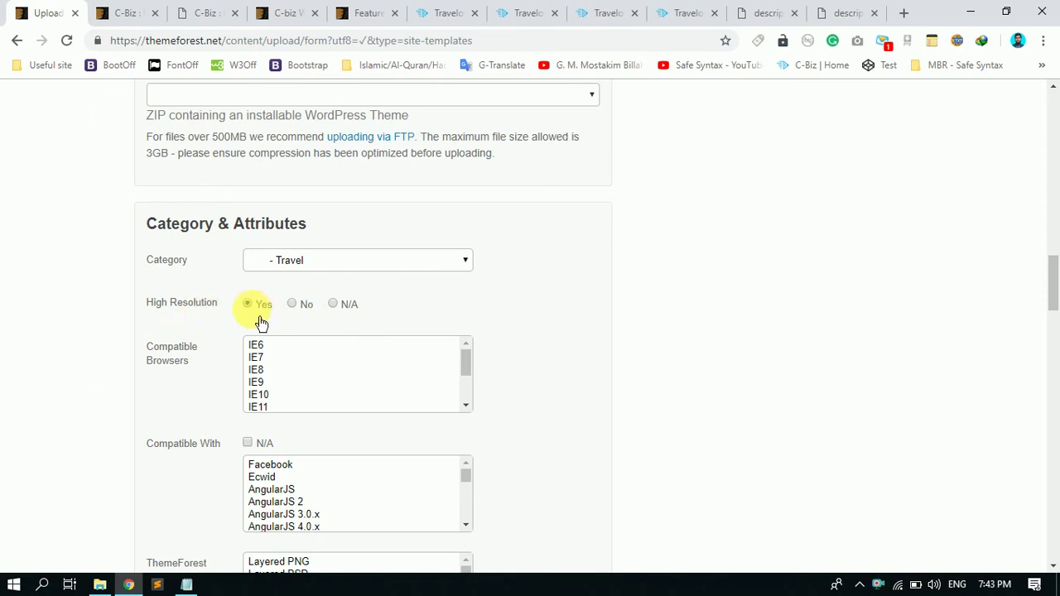
- Look through the browsers offered for the Compatible Browsers attribute
scroll(323, 356, down, 2)
scroll(293, 372, up, 2)
drag(168, 349, 184, 371)
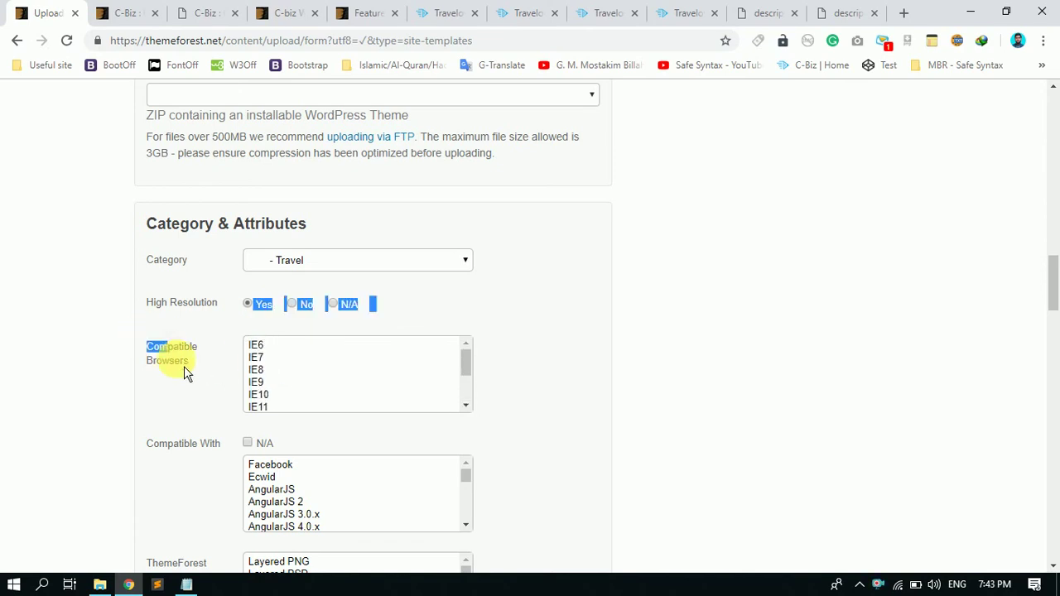
click(203, 377)
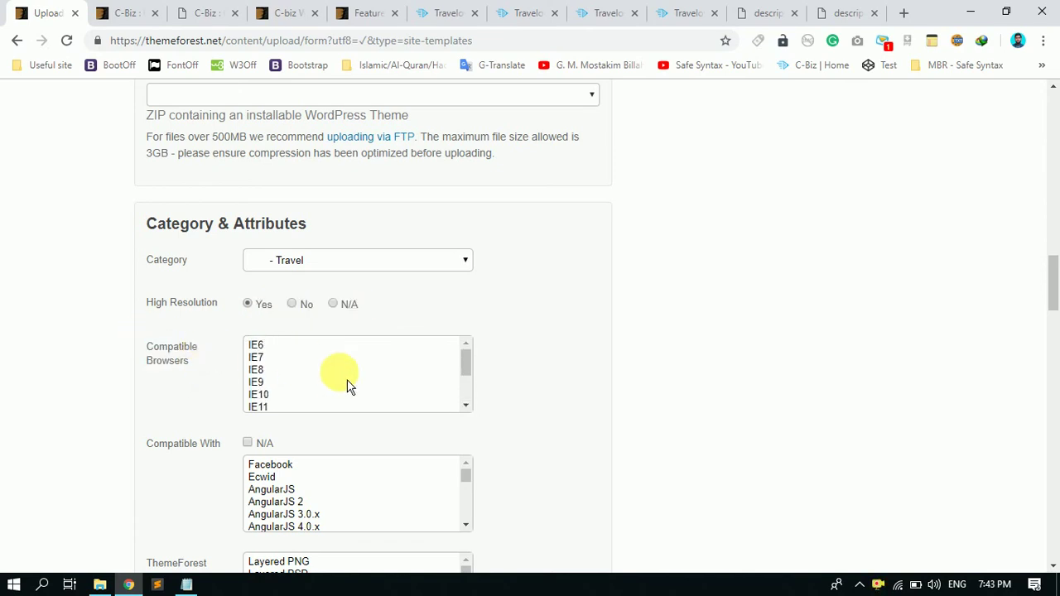
scroll(347, 383, down, 2)
scroll(828, 323, up, 3)
scroll(795, 350, down, 5)
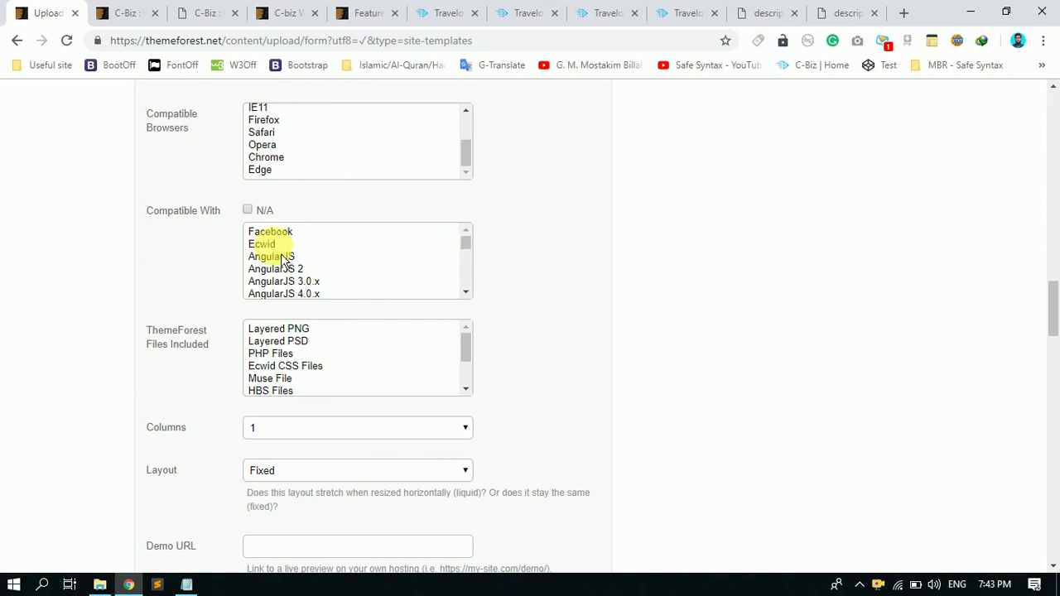
scroll(290, 269, up, 1)
drag(311, 203, 327, 258)
scroll(306, 223, up, 1)
scroll(305, 223, up, 1)
scroll(304, 215, up, 1)
scroll(343, 379, down, 1)
scroll(343, 378, up, 1)
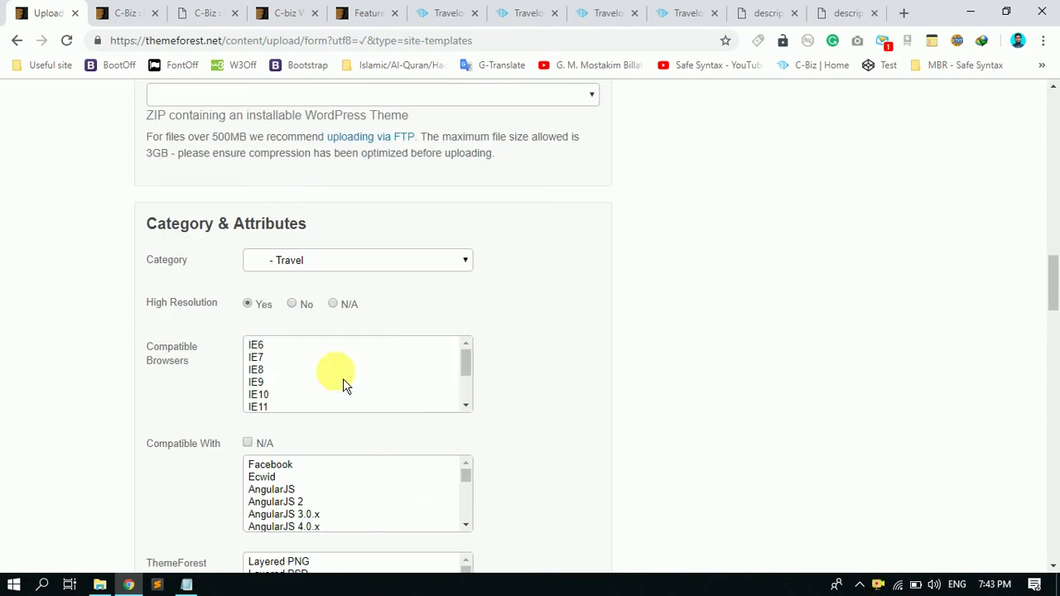
- Select IE10, IE11, Firefox, Safari, Opera, Chrome and Edge as the item's compatible browsers
click(285, 396)
scroll(289, 405, down, 4)
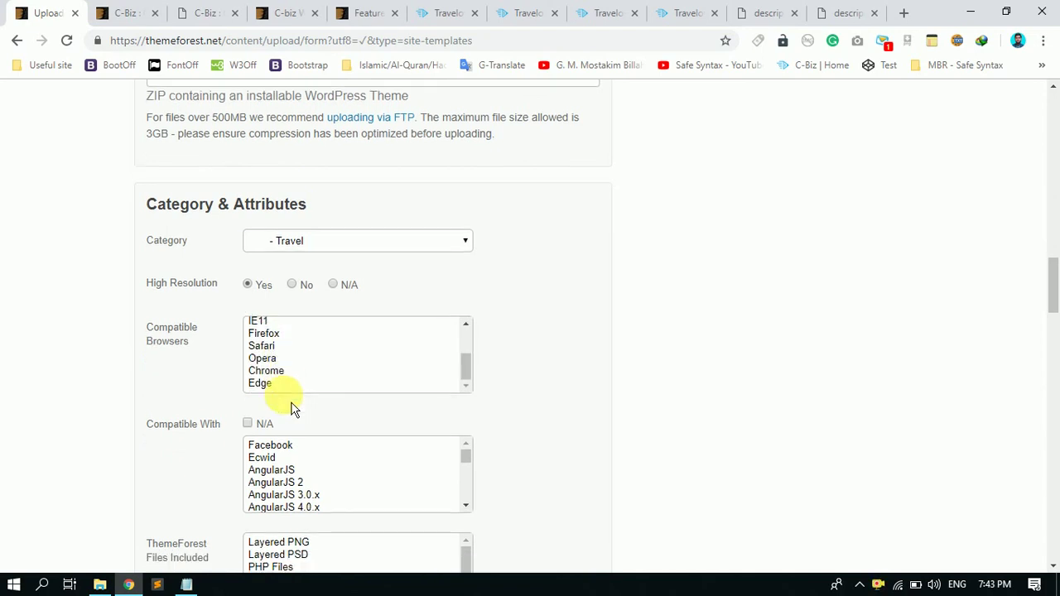
shift+click(279, 325)
key(shift+Up)
key(shift+Up)
key(shift+Up)
key(shift+Up)
key(shift+Up)
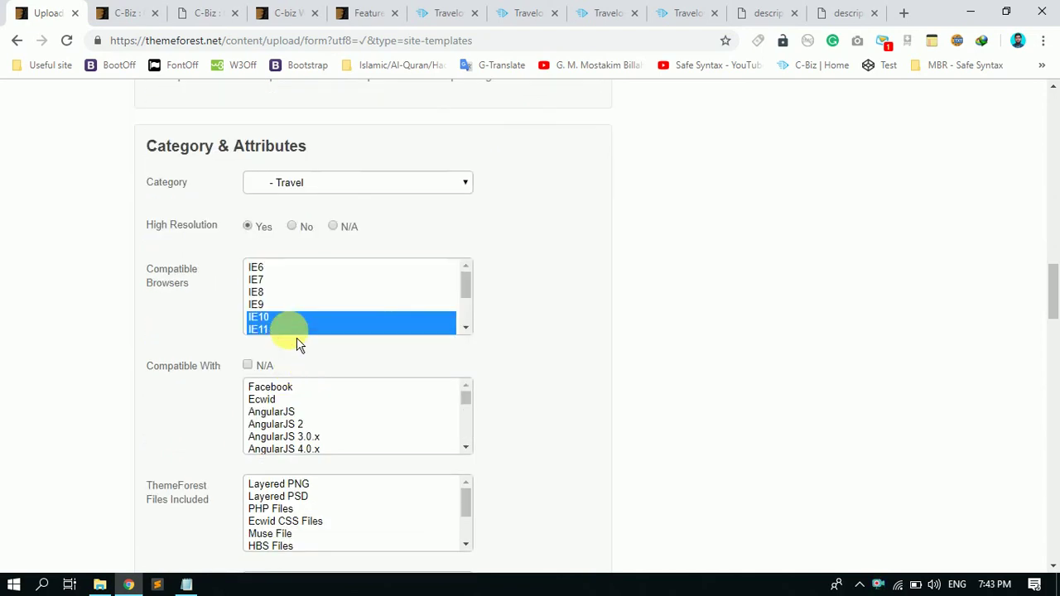
key(shift+Down)
key(shift+Down)
key(shift+Down)
key(shift+Down)
key(shift+Down)
scroll(279, 332, up, 2)
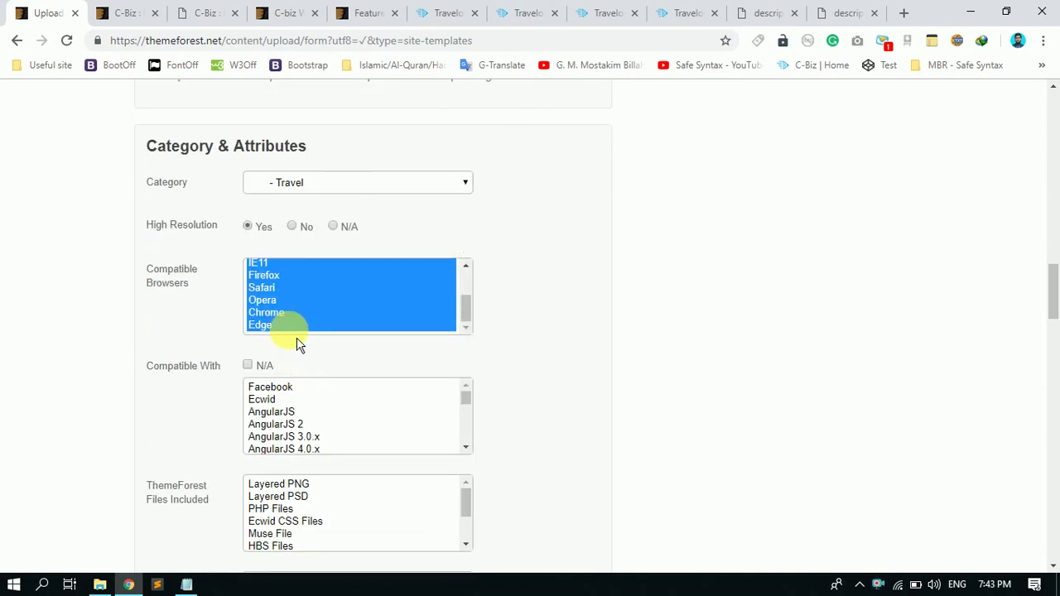
scroll(397, 332, down, 2)
scroll(346, 326, up, 1)
scroll(346, 326, down, 1)
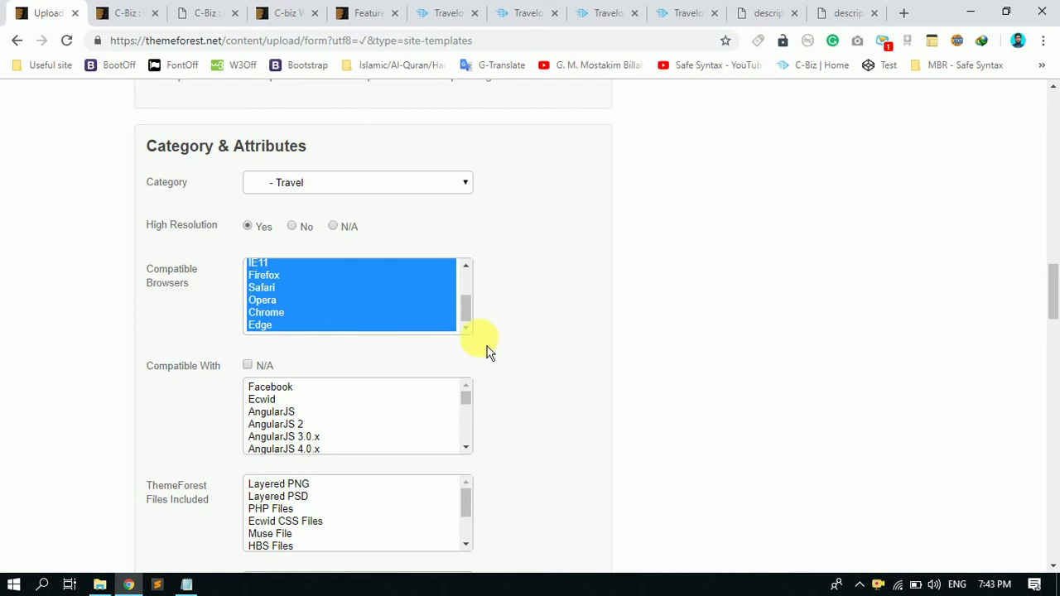
- Look through the Compatible With options and select Bootstrap 3.x for the item
scroll(493, 352, down, 2)
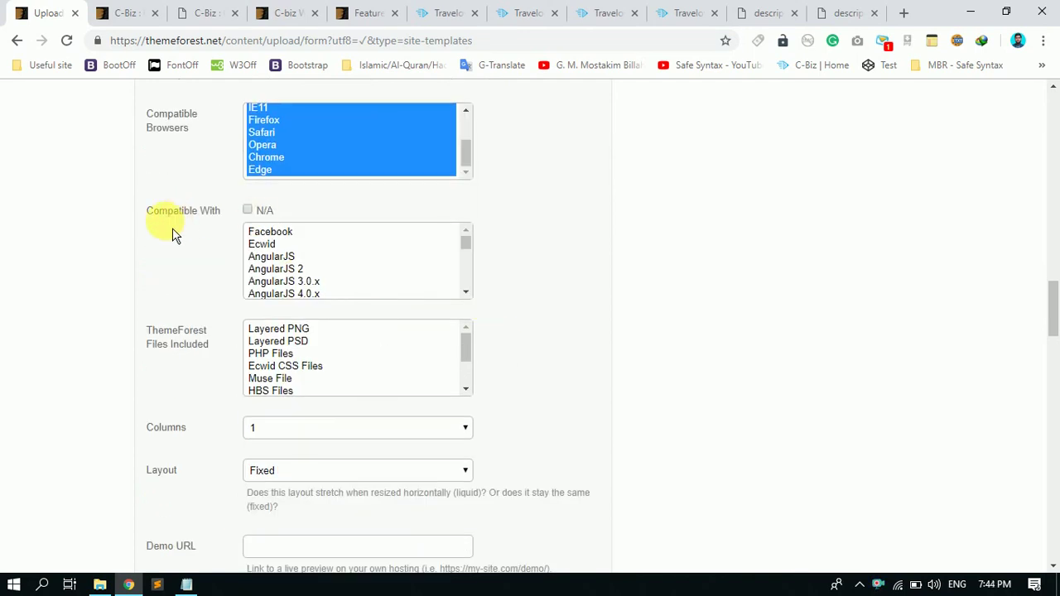
scroll(351, 274, down, 5)
scroll(333, 277, down, 2)
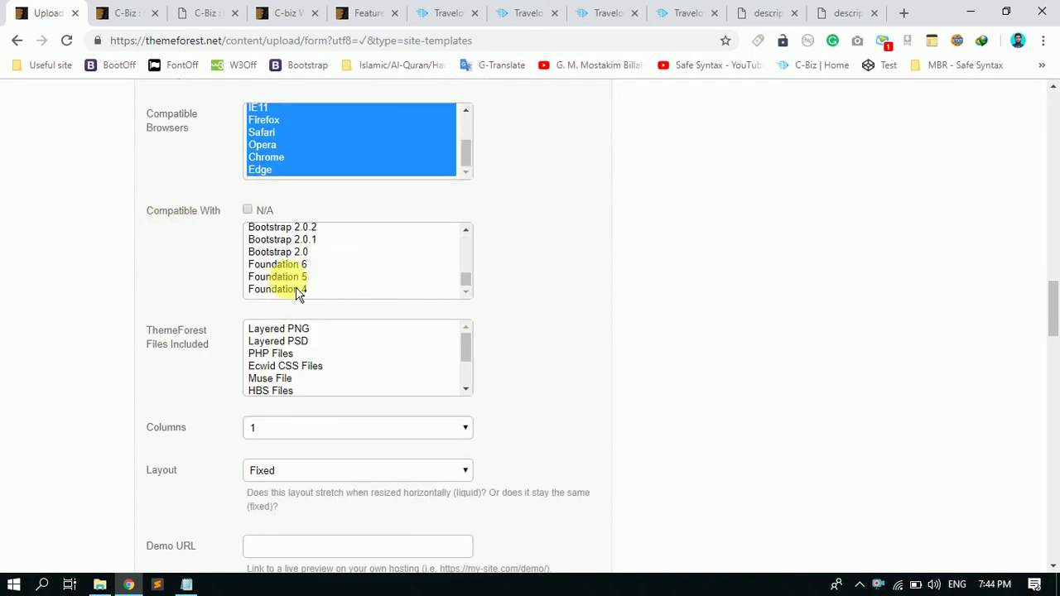
scroll(300, 286, up, 2)
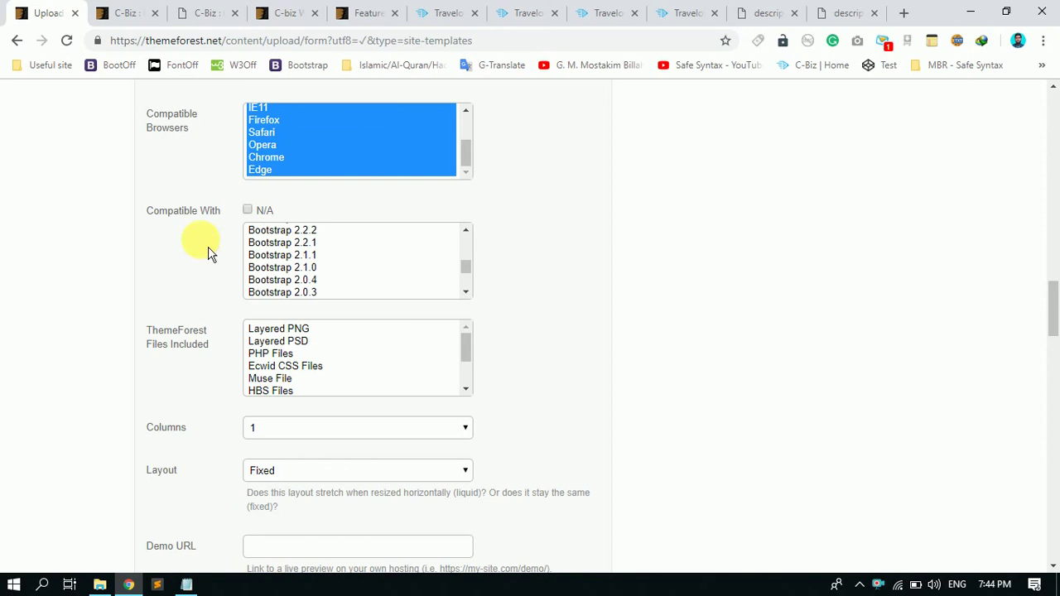
scroll(327, 297, up, 2)
click(306, 283)
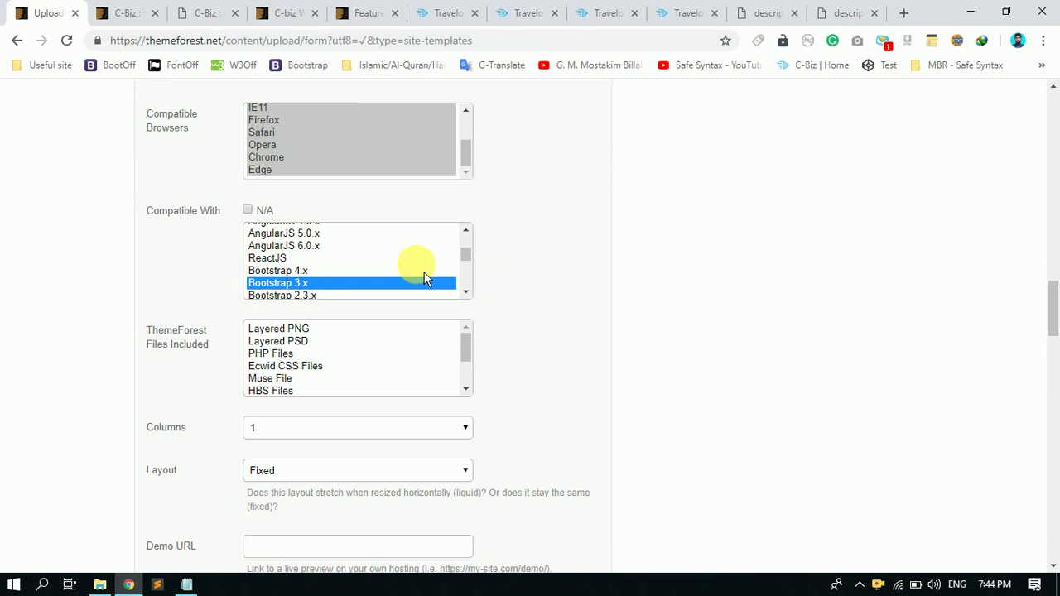
click(530, 282)
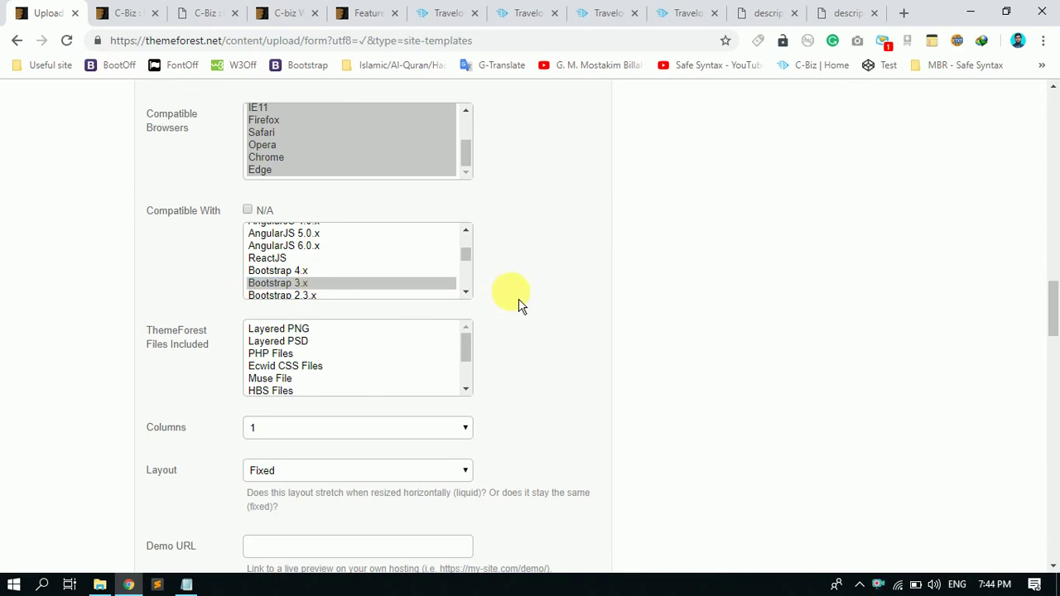
scroll(513, 298, down, 1)
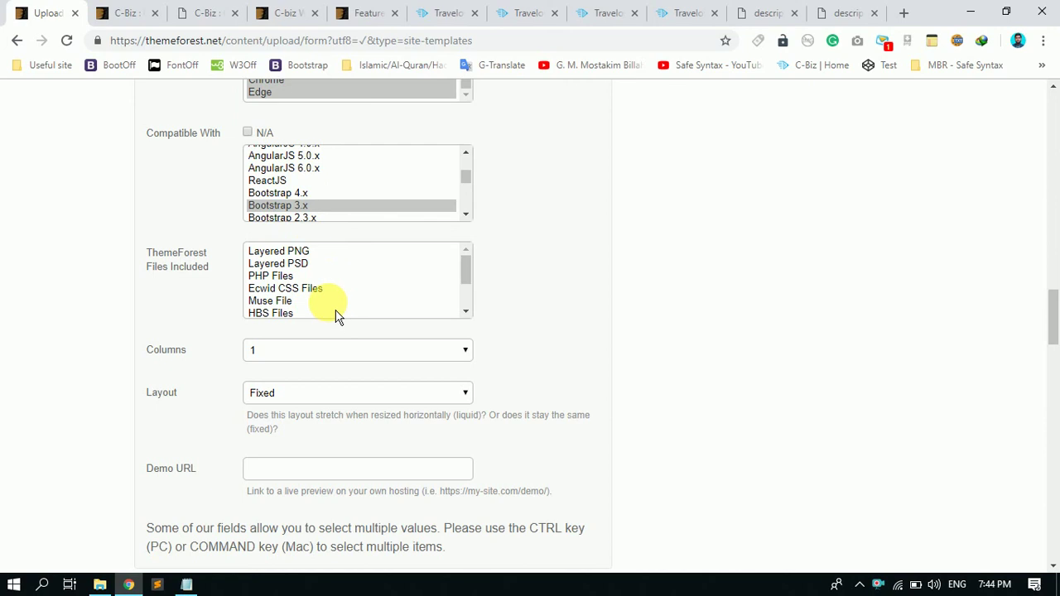
- Select HTML Files, CSS Files and JS Files as the ThemeForest files included with the item
scroll(333, 282, down, 1)
scroll(333, 279, down, 1)
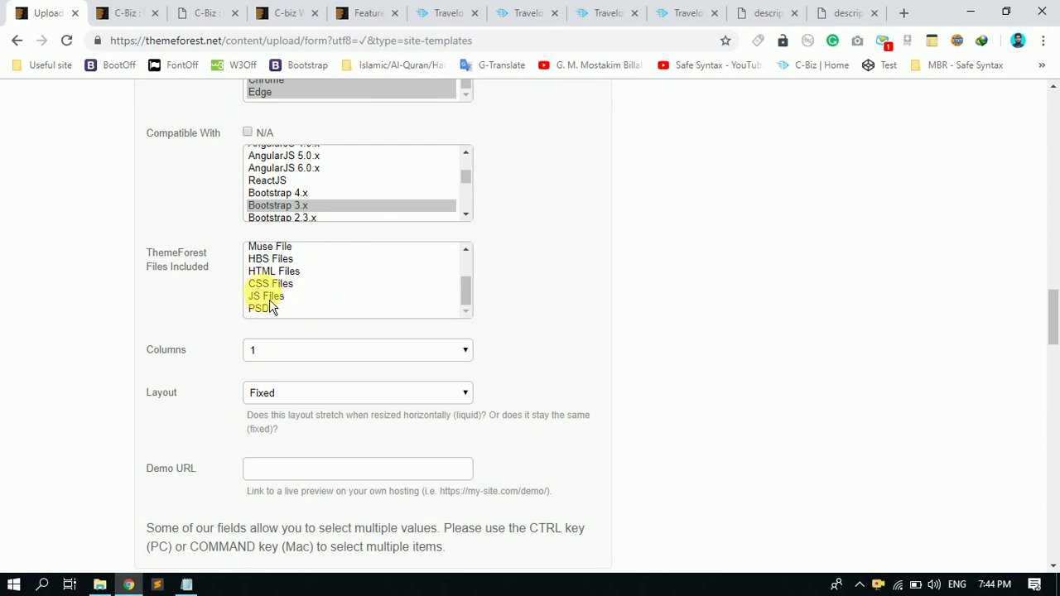
click(269, 299)
ctrl+click(288, 283)
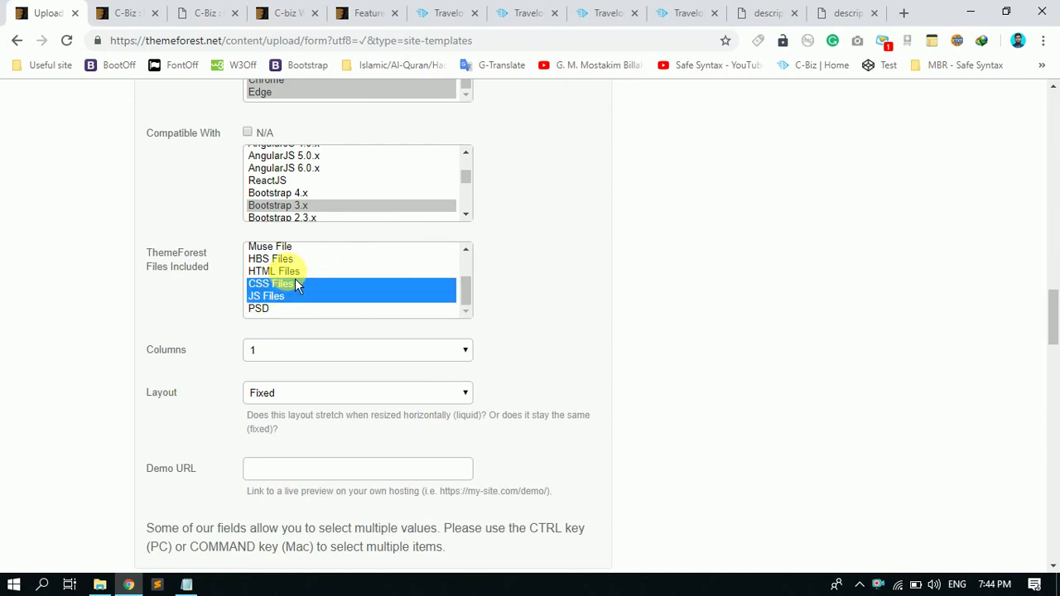
click(295, 276)
shift+click(282, 298)
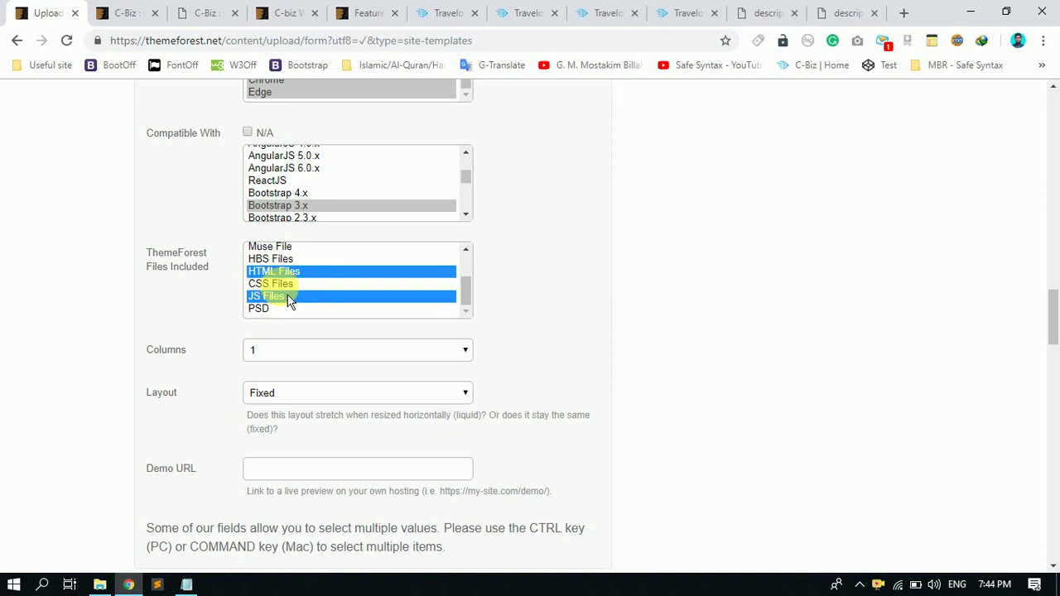
scroll(350, 303, up, 1)
scroll(328, 297, down, 1)
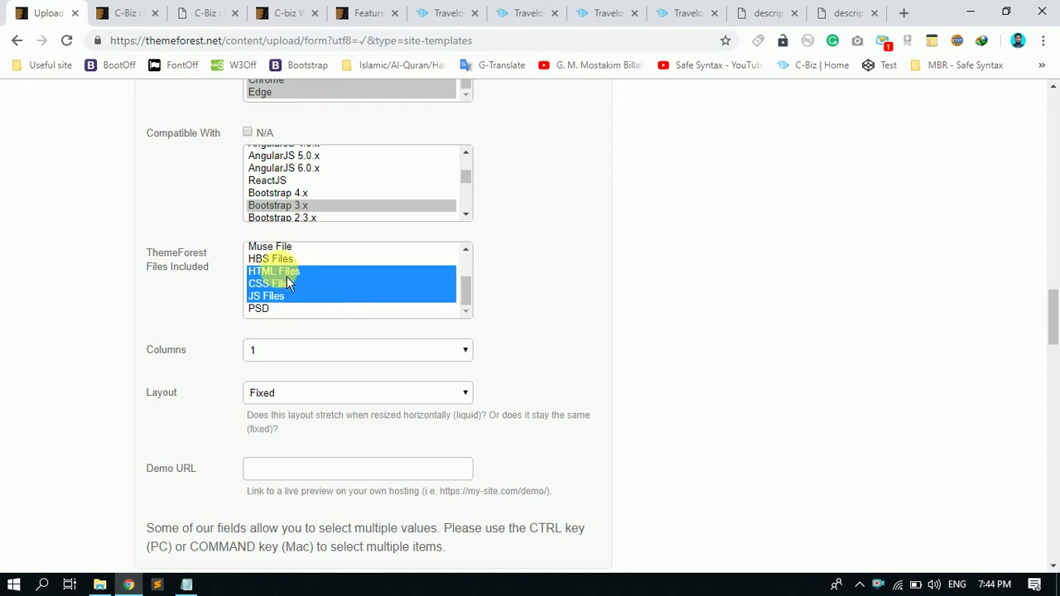
- Add PHP Files to the included file types while keeping the HTML, CSS and JS selections
scroll(288, 284, up, 1)
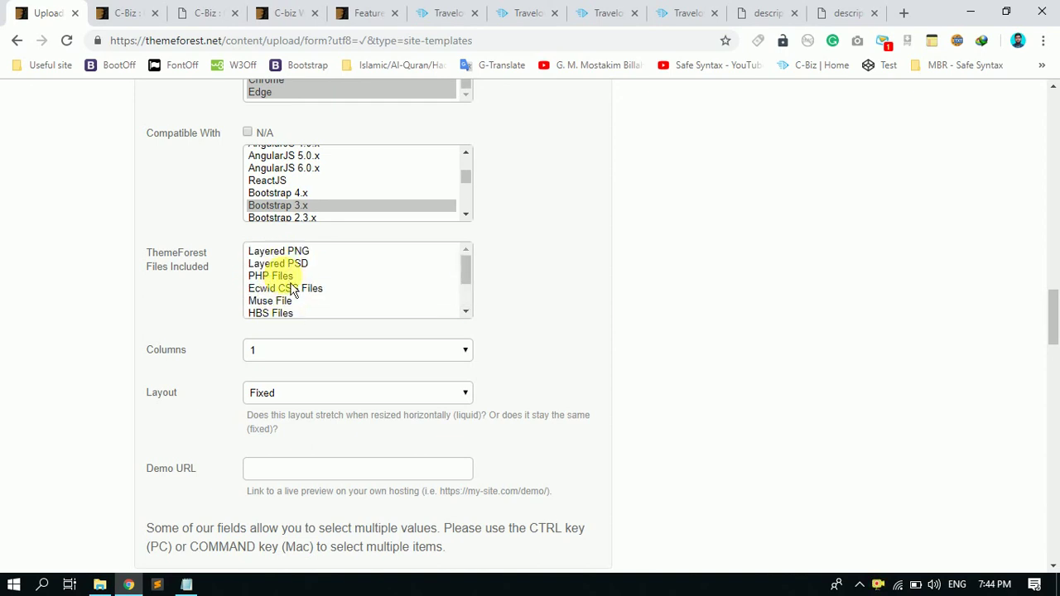
click(282, 276)
scroll(355, 290, up, 1)
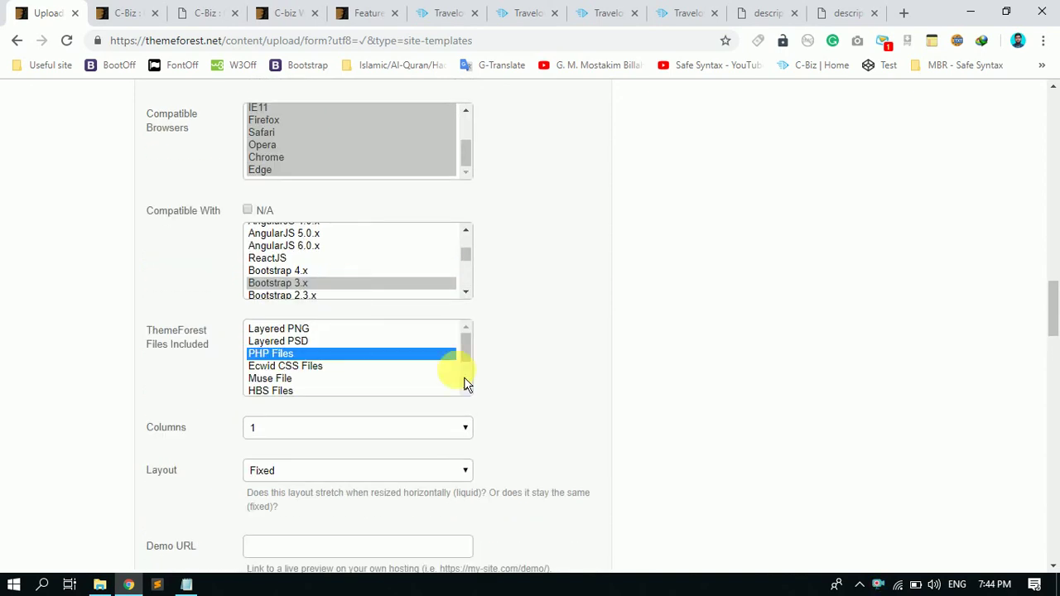
mouse_move(469, 348)
mouse_down()
mouse_move(474, 384)
mouse_move(466, 339)
mouse_move(464, 374)
mouse_move(453, 346)
mouse_up()
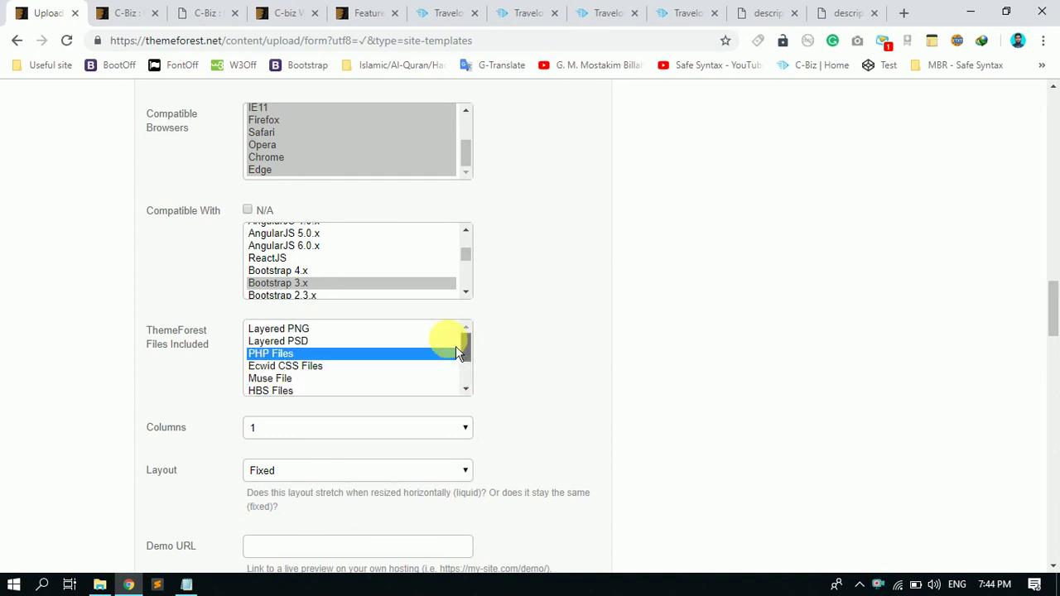
scroll(497, 377, down, 2)
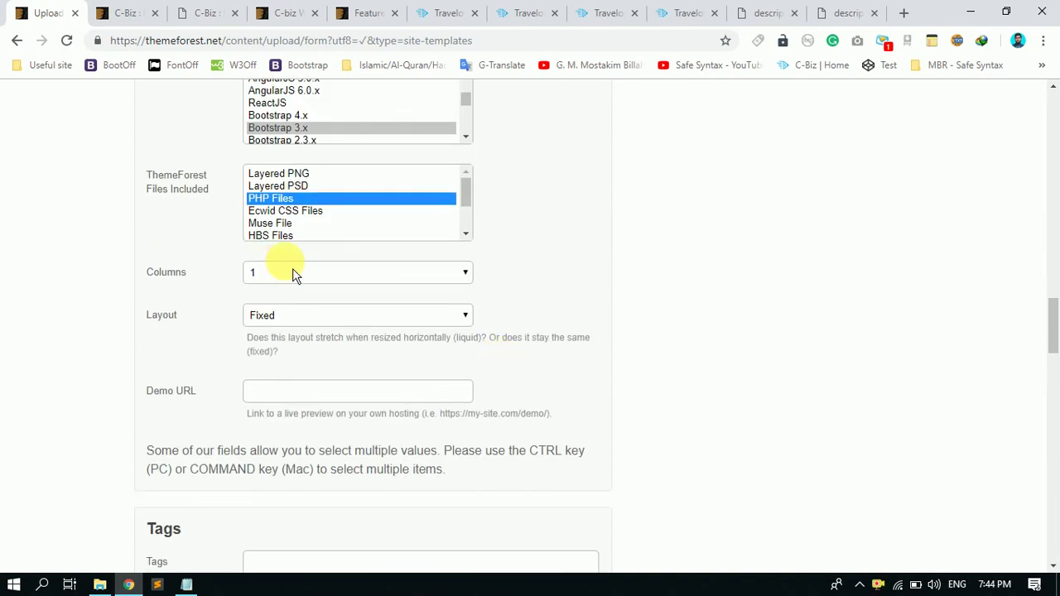
scroll(350, 224, down, 1)
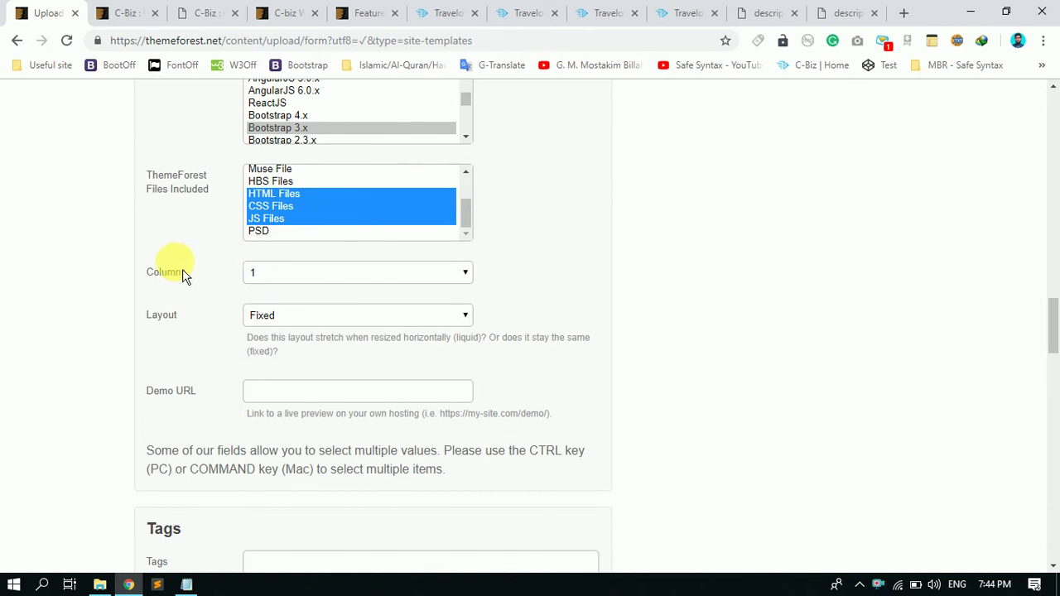
- Set the item's Columns attribute to 4+
scroll(260, 277, down, 1)
click(347, 203)
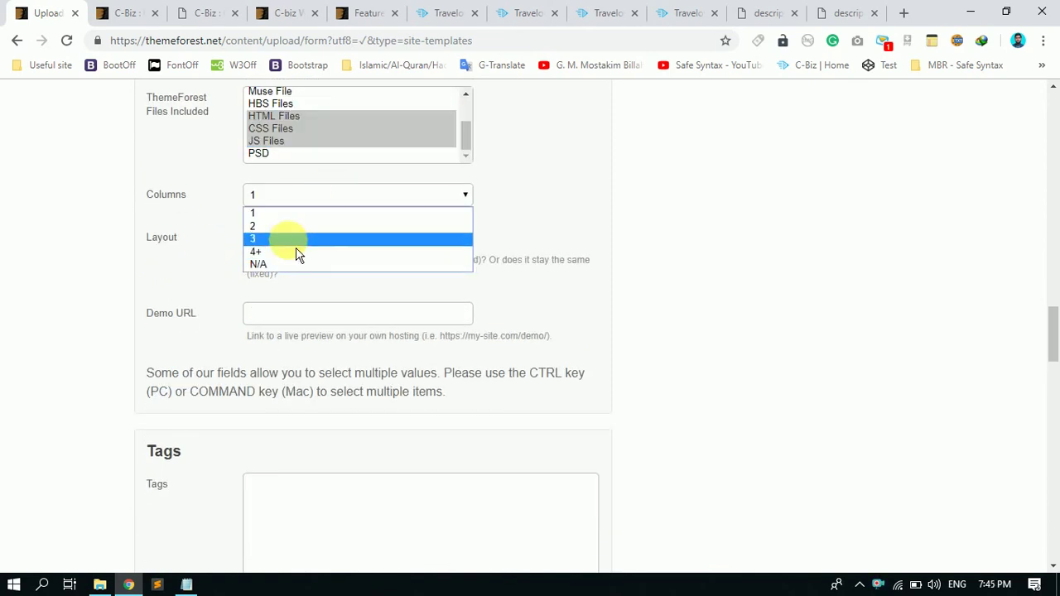
click(273, 251)
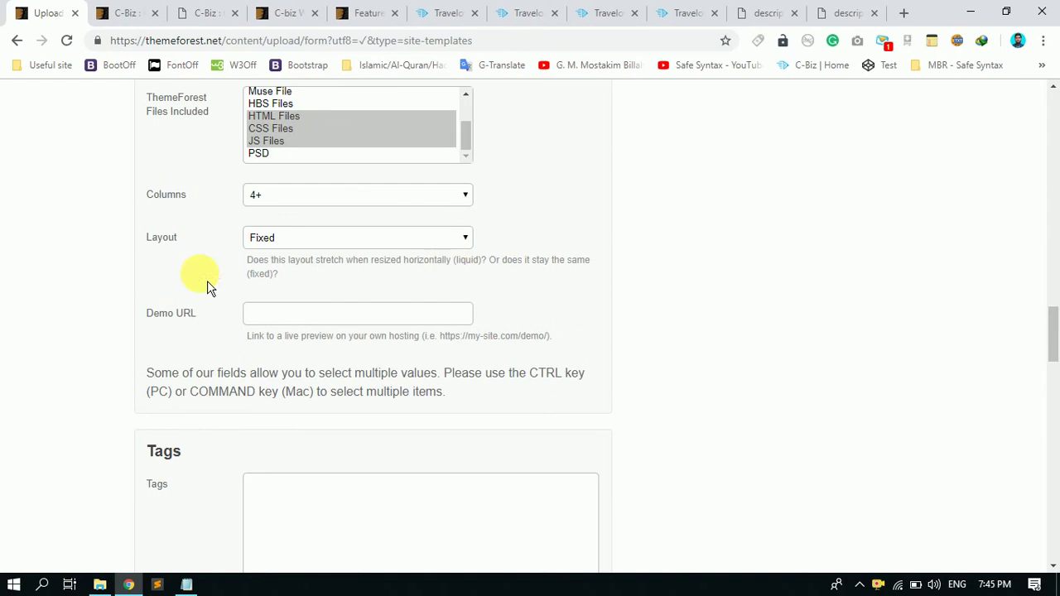
- Look through the Layout options and set the item's layout to Responsive
click(351, 244)
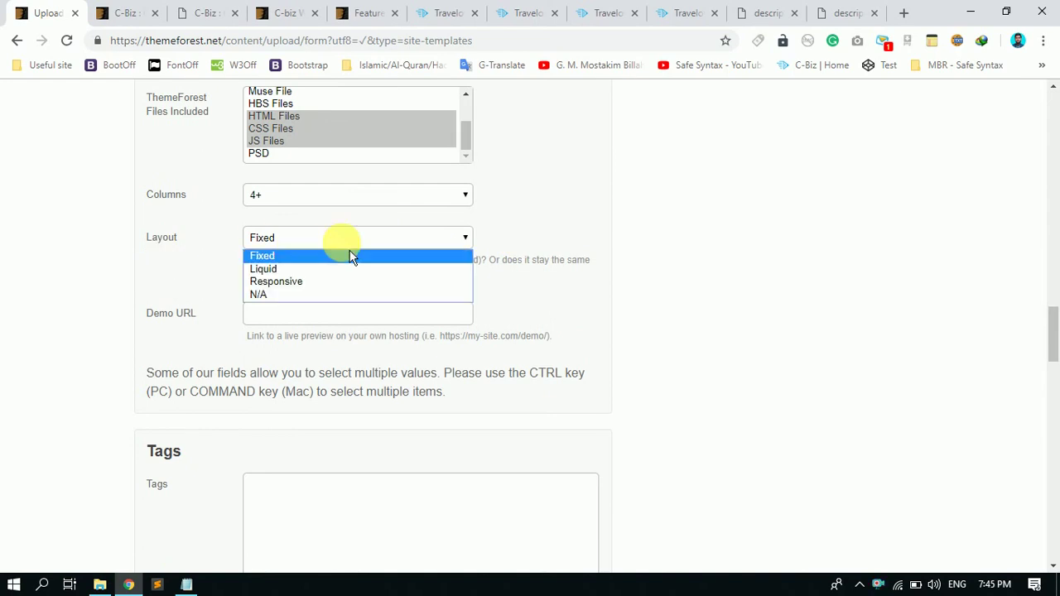
click(566, 214)
click(386, 242)
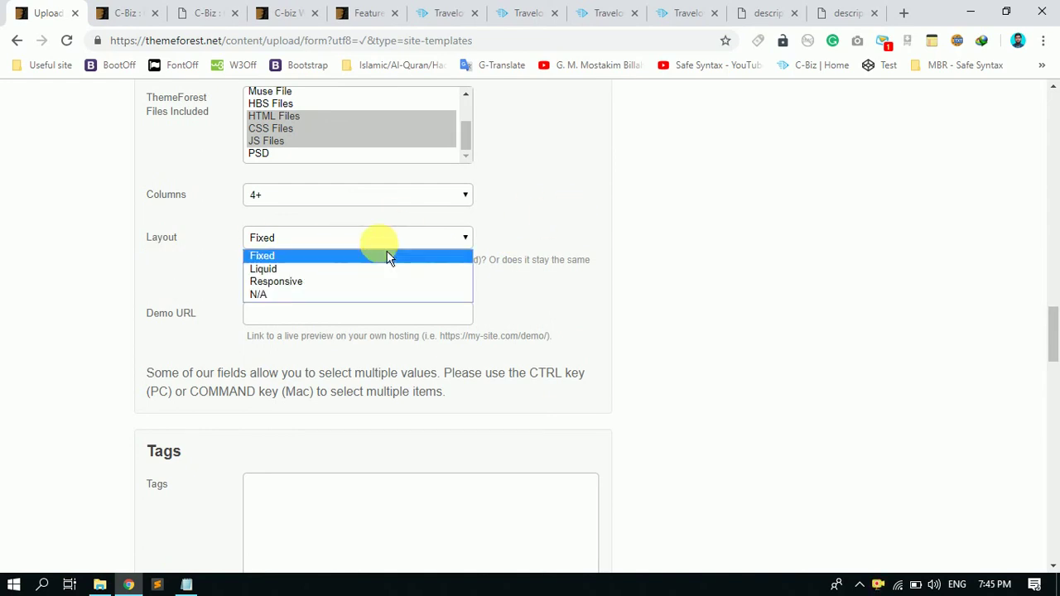
click(612, 213)
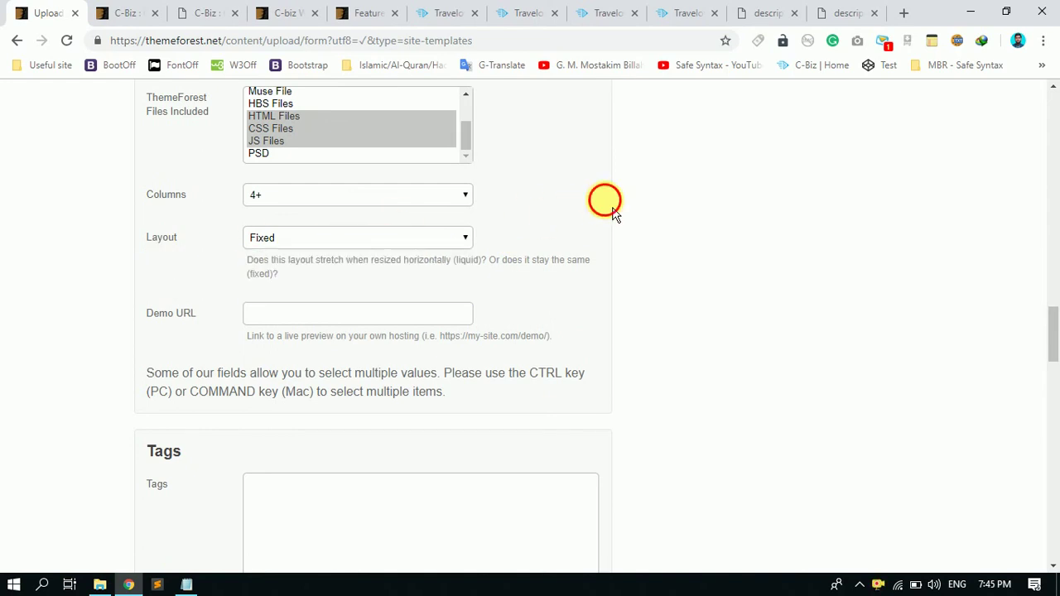
click(394, 251)
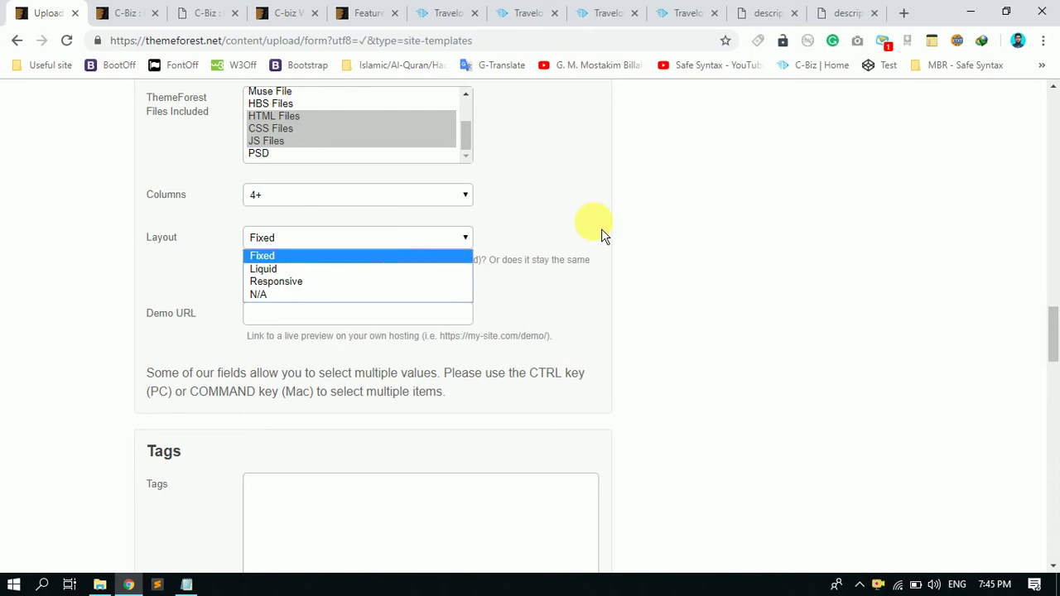
click(356, 283)
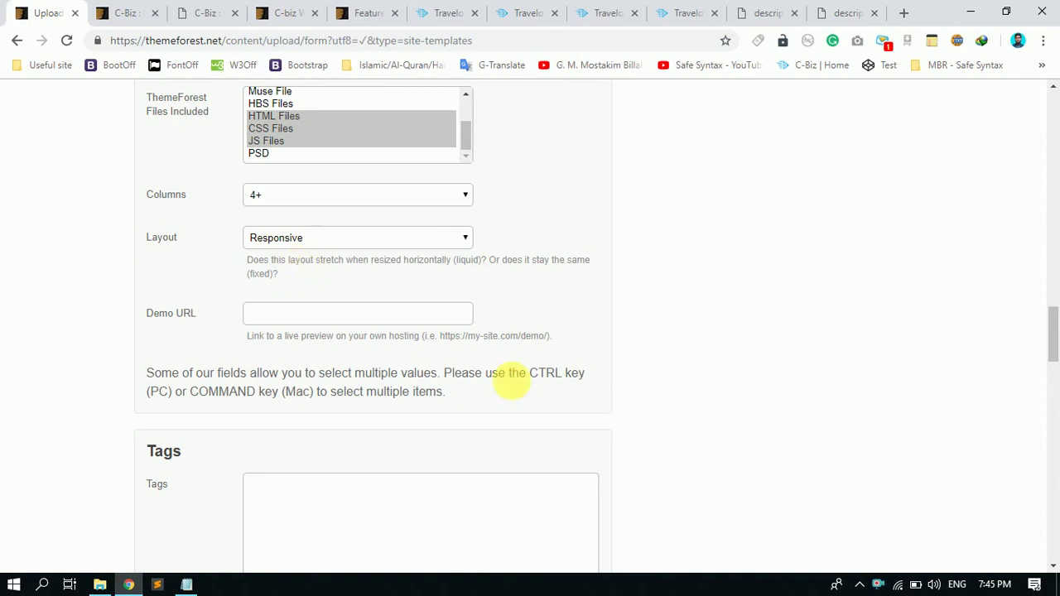
- Open the Travelove demo page at designelit.com/template/travelove in a new browser tab for the Demo URL field
scroll(208, 323, down, 1)
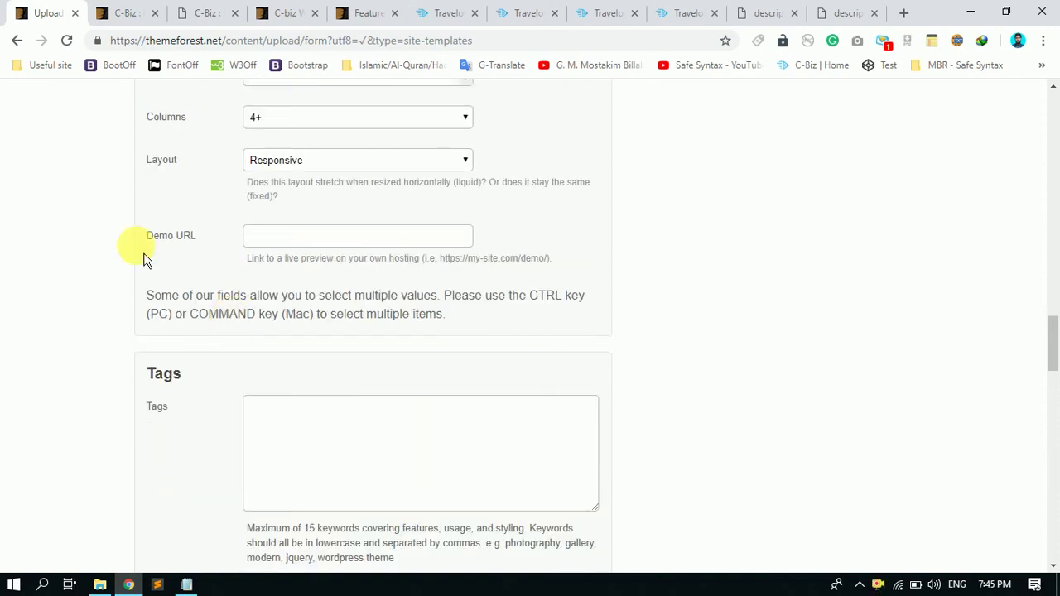
drag(208, 244, 153, 246)
click(344, 244)
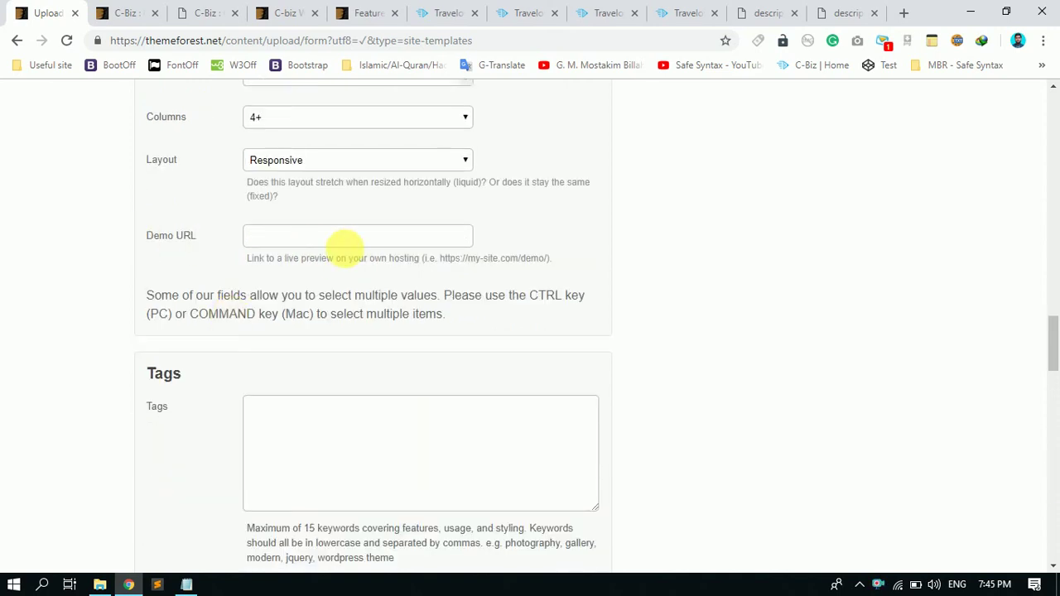
click(853, 14)
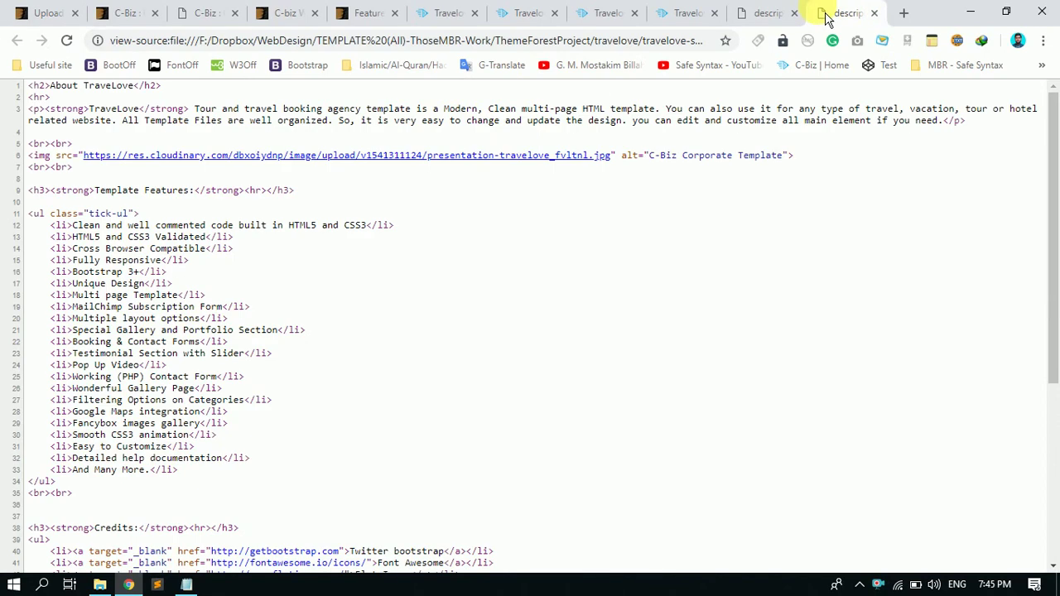
click(911, 24)
text(t)
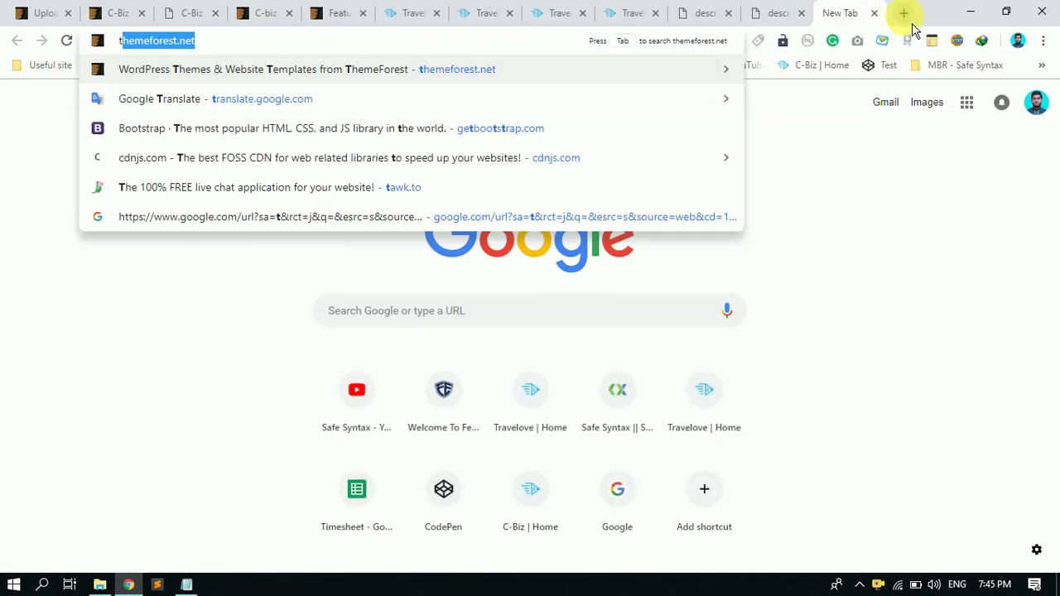
text(he)
key(BackSpace)
key(BackSpace)
key(BackSpace)
key(BackSpace)
text(designelit.com/)
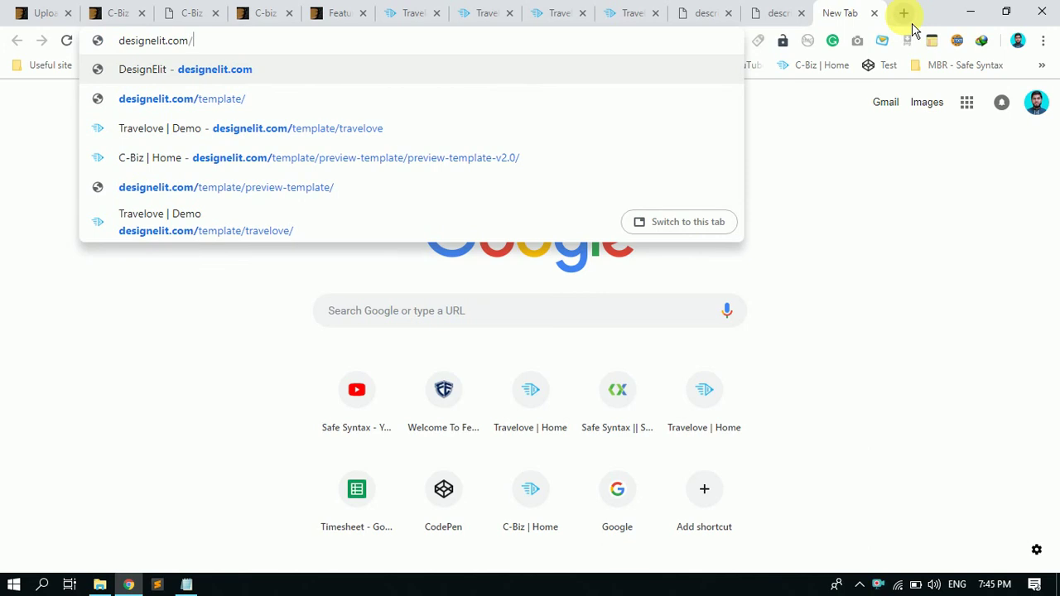
key(Down)
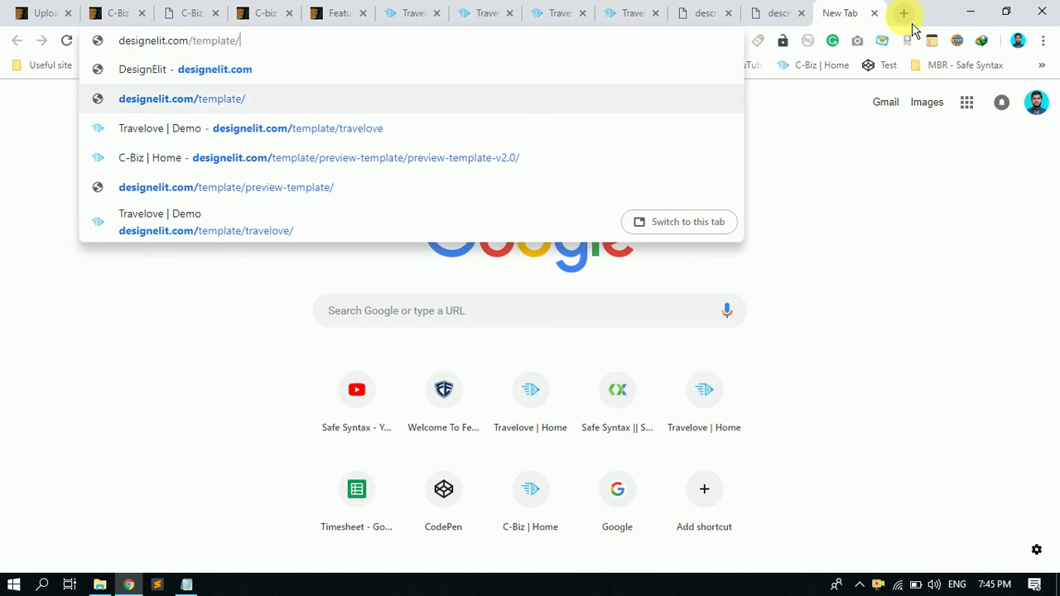
text(t)
key(ctrl+a)
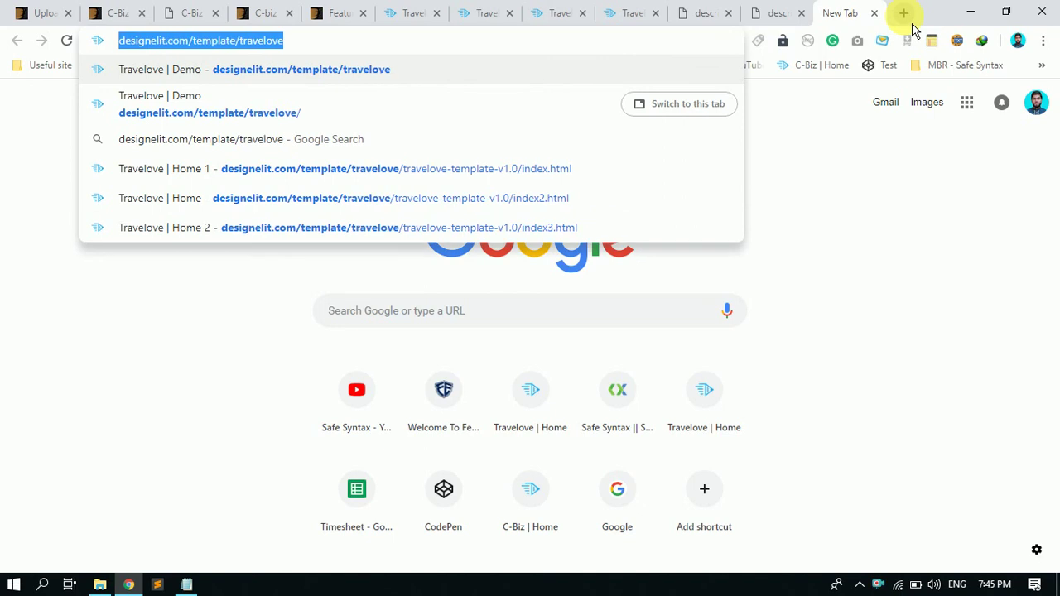
key(ctrl+v)
key(ctrl+z)
key(Return)
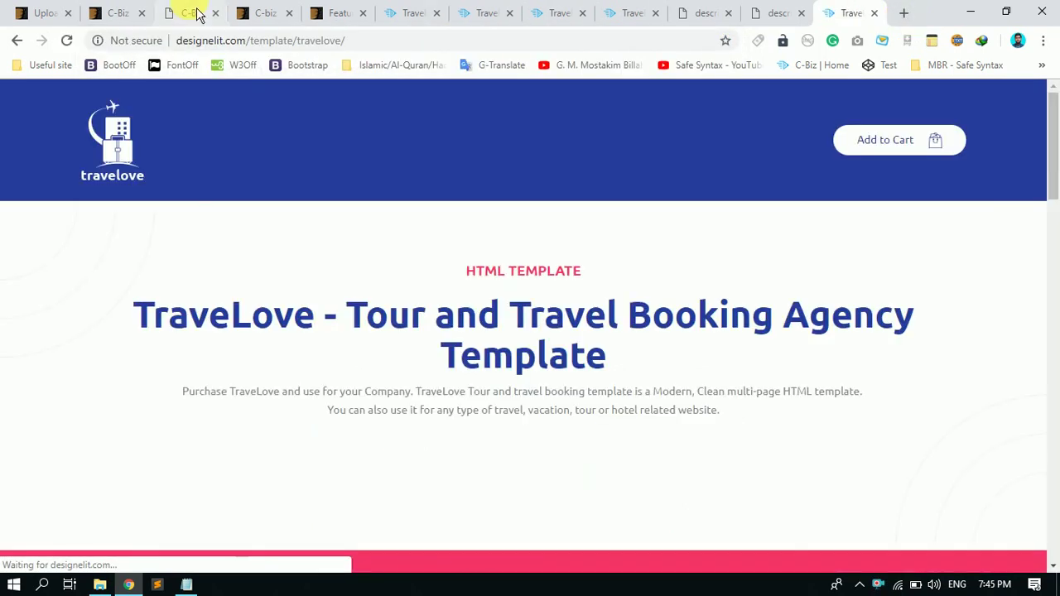
- Examine the live preview link on the C-Biz item page and the home page variants on the Travelove demo page
click(121, 12)
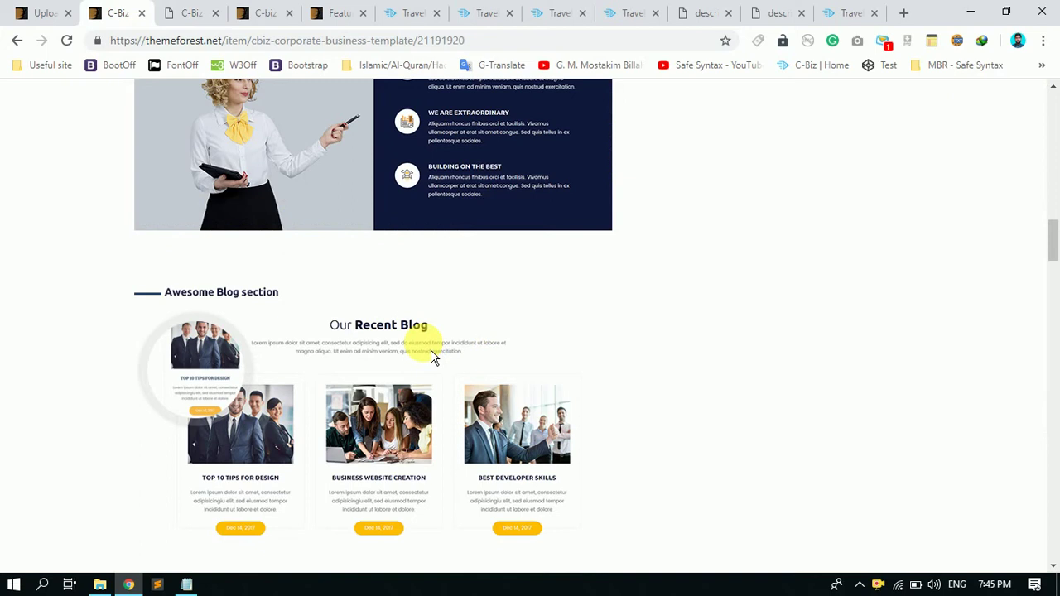
scroll(273, 331, down, 5)
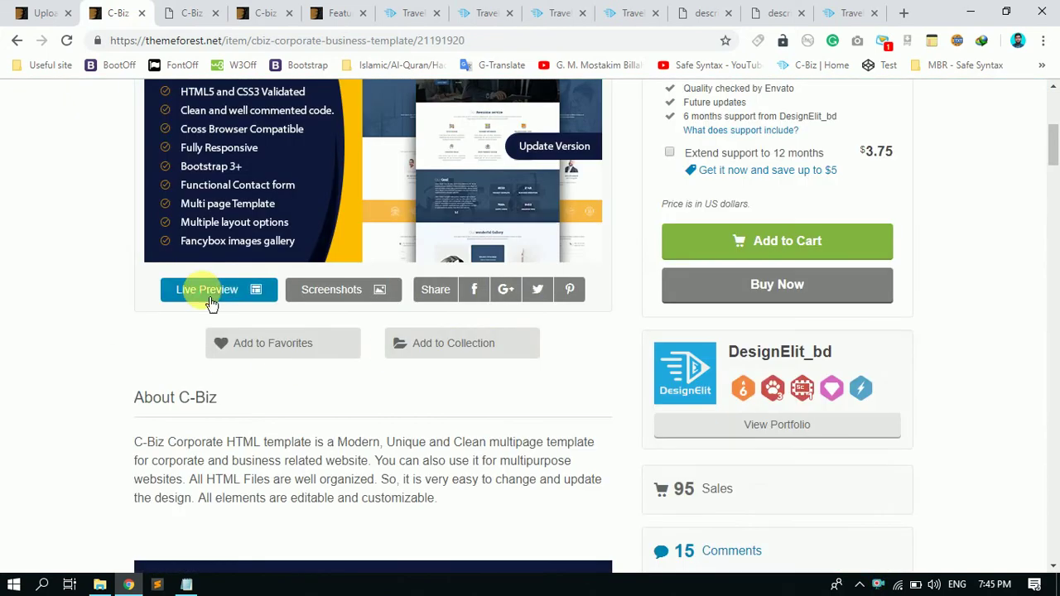
click(868, 12)
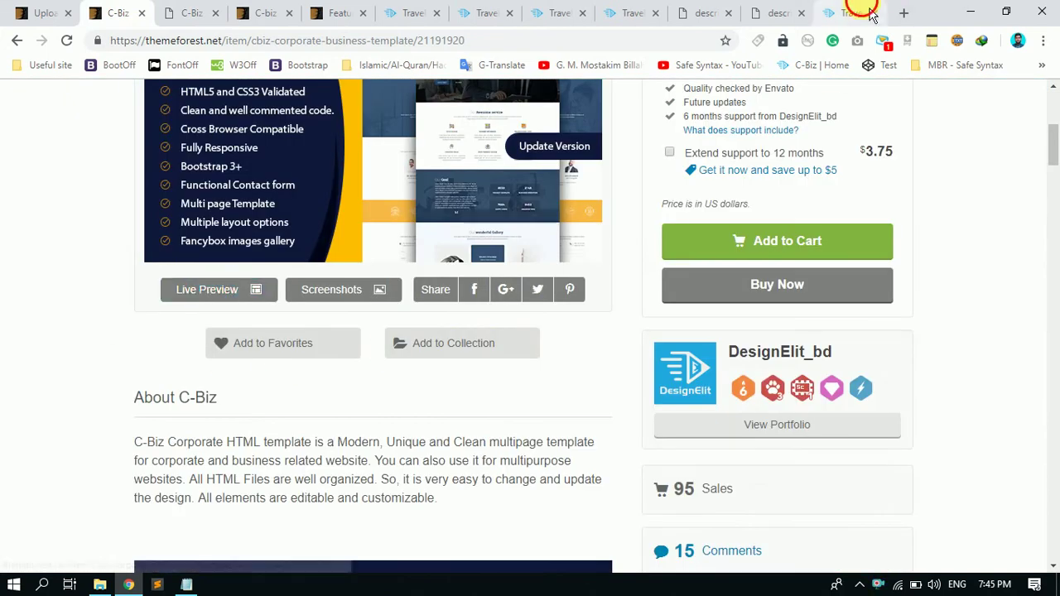
scroll(367, 272, down, 8)
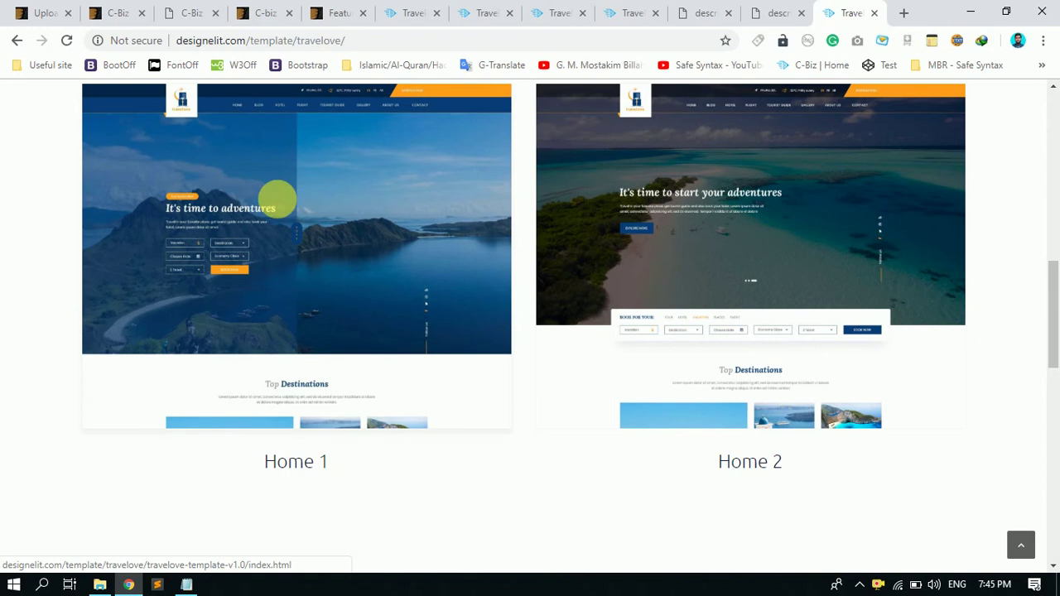
click(45, 12)
click(322, 241)
text(http://designellt.com/template/travelove)
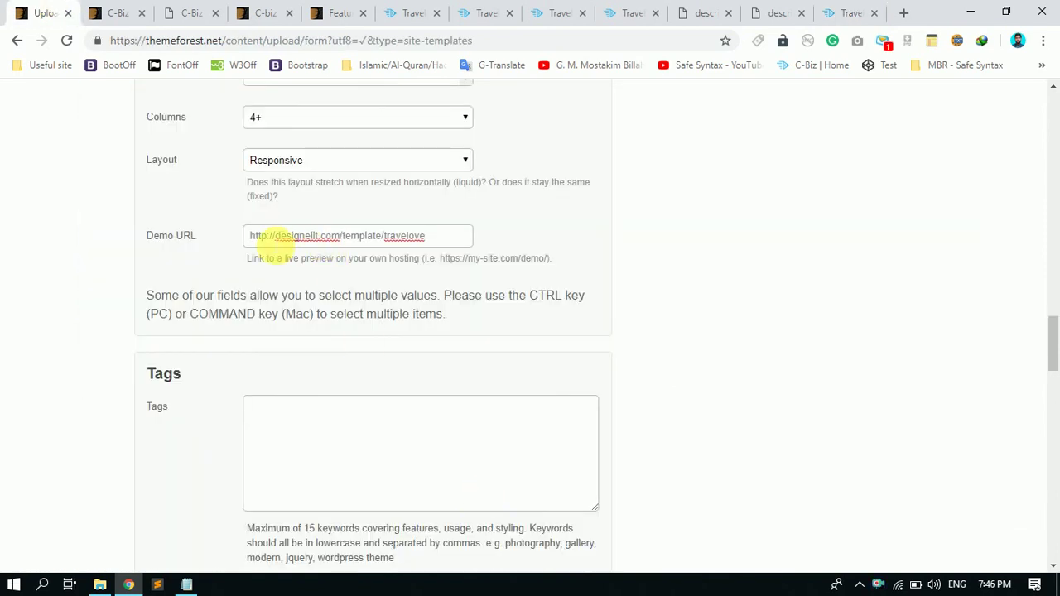
- Copy the full keyword list from tags.txt in the travelove-sumited folder and return to the upload form's Tags field
click(348, 443)
scroll(348, 443, down, 2)
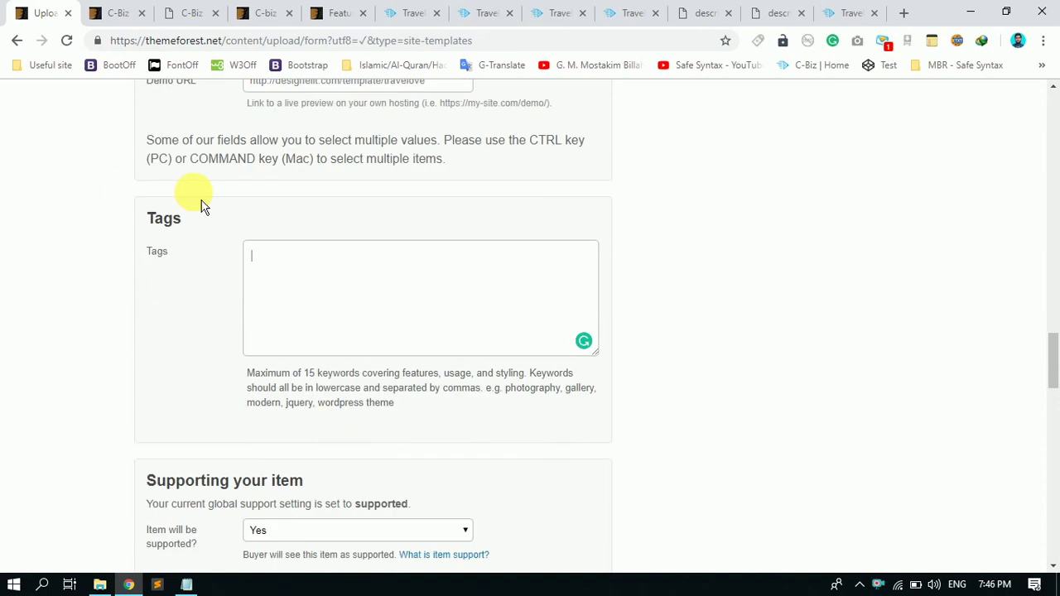
click(203, 235)
drag(203, 235, 165, 248)
click(315, 286)
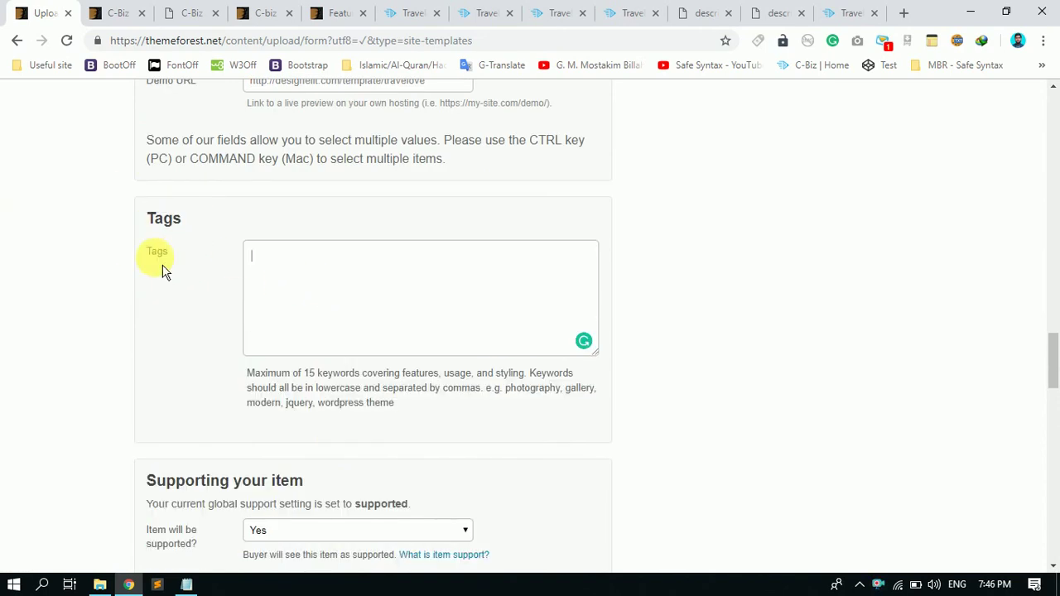
click(317, 275)
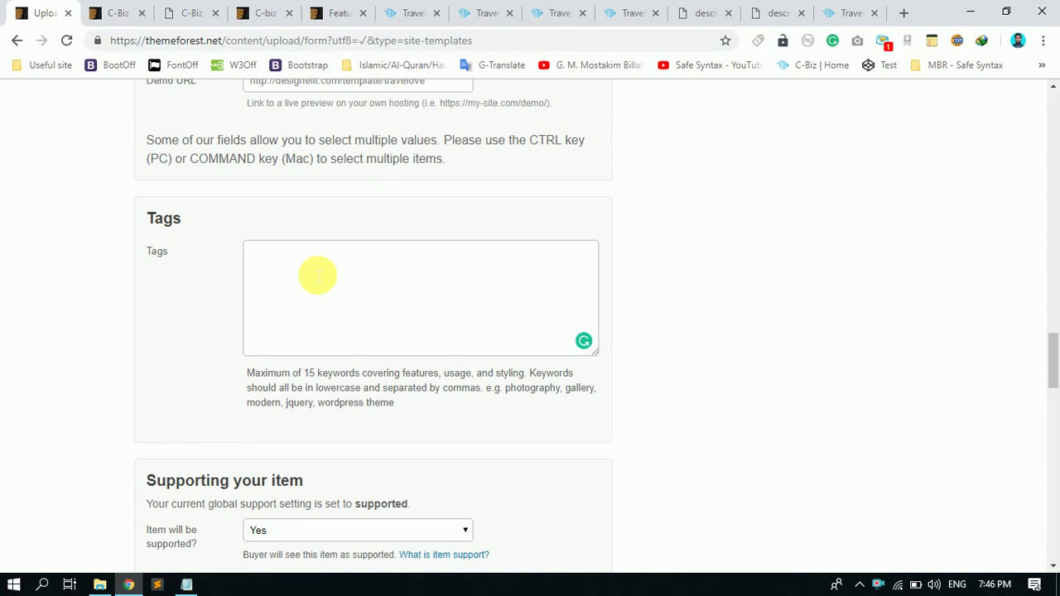
click(100, 585)
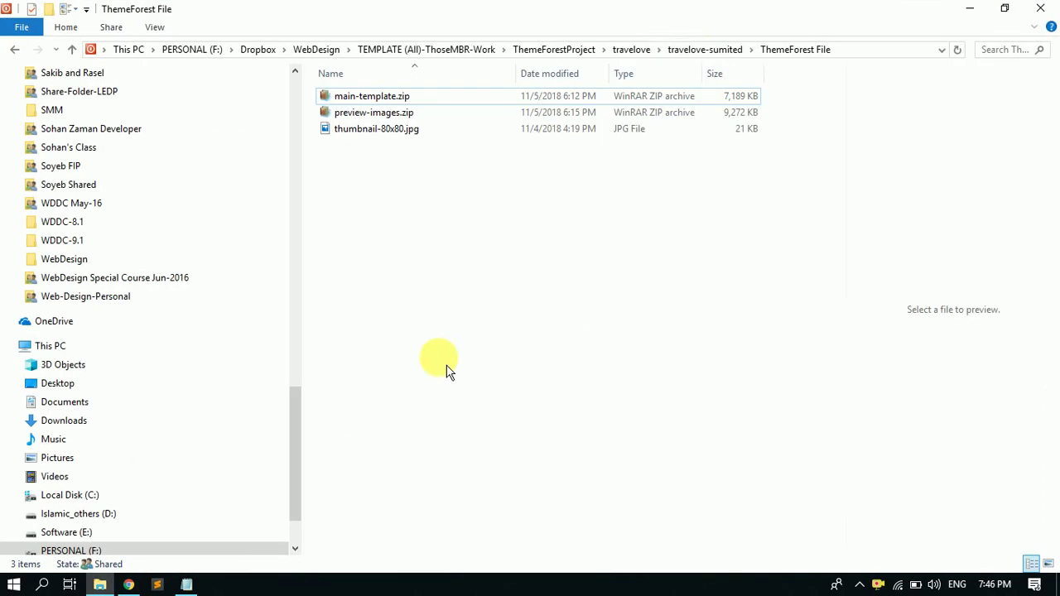
click(695, 56)
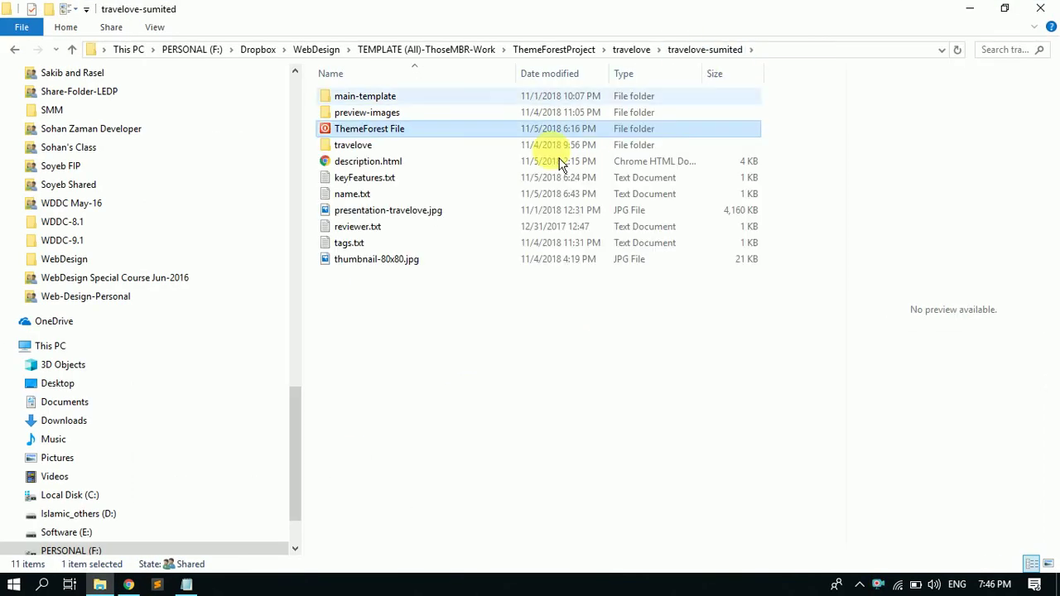
click(489, 323)
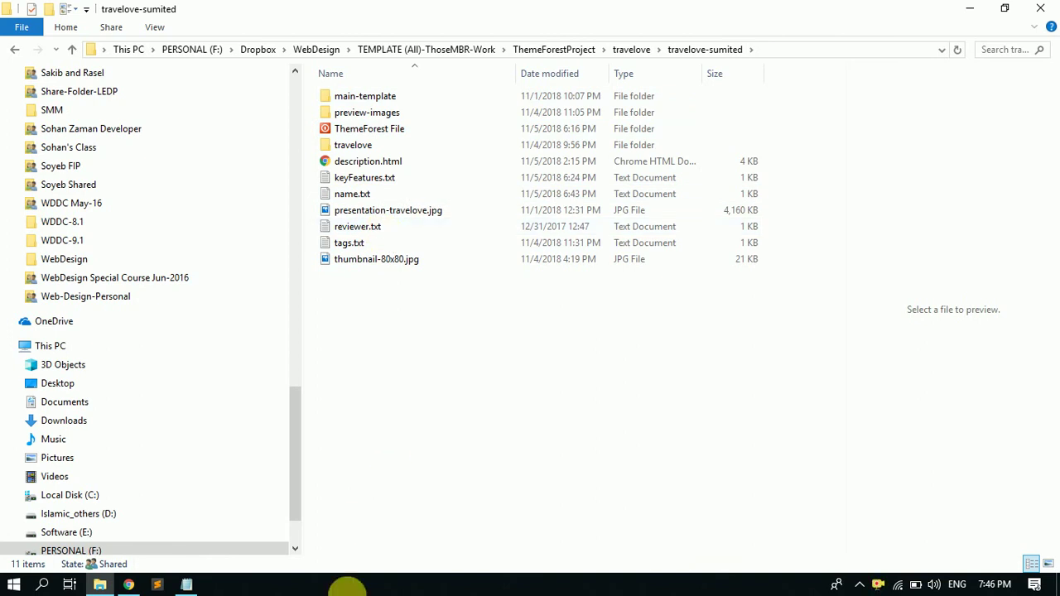
double_click(358, 242)
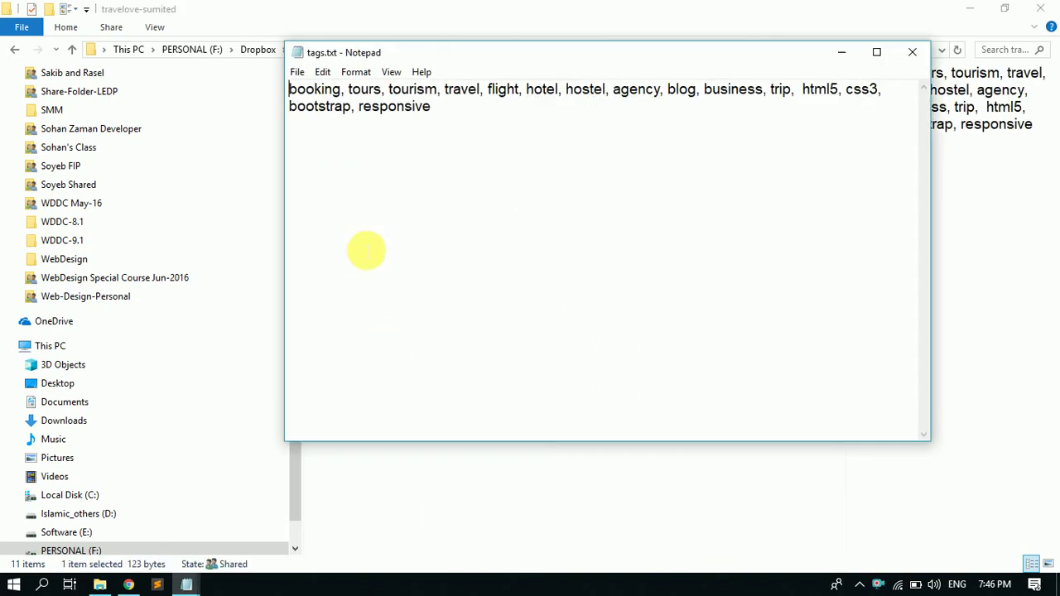
drag(471, 121, 280, 87)
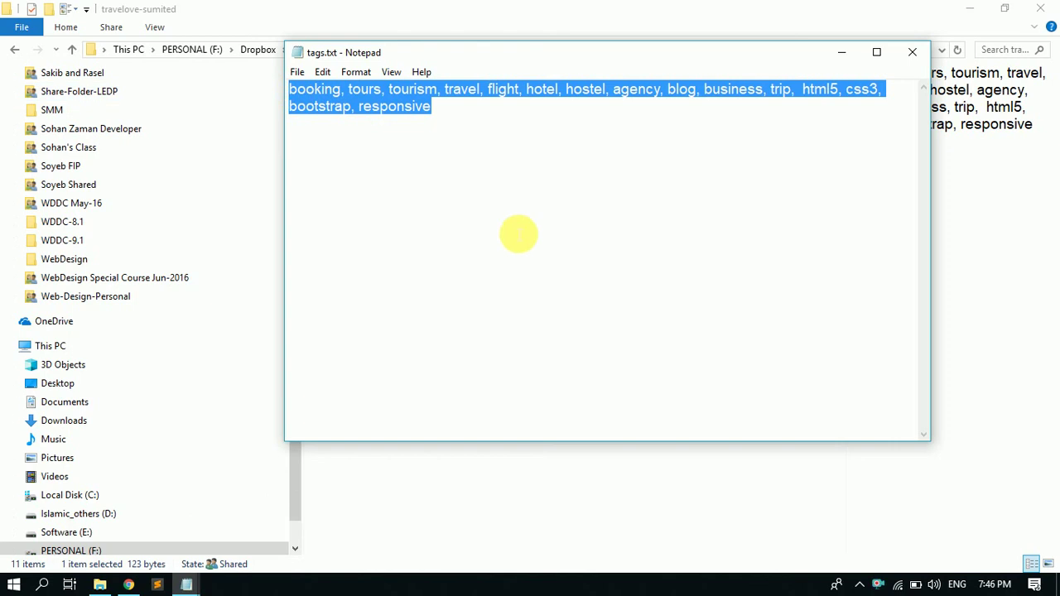
click(841, 51)
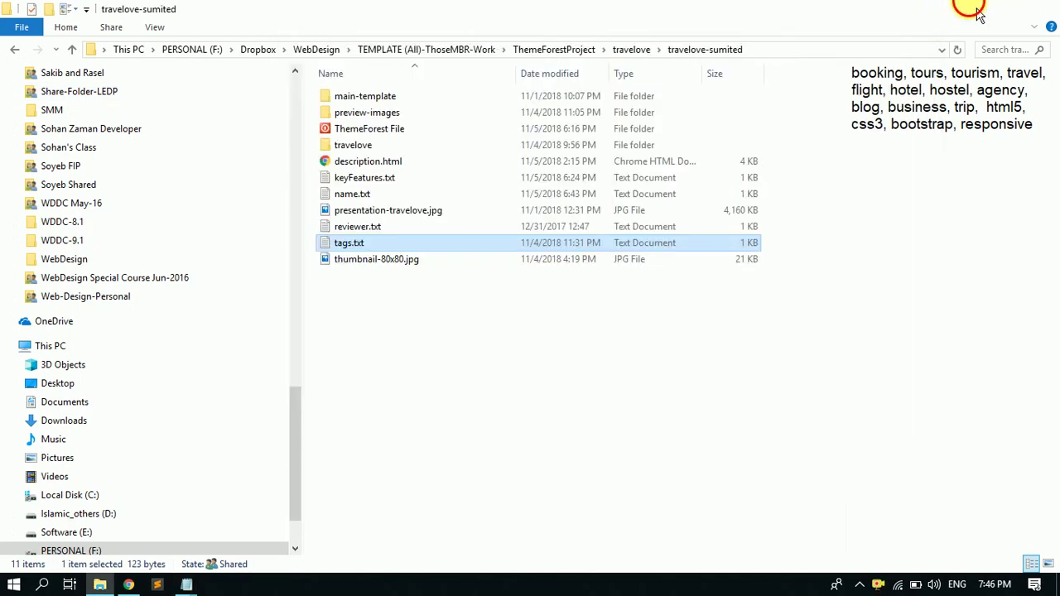
click(978, 13)
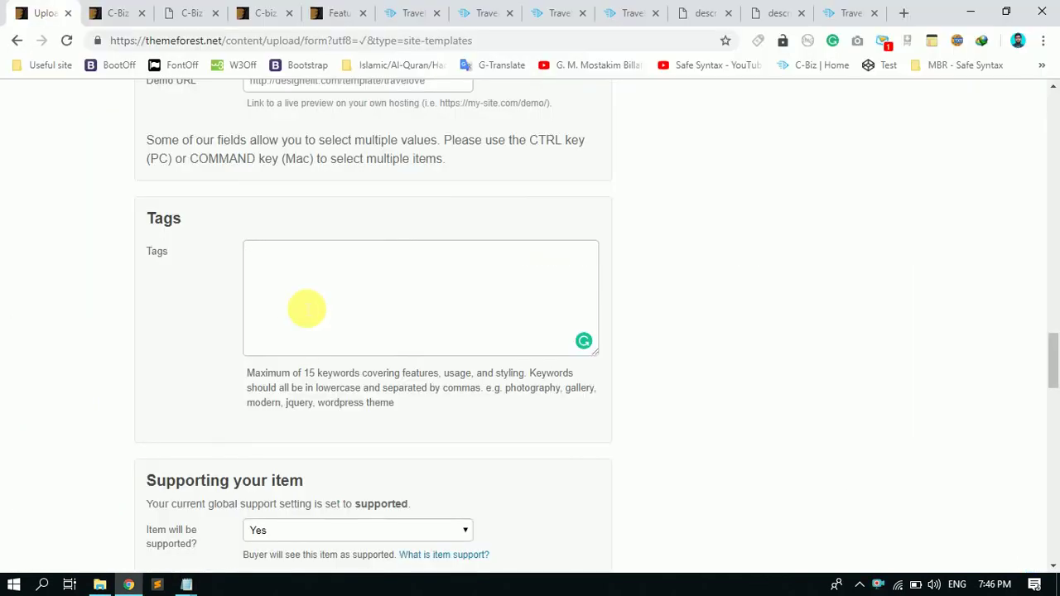